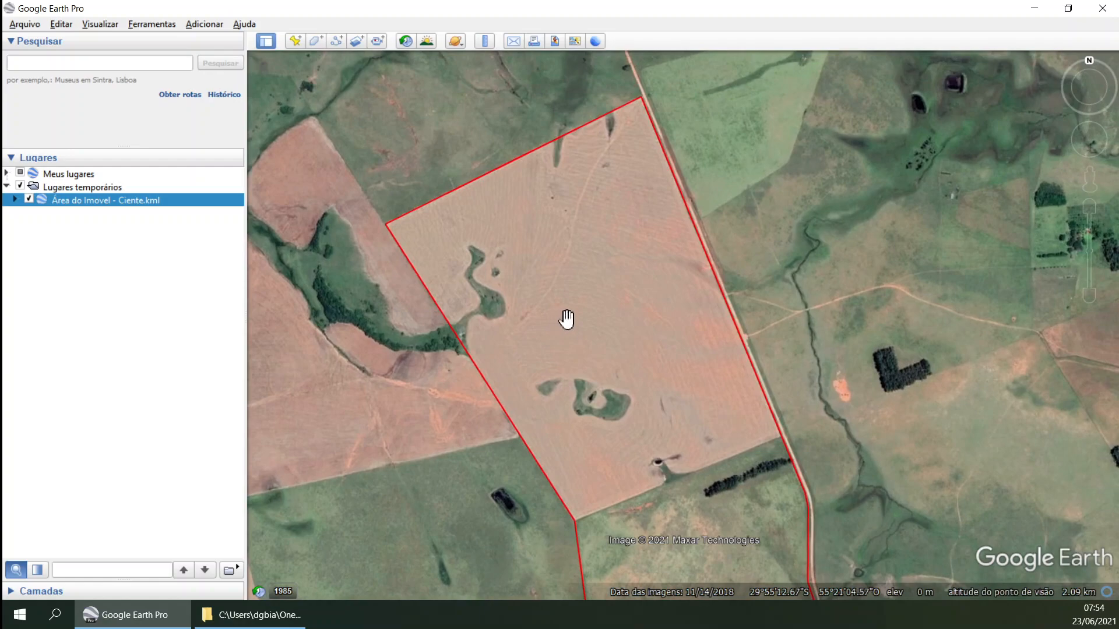
pyautogui.moveTo(584, 360); pyautogui.dragTo(581, 383)
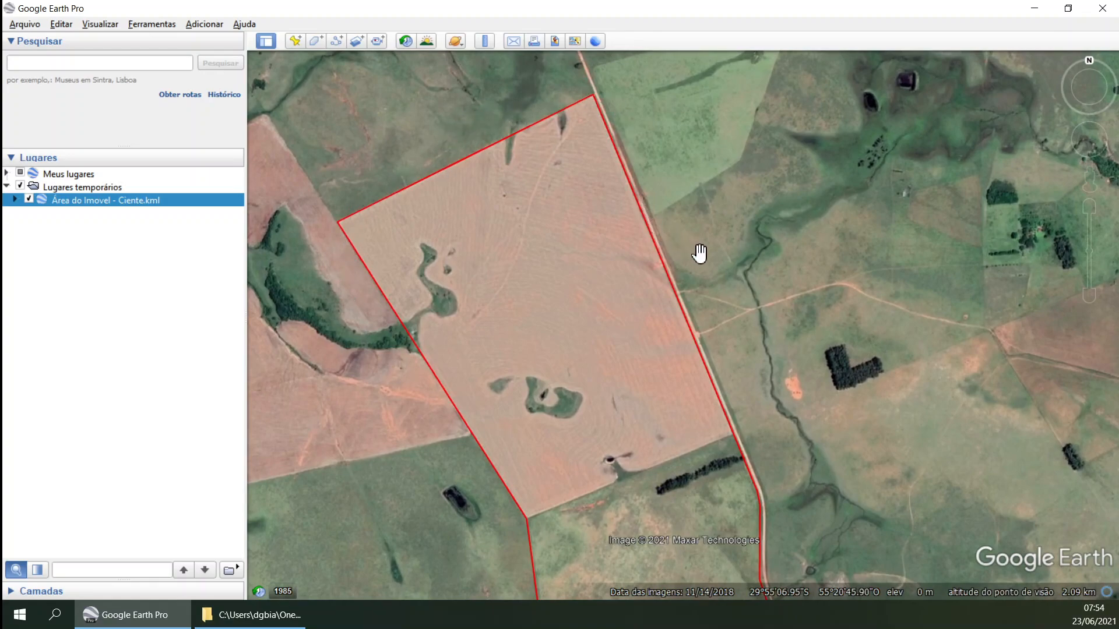
pyautogui.moveTo(506, 384); pyautogui.dragTo(477, 384)
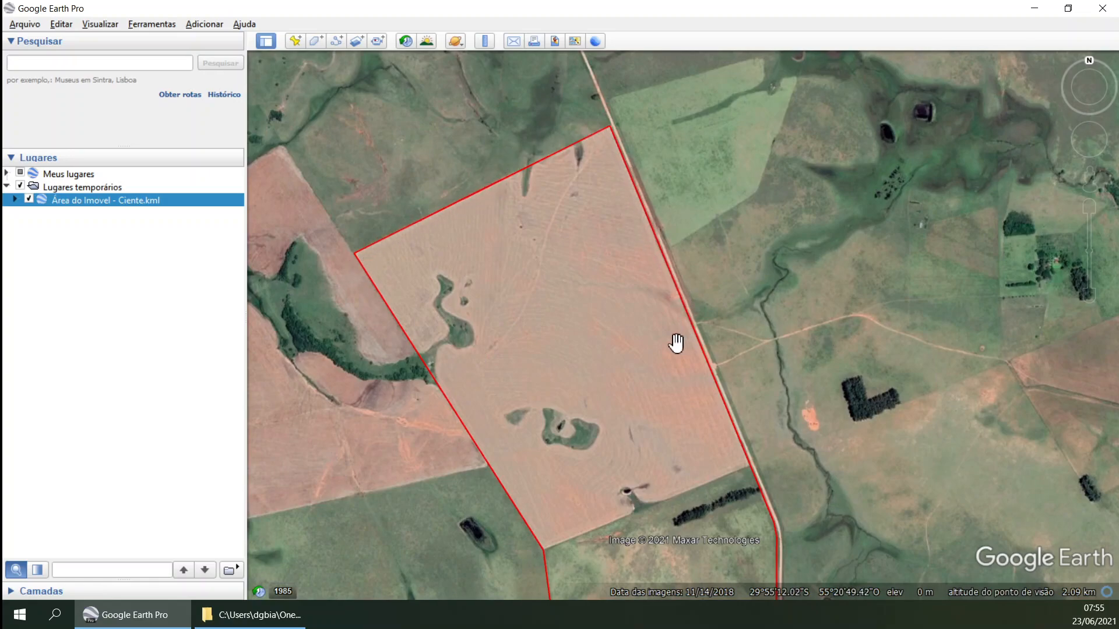
pyautogui.moveTo(677, 343); pyautogui.dragTo(675, 364)
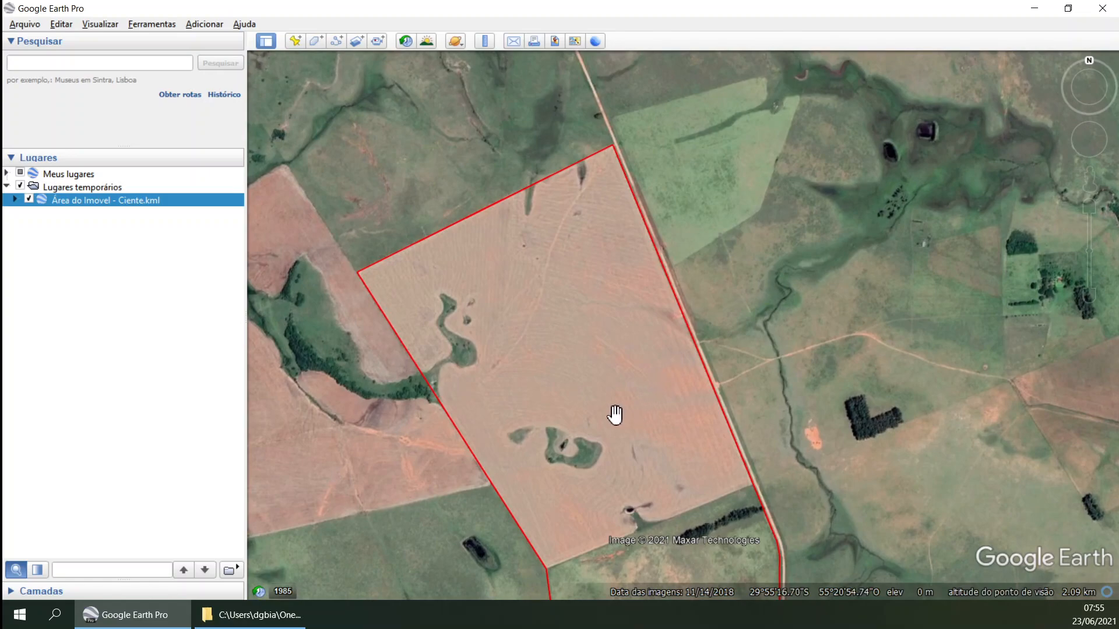
pyautogui.moveTo(491, 454); pyautogui.dragTo(516, 449)
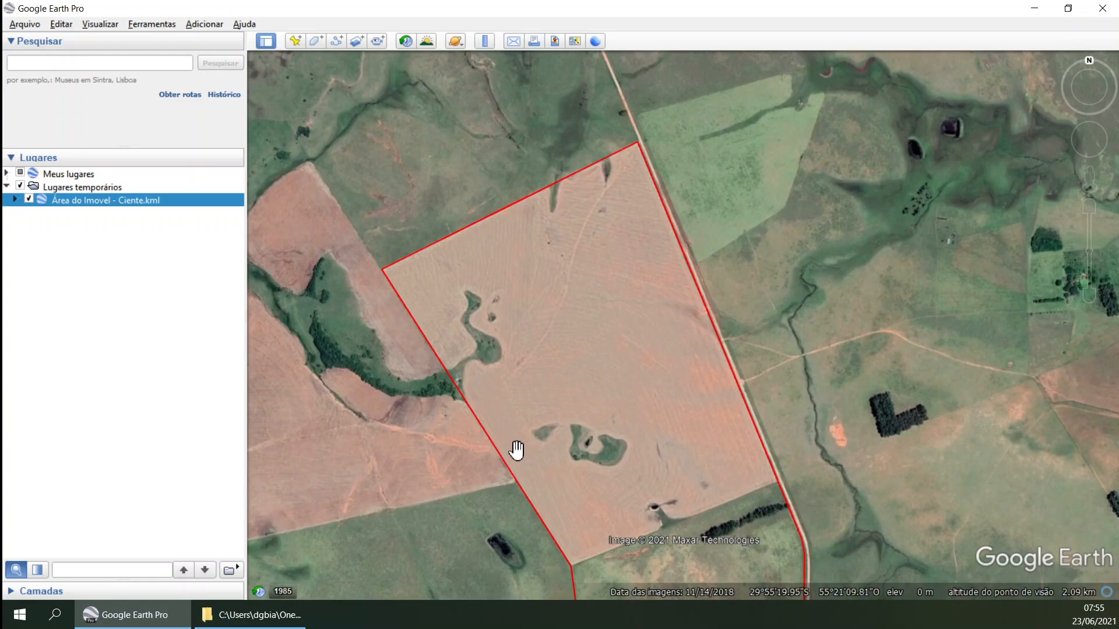
pyautogui.moveTo(537, 412); pyautogui.dragTo(524, 367)
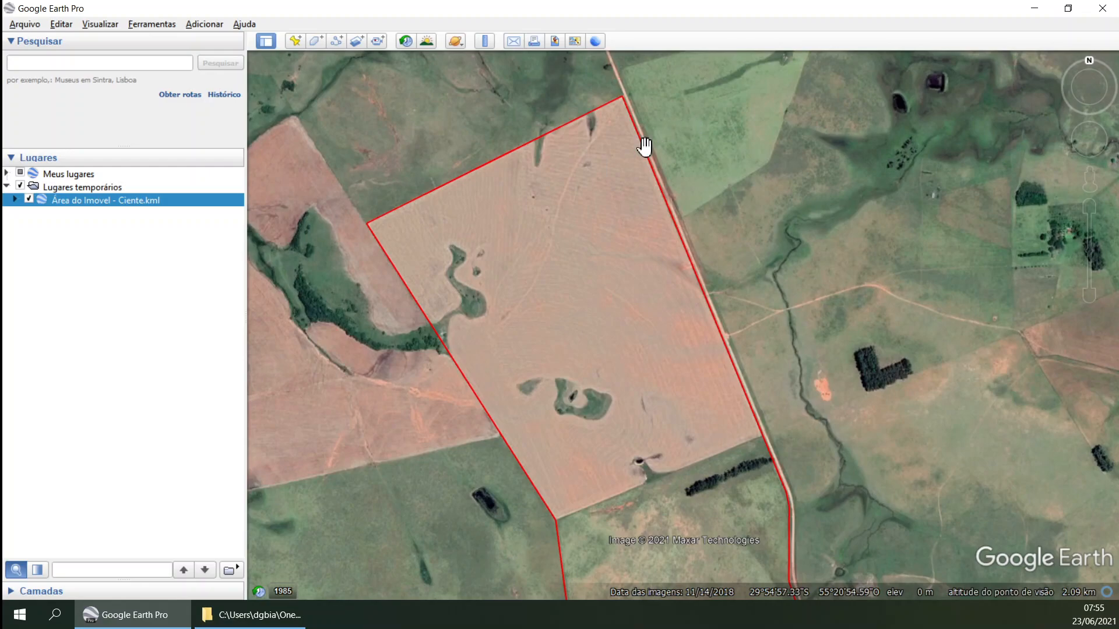
pyautogui.click(485, 41)
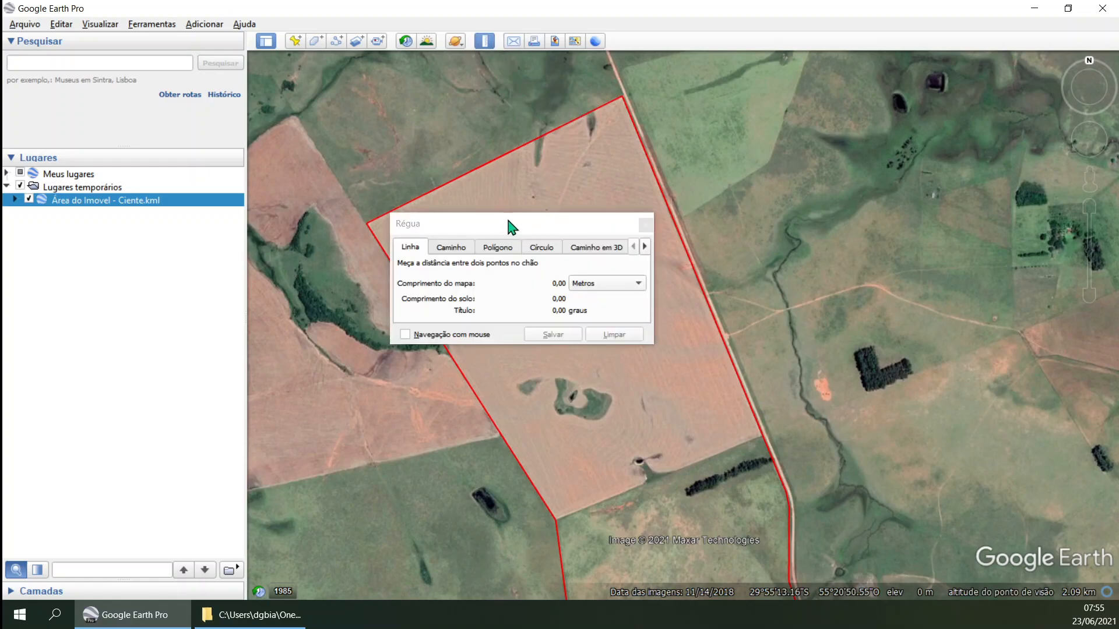
pyautogui.click(646, 225)
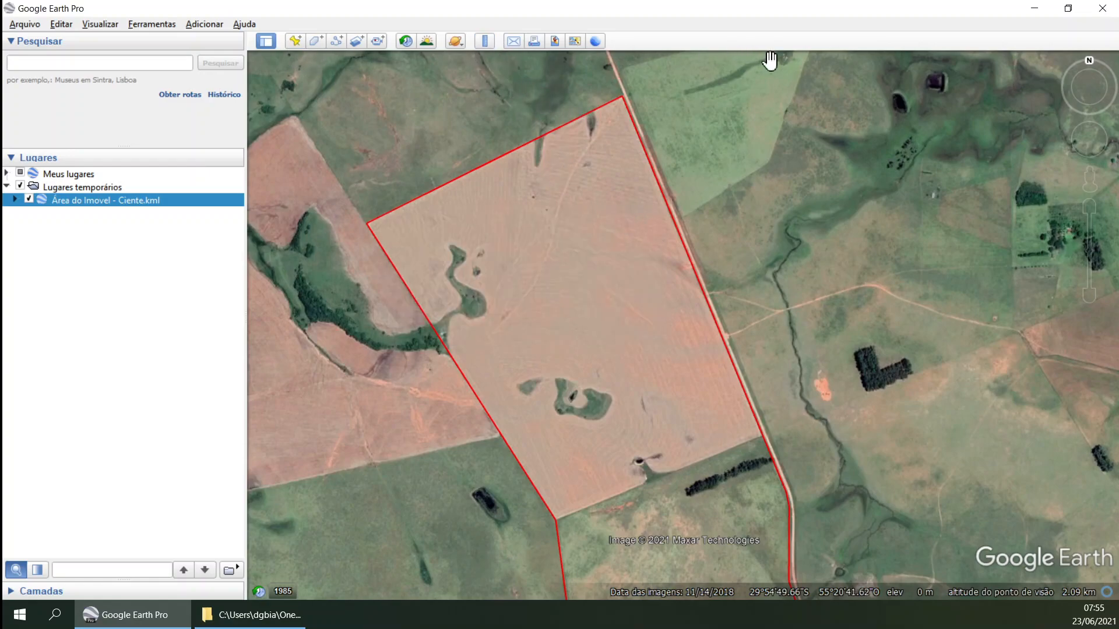
pyautogui.click(102, 24)
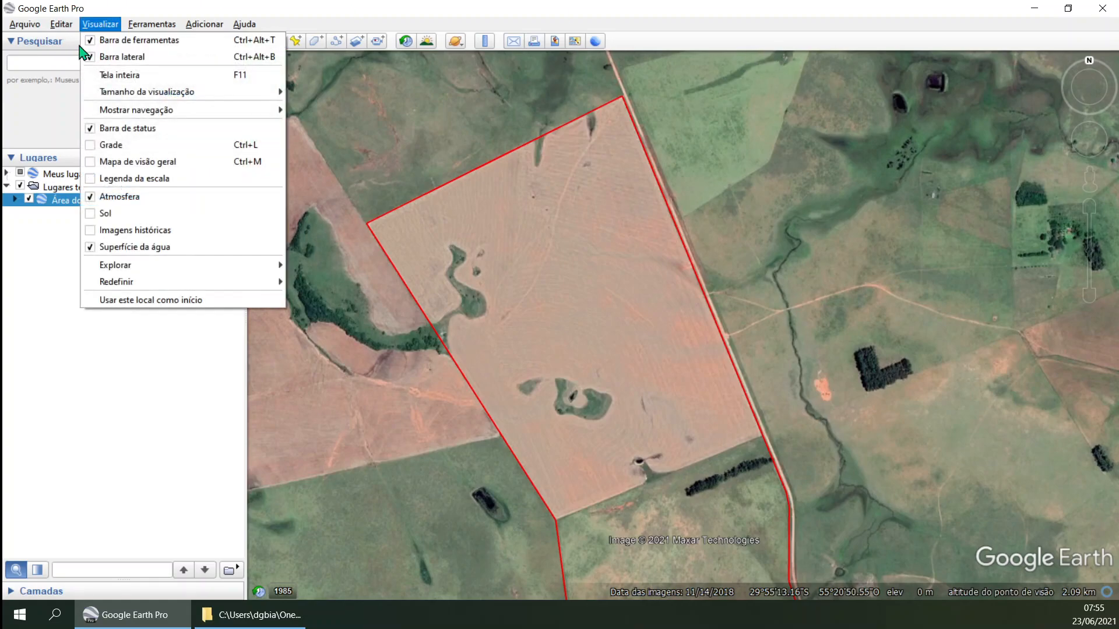
pyautogui.click(327, 24)
# Step: Start a polygon measurement with the Ruler, with the area in hectares, keeping the Ruler window clear of the property
pyautogui.click(486, 45)
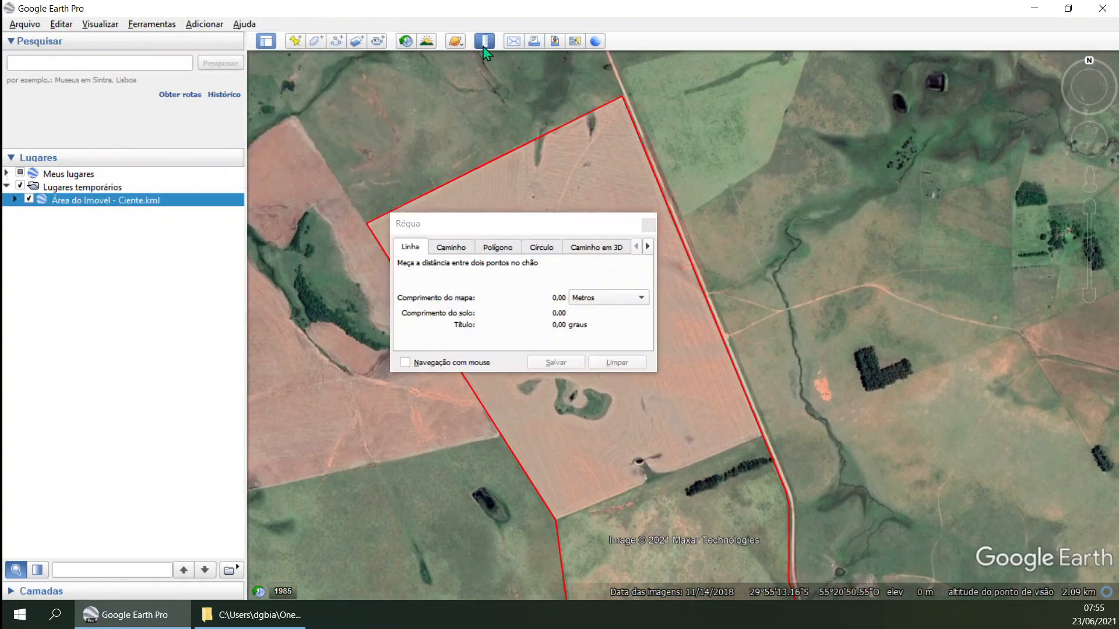
pyautogui.click(499, 249)
pyautogui.moveTo(494, 227); pyautogui.dragTo(143, 70)
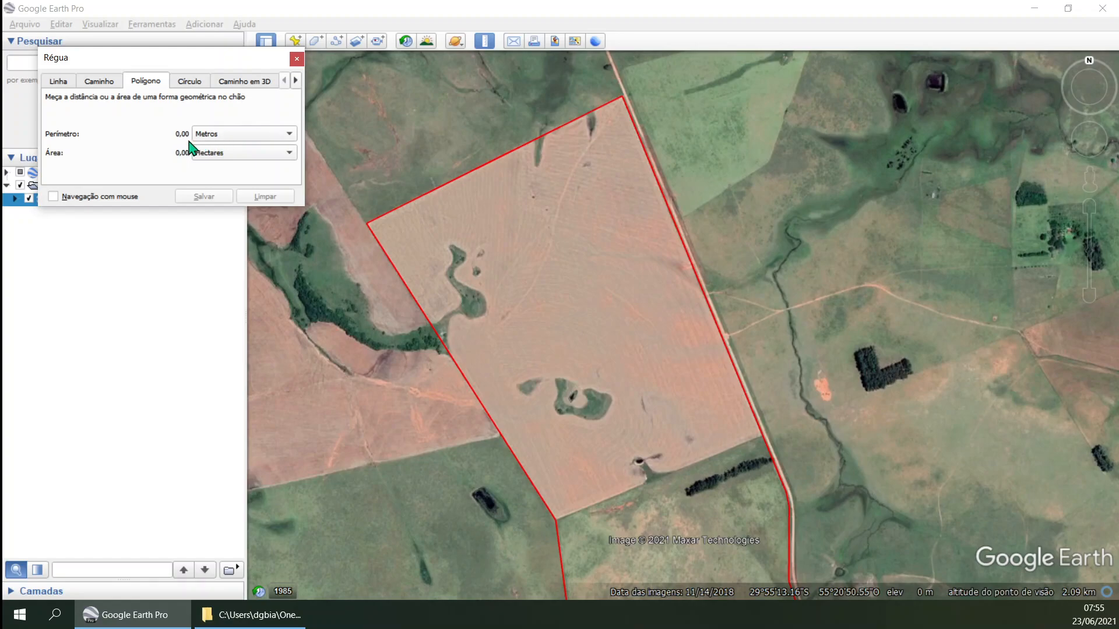
pyautogui.click(233, 157)
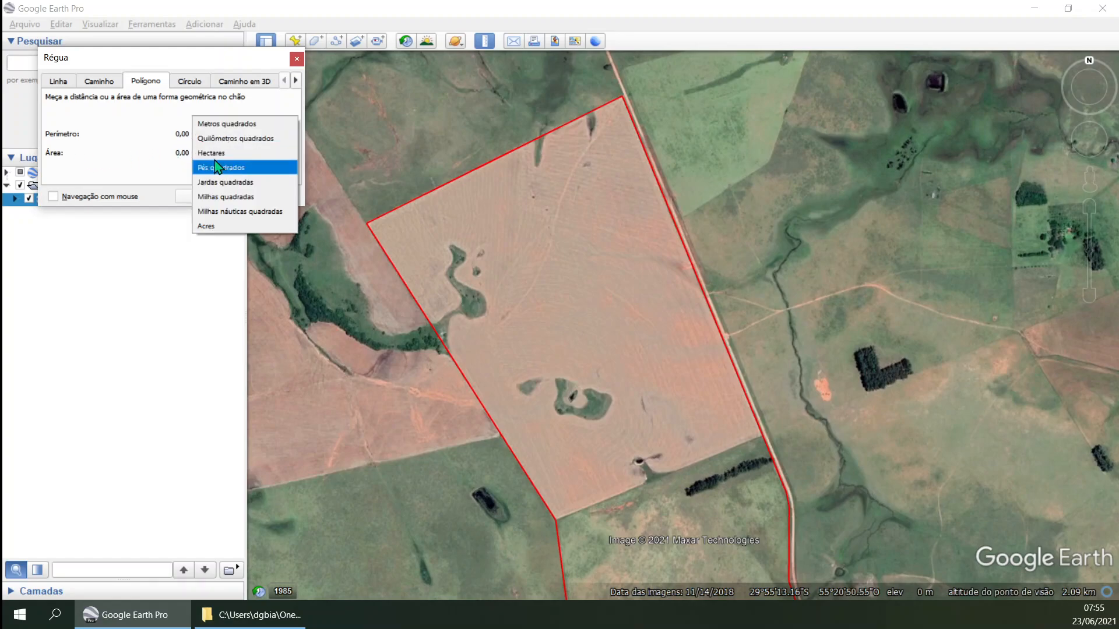
pyautogui.click(208, 160)
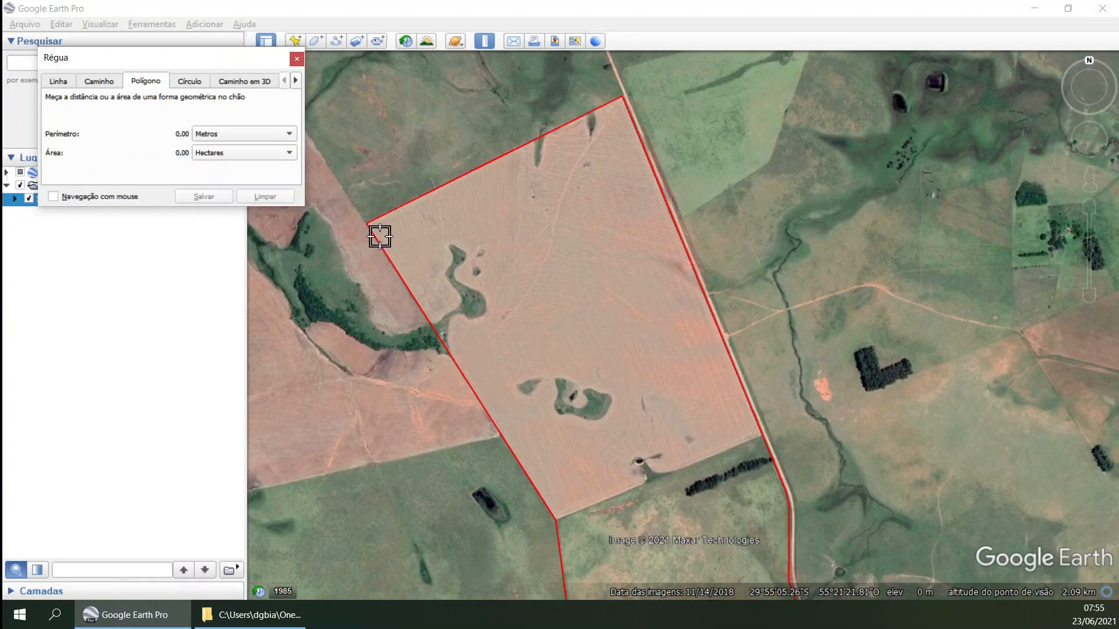
# Step: Enable mouse navigation for the polygon measurement near the property's western corner
pyautogui.scroll(3, 379, 221)
pyautogui.scroll(3, 341, 220)
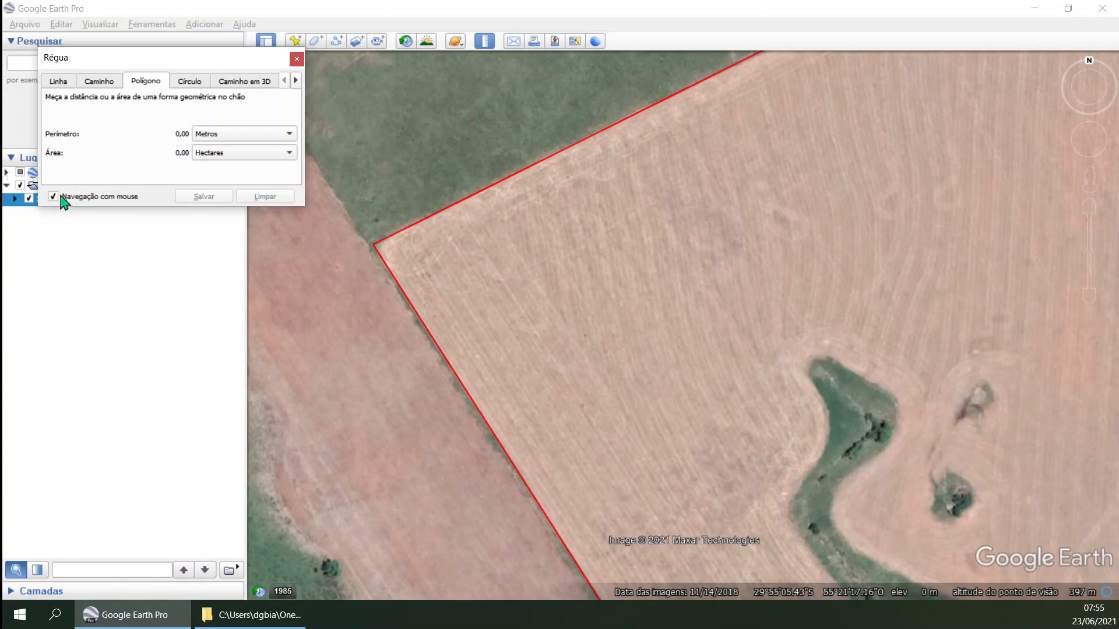
pyautogui.moveTo(442, 182); pyautogui.dragTo(536, 201)
pyautogui.moveTo(647, 256); pyautogui.dragTo(513, 408)
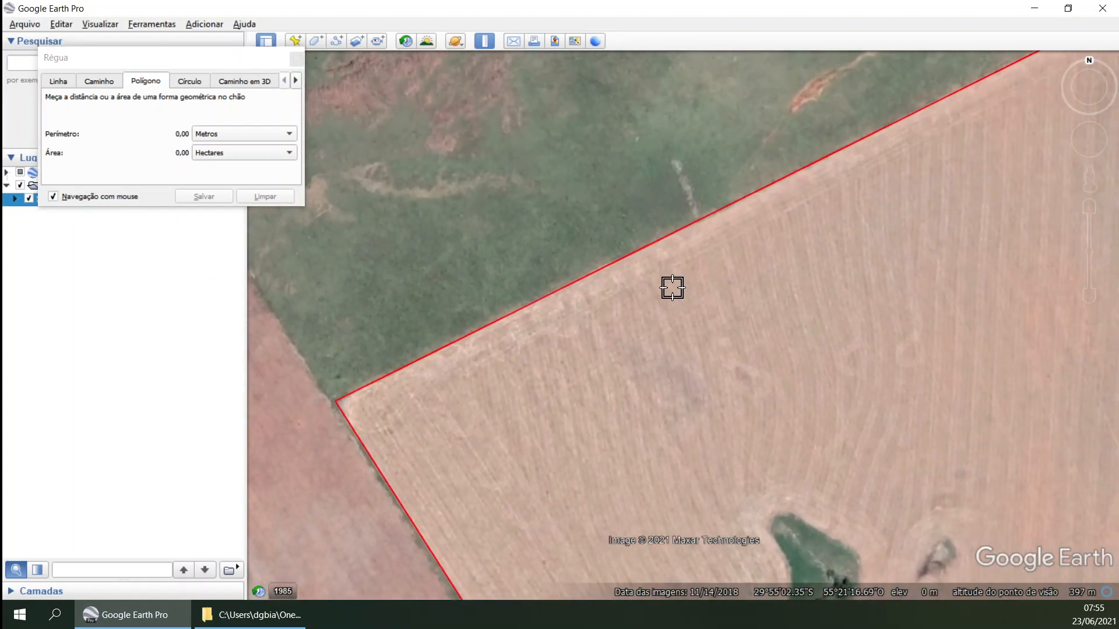
pyautogui.moveTo(662, 312); pyautogui.dragTo(697, 248)
pyautogui.moveTo(569, 337); pyautogui.dragTo(589, 200)
pyautogui.moveTo(451, 272); pyautogui.dragTo(480, 277)
# Step: Place the measuring polygon's first vertex exactly on the western corner of the red property outline
pyautogui.scroll(2, 417, 280)
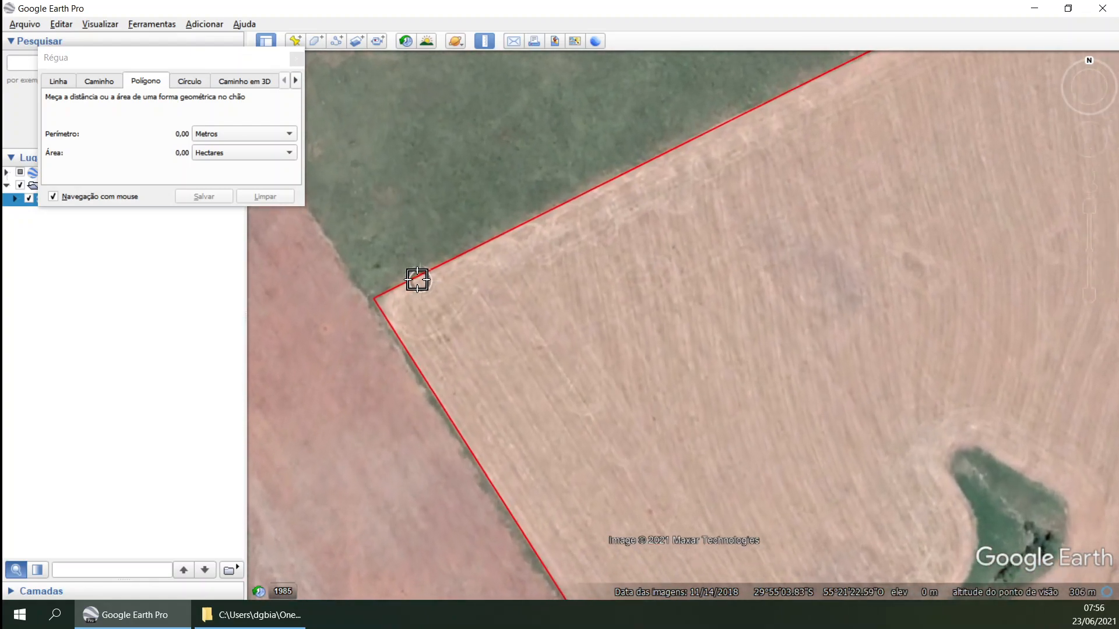
pyautogui.scroll(3, 417, 281)
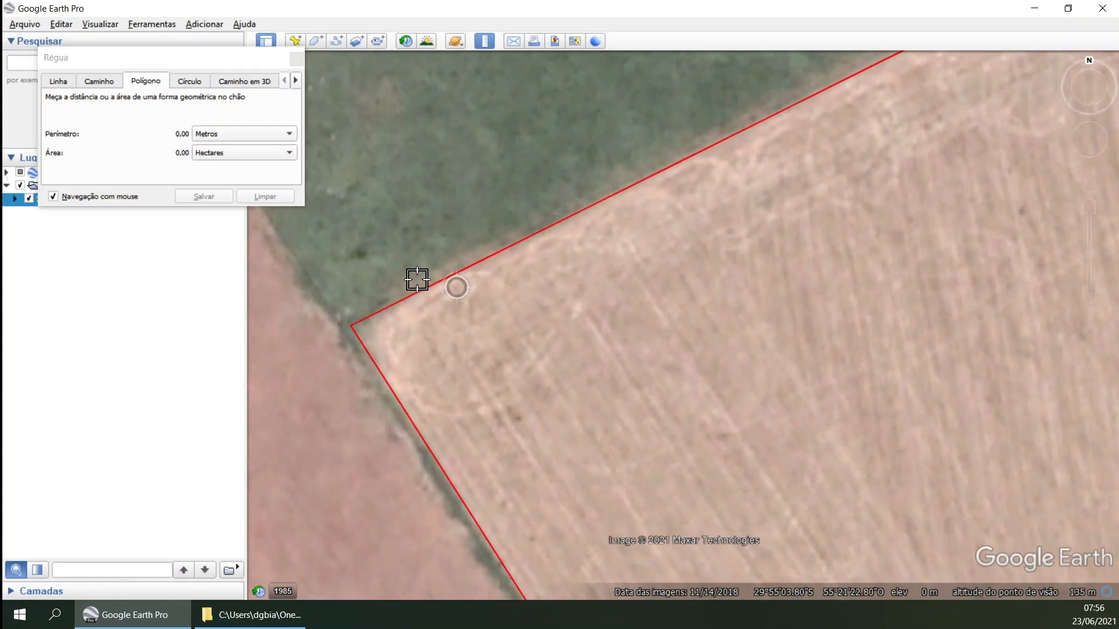
pyautogui.scroll(1, 417, 280)
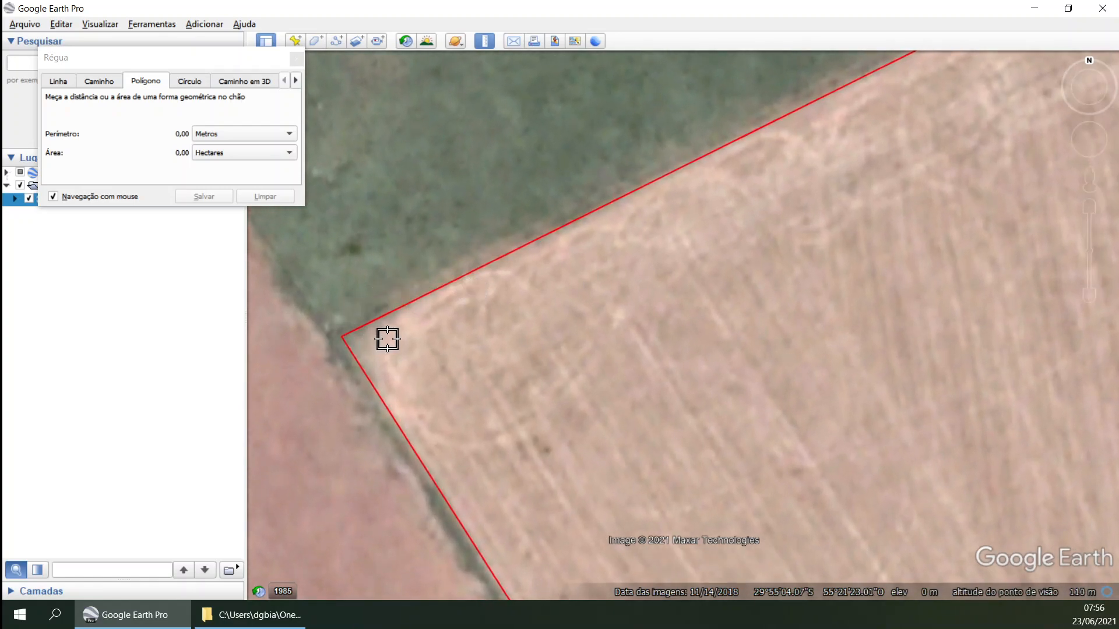
pyautogui.moveTo(387, 337); pyautogui.dragTo(444, 275)
pyautogui.scroll(2, 433, 275)
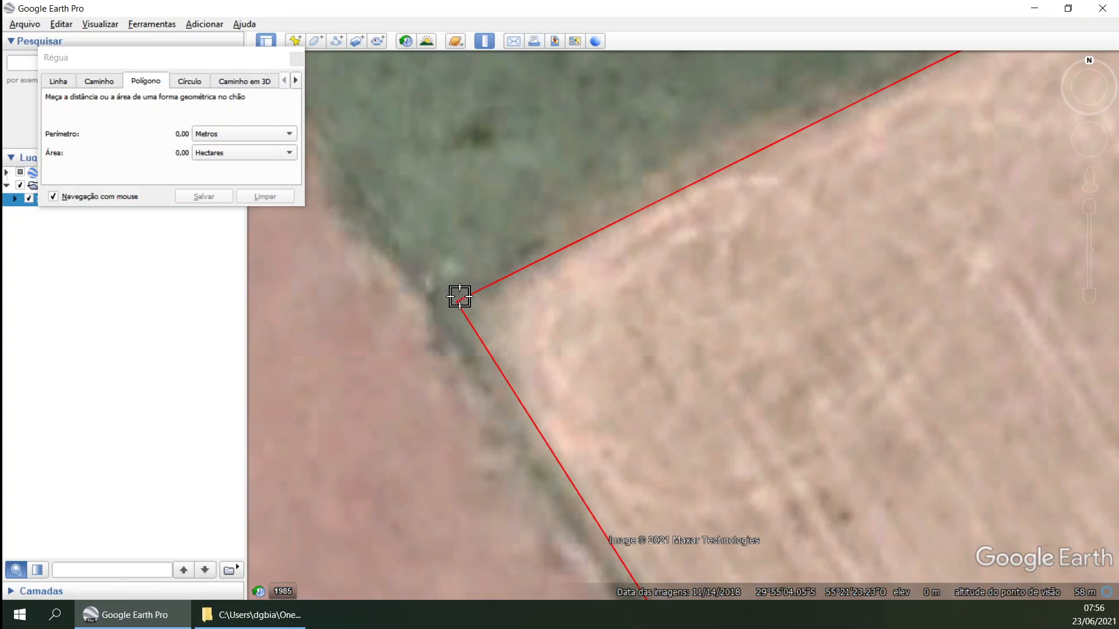
pyautogui.scroll(-1, 460, 299)
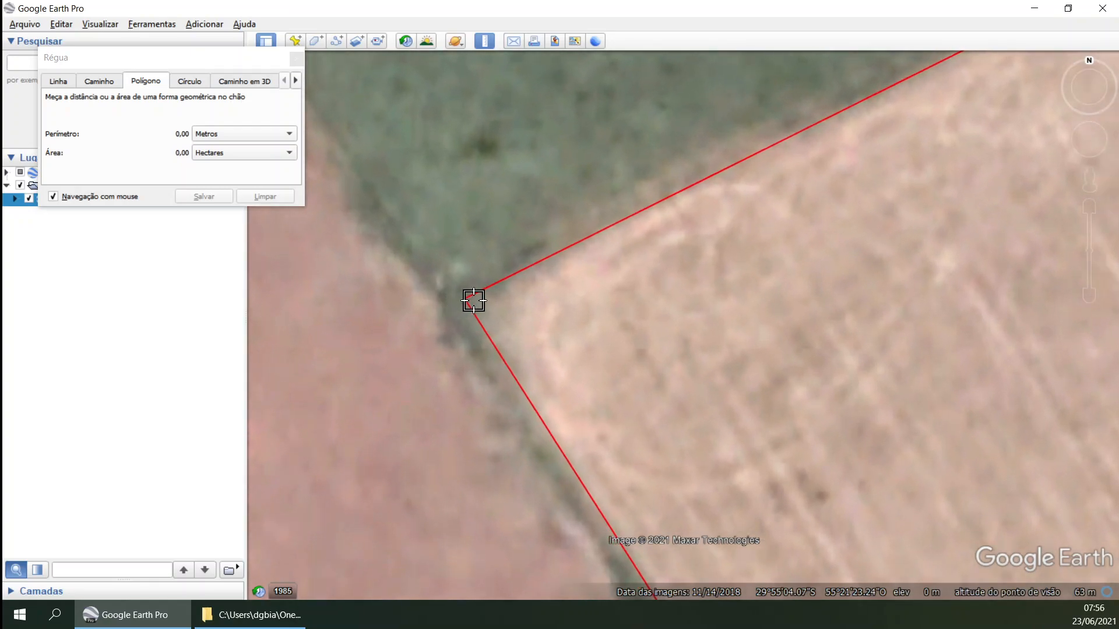
pyautogui.scroll(2, 473, 308)
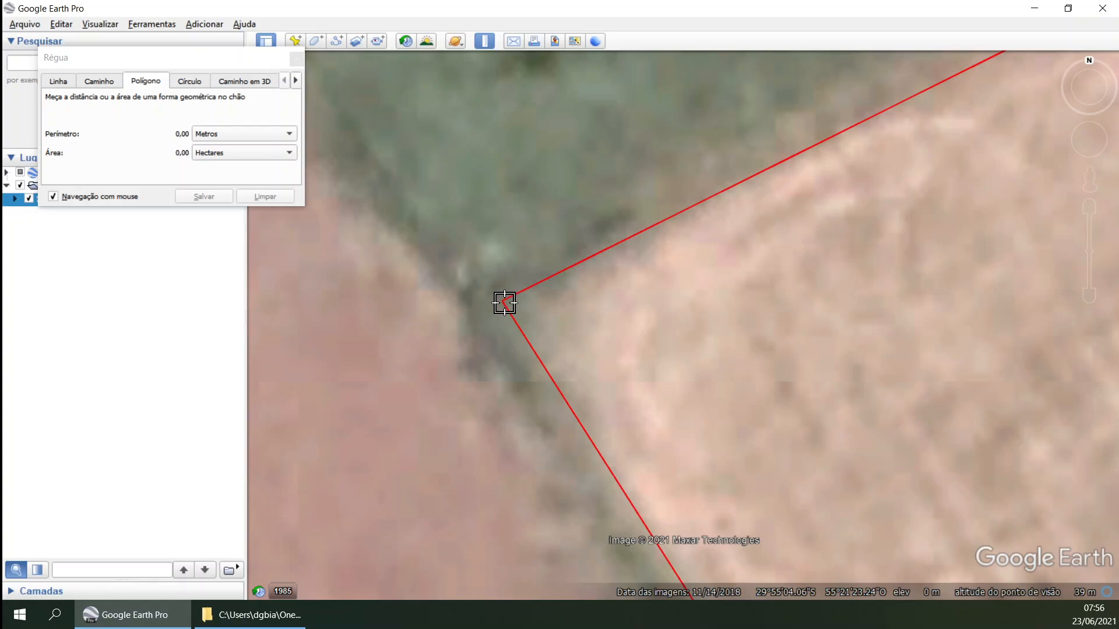
pyautogui.scroll(-3, 504, 303)
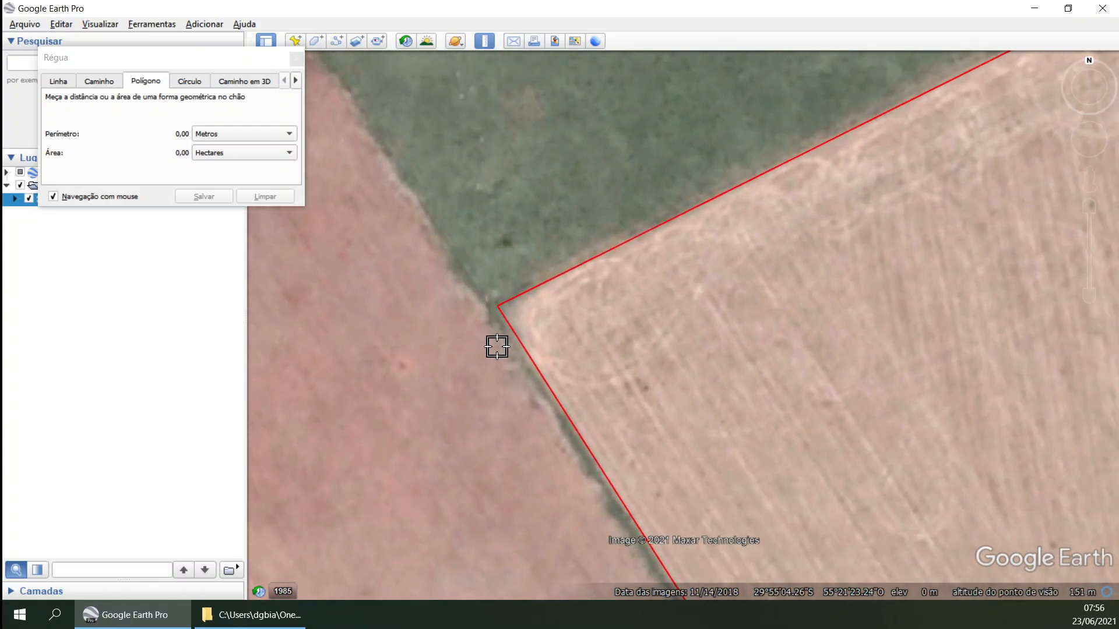
pyautogui.scroll(2, 506, 309)
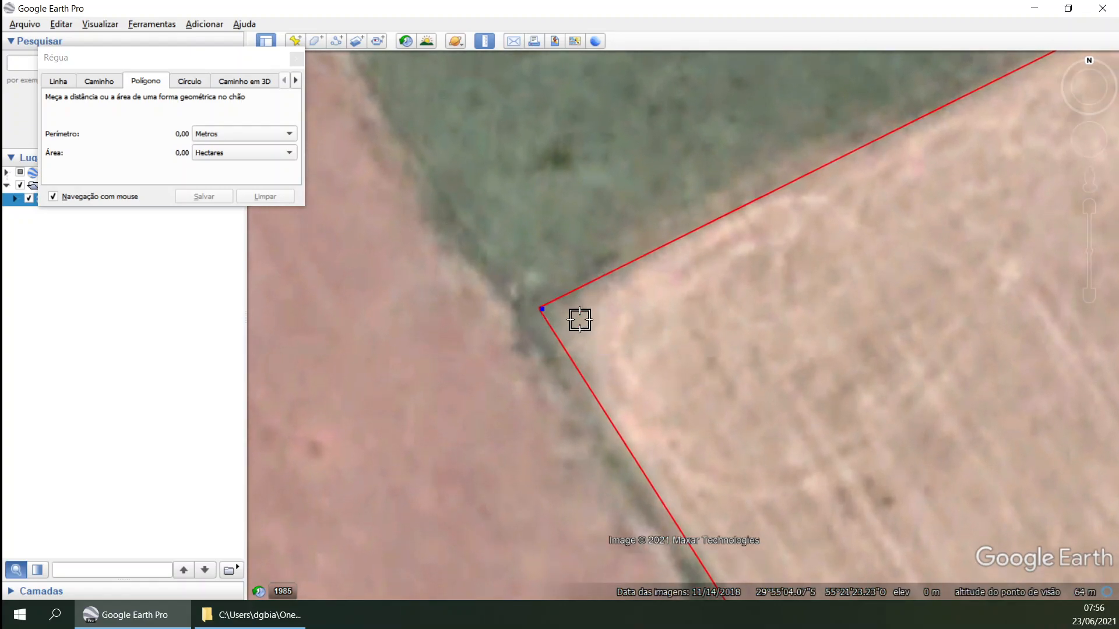
# Step: Place the polygon's second vertex on the northwest boundary, where the cultivated field meets the western edge of the green vegetation strip
pyautogui.scroll(-3, 666, 289)
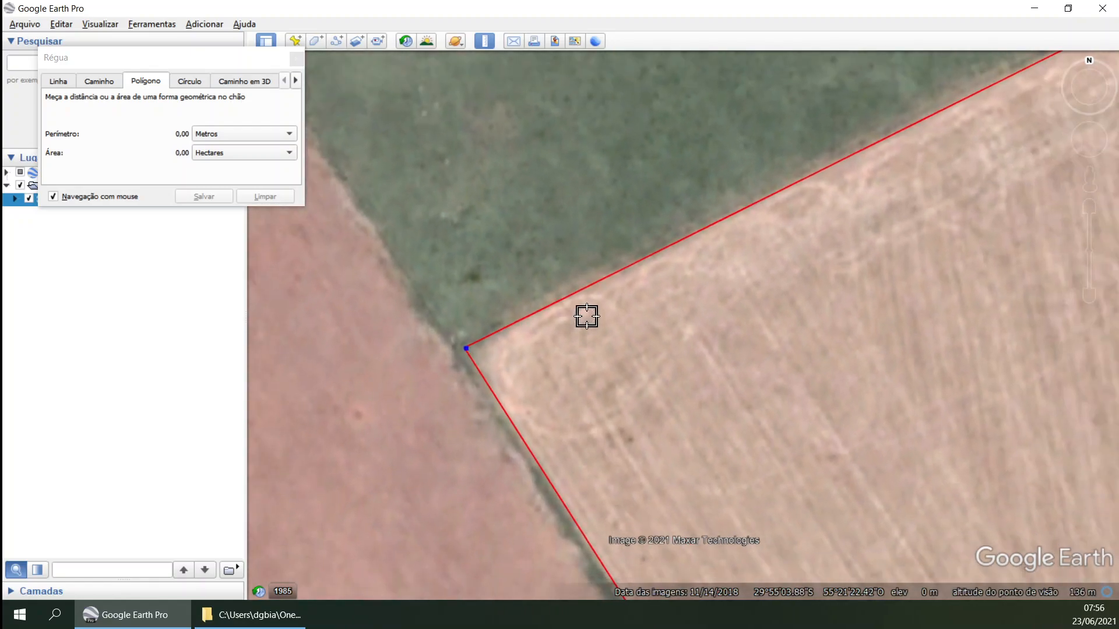
pyautogui.scroll(-3, 587, 317)
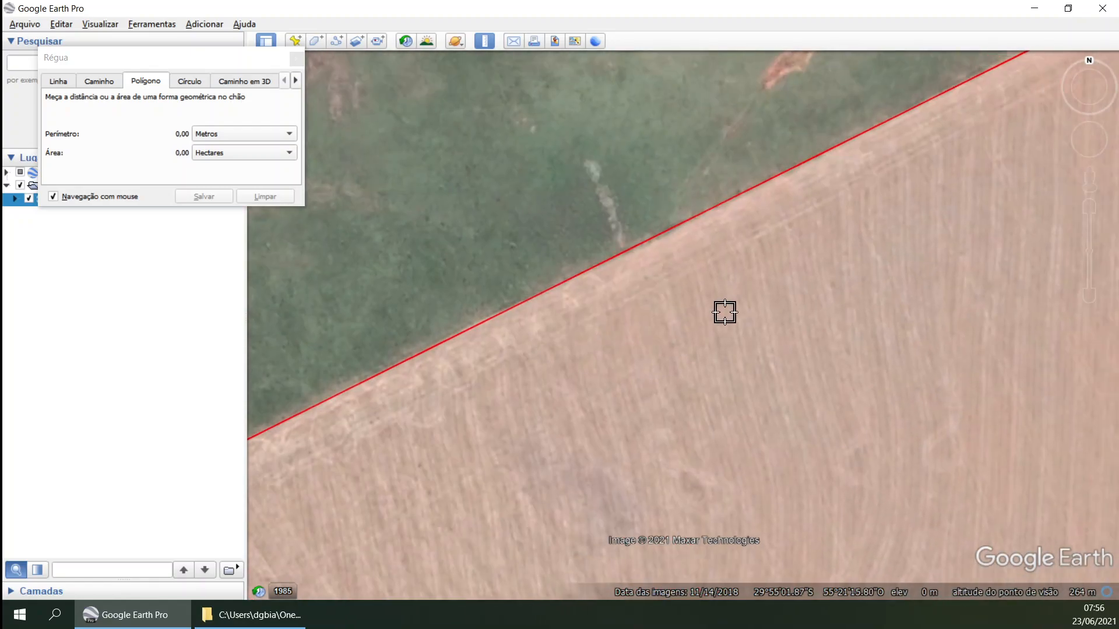
pyautogui.moveTo(775, 260); pyautogui.dragTo(528, 329)
pyautogui.moveTo(762, 242); pyautogui.dragTo(729, 298)
pyautogui.moveTo(871, 209); pyautogui.dragTo(734, 232)
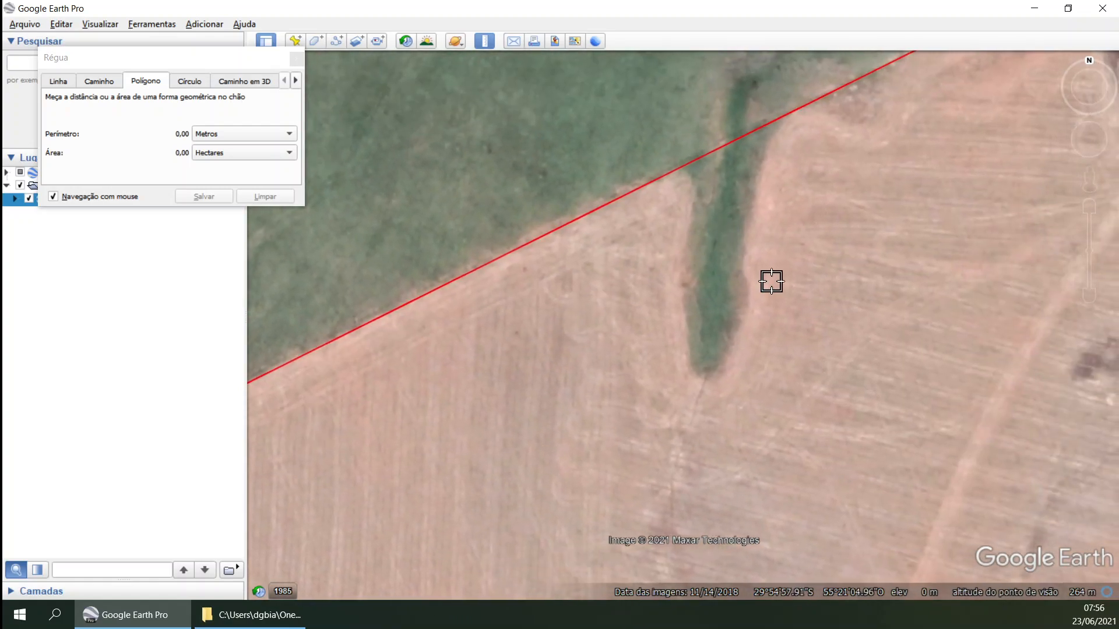
pyautogui.scroll(3, 727, 222)
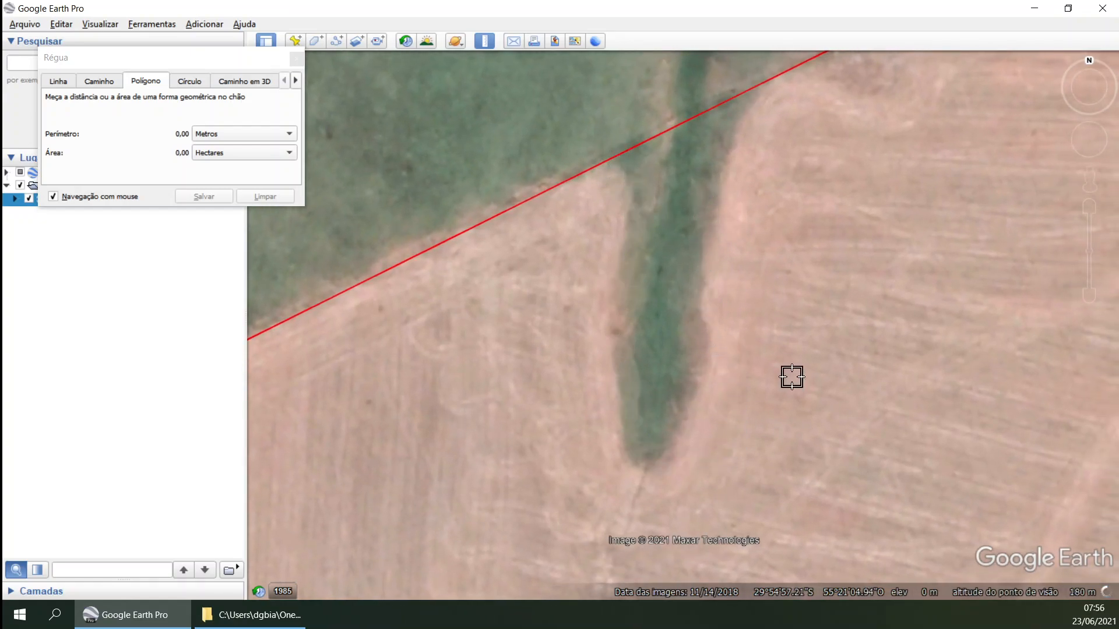
pyautogui.scroll(-3, 744, 263)
pyautogui.moveTo(764, 342); pyautogui.dragTo(592, 369)
pyautogui.scroll(5, 645, 224)
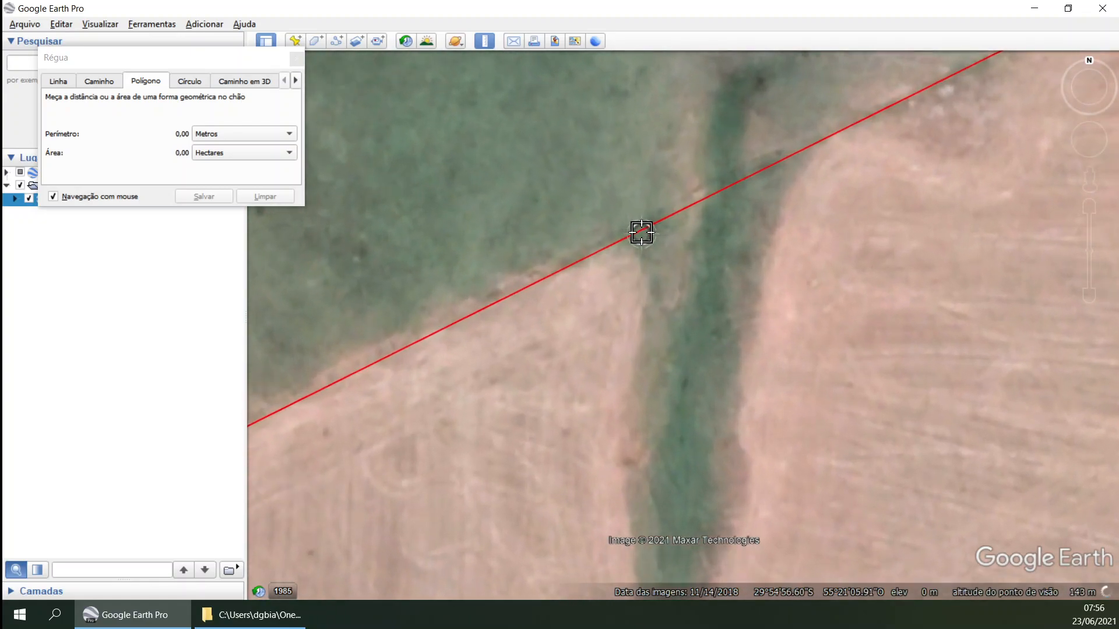
pyautogui.scroll(1, 664, 280)
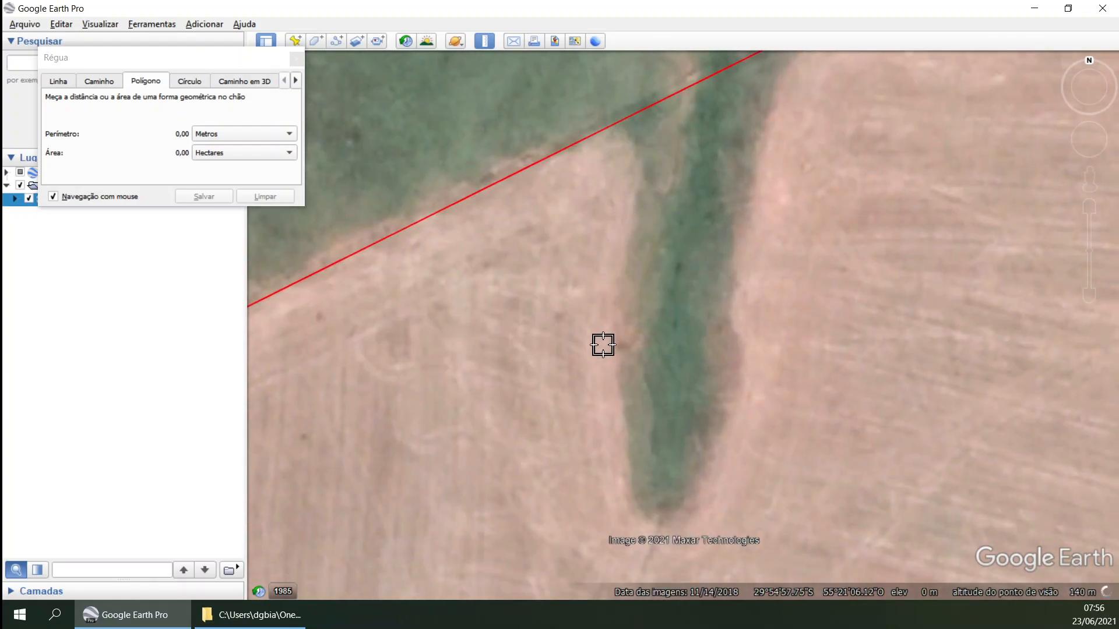
pyautogui.moveTo(742, 270); pyautogui.dragTo(692, 349)
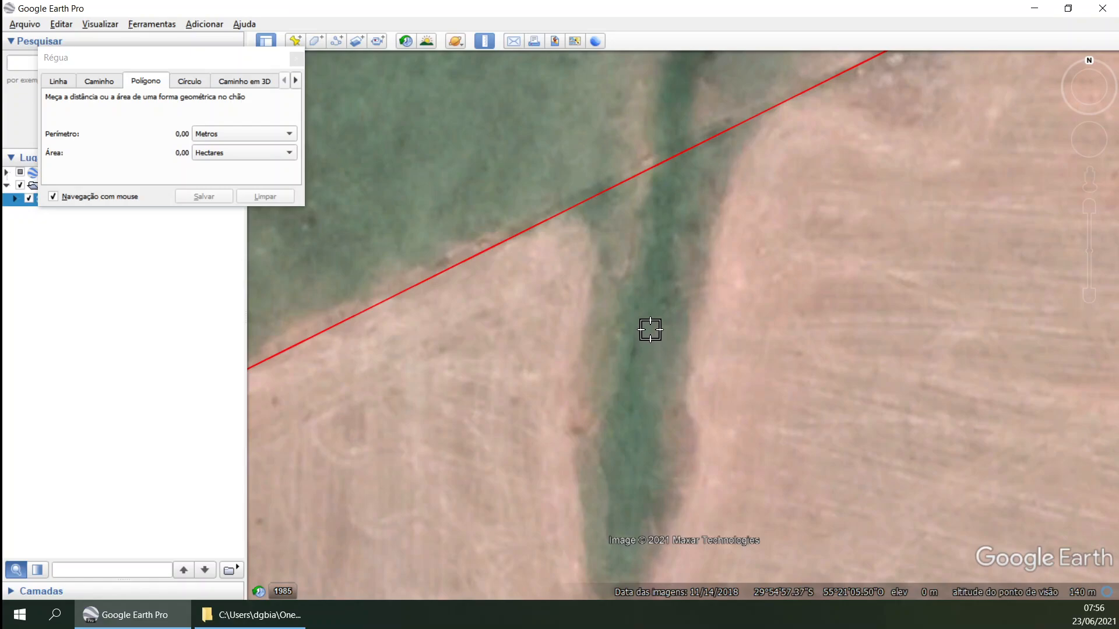
pyautogui.moveTo(593, 225); pyautogui.dragTo(697, 237)
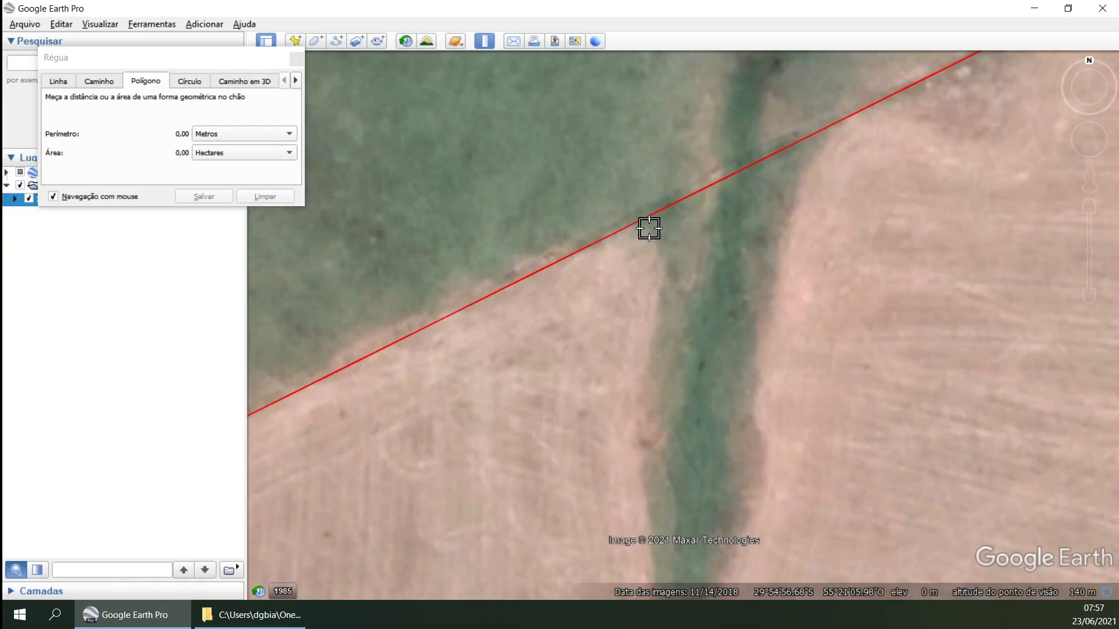
pyautogui.moveTo(716, 270); pyautogui.dragTo(694, 219)
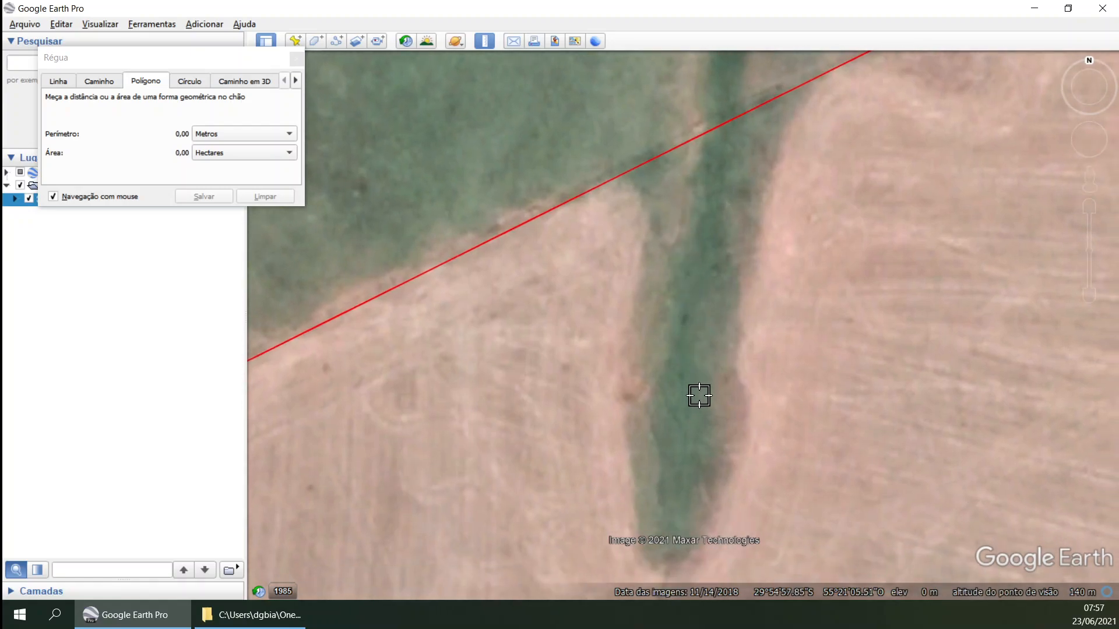
pyautogui.moveTo(698, 392); pyautogui.dragTo(676, 344)
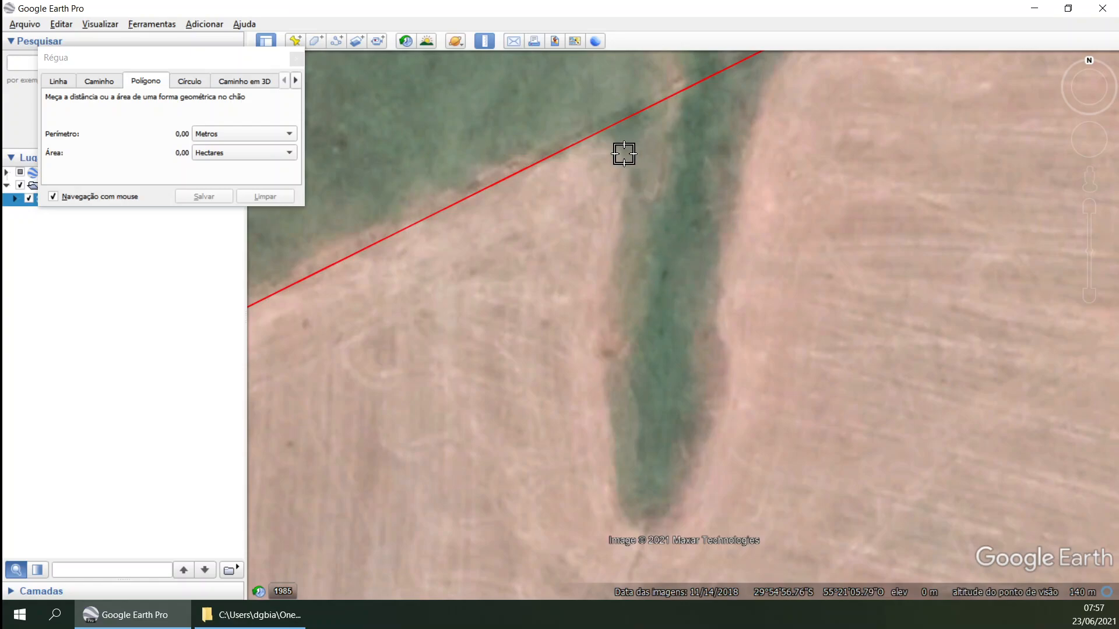
pyautogui.scroll(3, 629, 152)
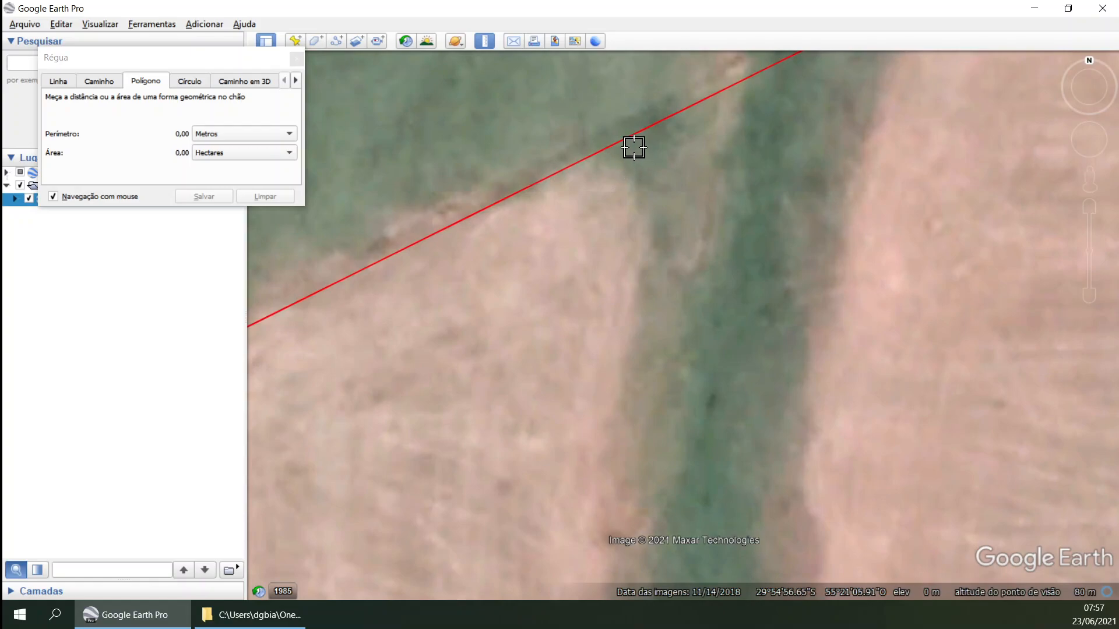
pyautogui.click(630, 146)
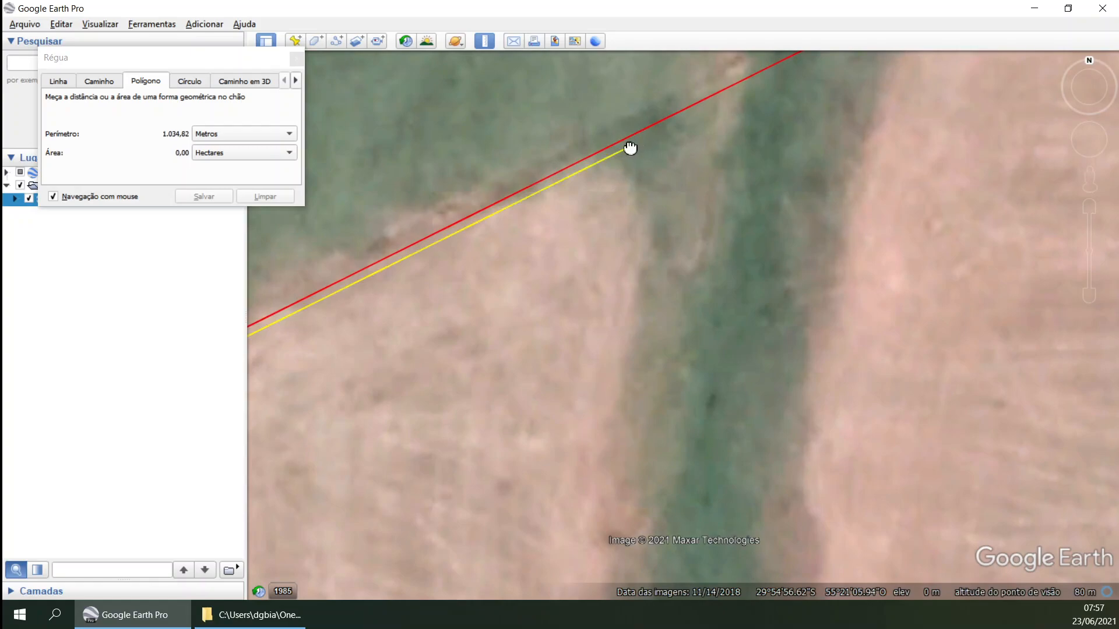
pyautogui.scroll(-2, 635, 163)
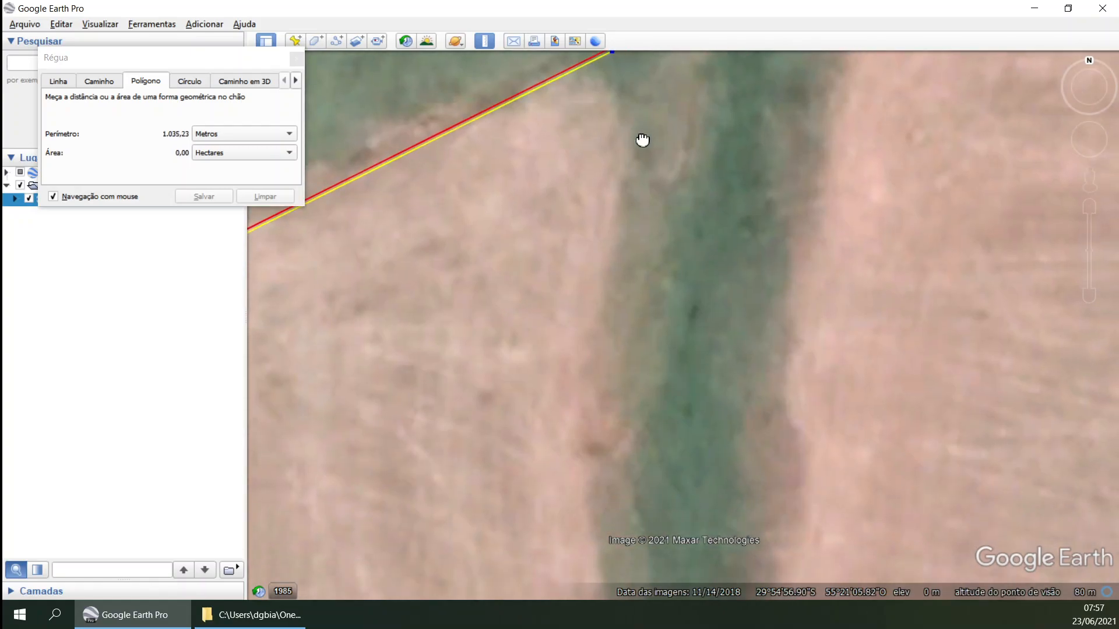
# Step: Trace the measuring polygon down the western edge of the first green vegetation strip and across its southern tip
pyautogui.click(639, 132)
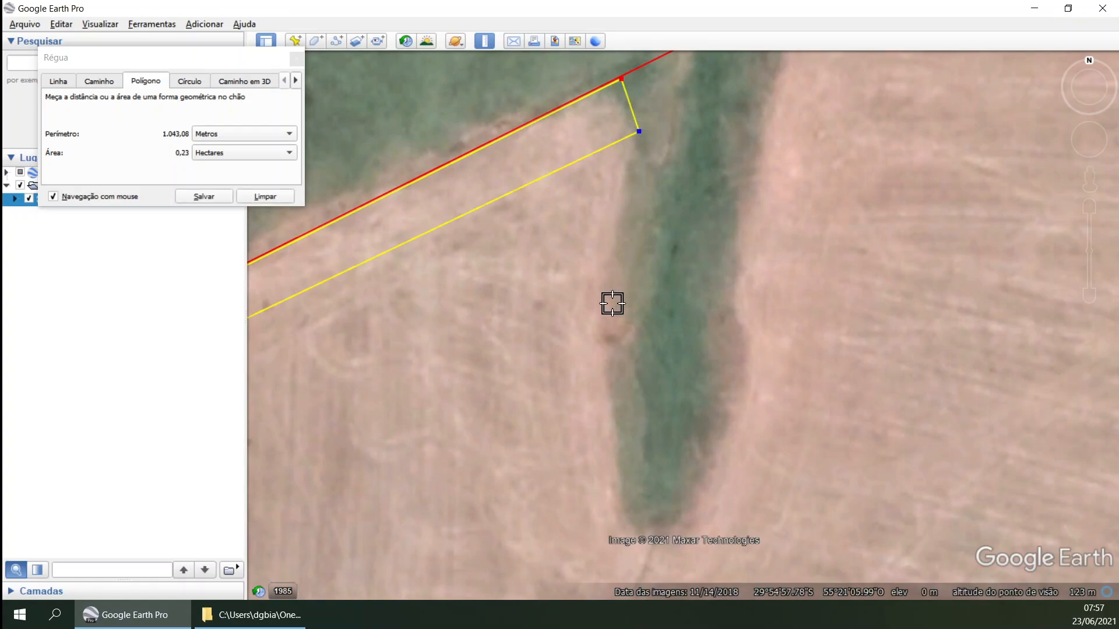
pyautogui.click(609, 340)
pyautogui.moveTo(654, 399); pyautogui.dragTo(639, 197)
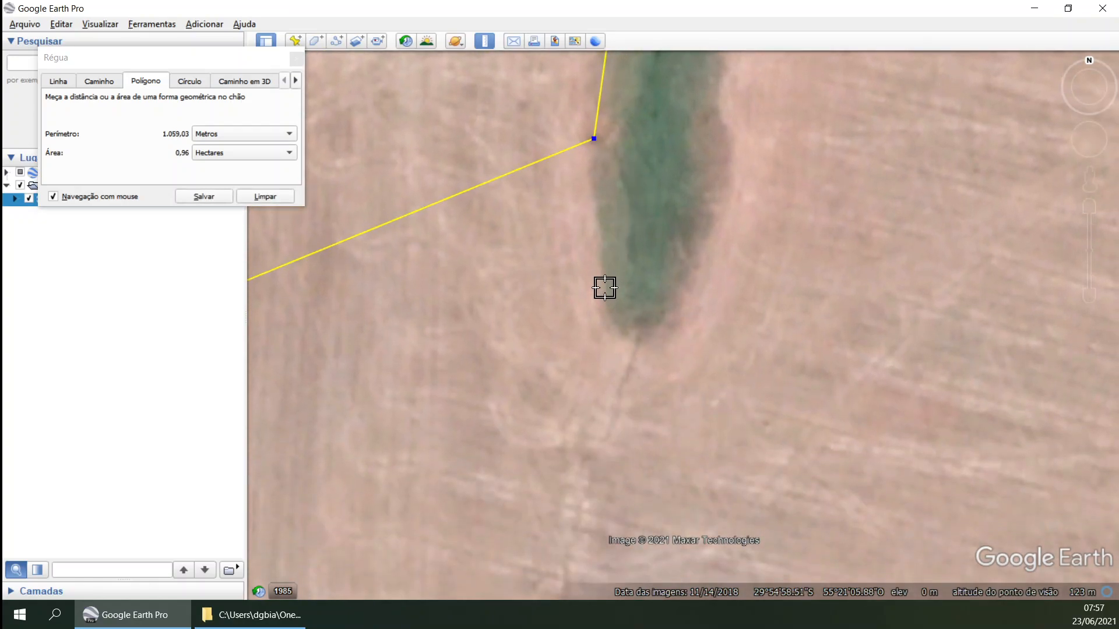
pyautogui.click(618, 327)
pyautogui.click(668, 325)
# Step: Trace the polygon up the eastern edge of the first vegetation strip and back to the red northwest boundary
pyautogui.click(714, 206)
pyautogui.moveTo(784, 71); pyautogui.dragTo(705, 222)
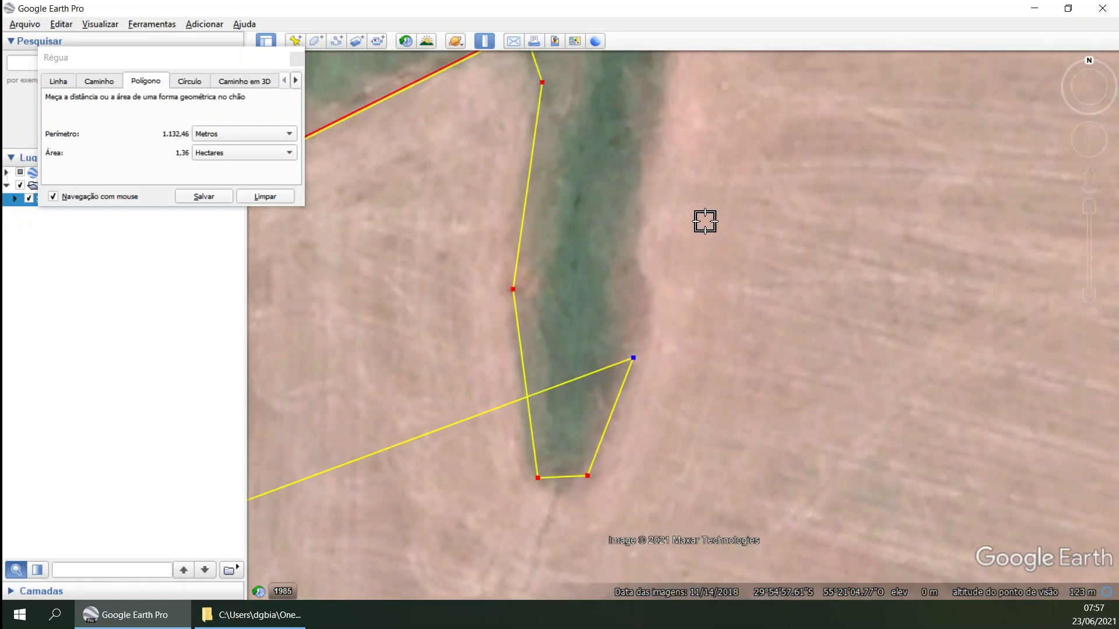
pyautogui.click(635, 244)
pyautogui.moveTo(639, 130); pyautogui.dragTo(616, 222)
pyautogui.click(616, 219)
pyautogui.moveTo(614, 180); pyautogui.dragTo(657, 262)
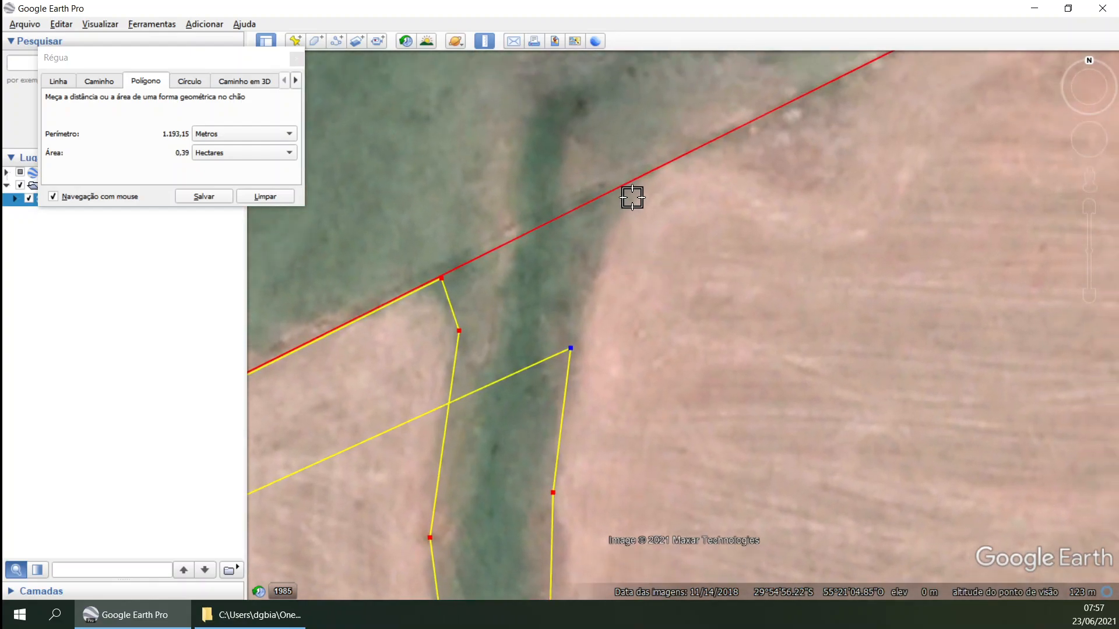
pyautogui.click(656, 172)
pyautogui.scroll(2, 657, 173)
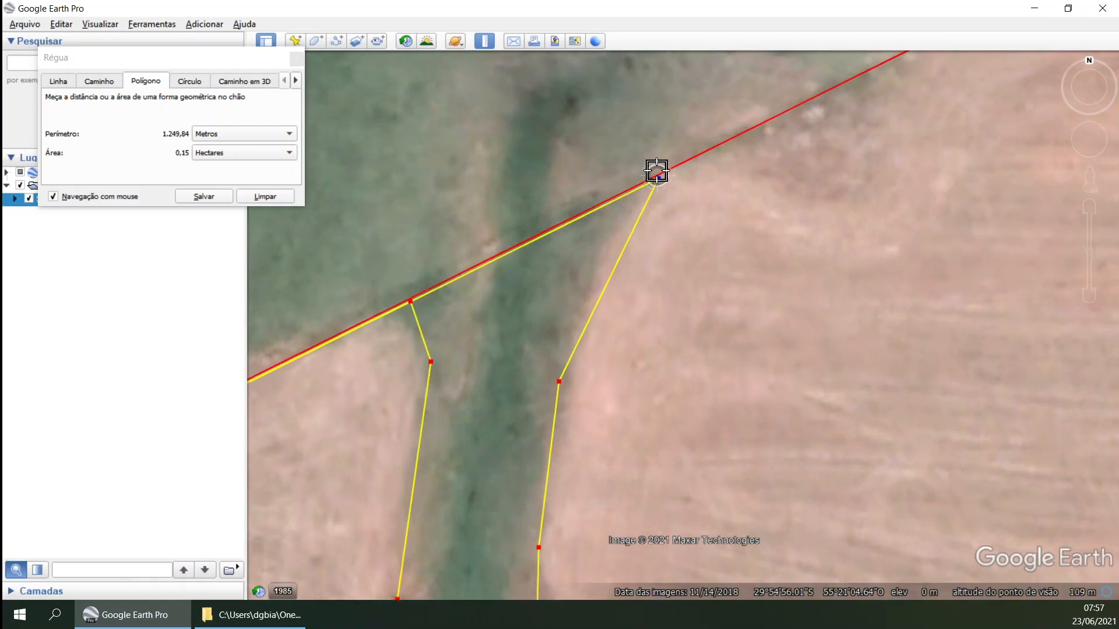
# Step: Extend the polygon northeast along the northwest boundary to the northern edge of the second, dark vegetation patch
pyautogui.scroll(-3, 657, 174)
pyautogui.press('Right')
pyautogui.press('Up')
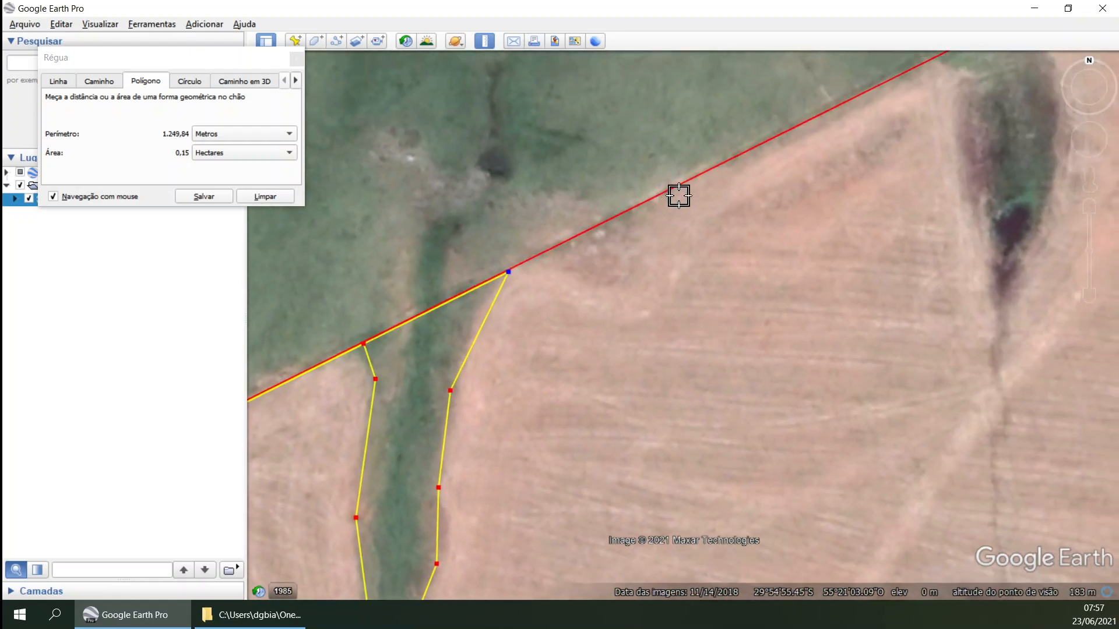
pyautogui.press('Right')
pyautogui.press('Up')
pyautogui.scroll(2, 542, 341)
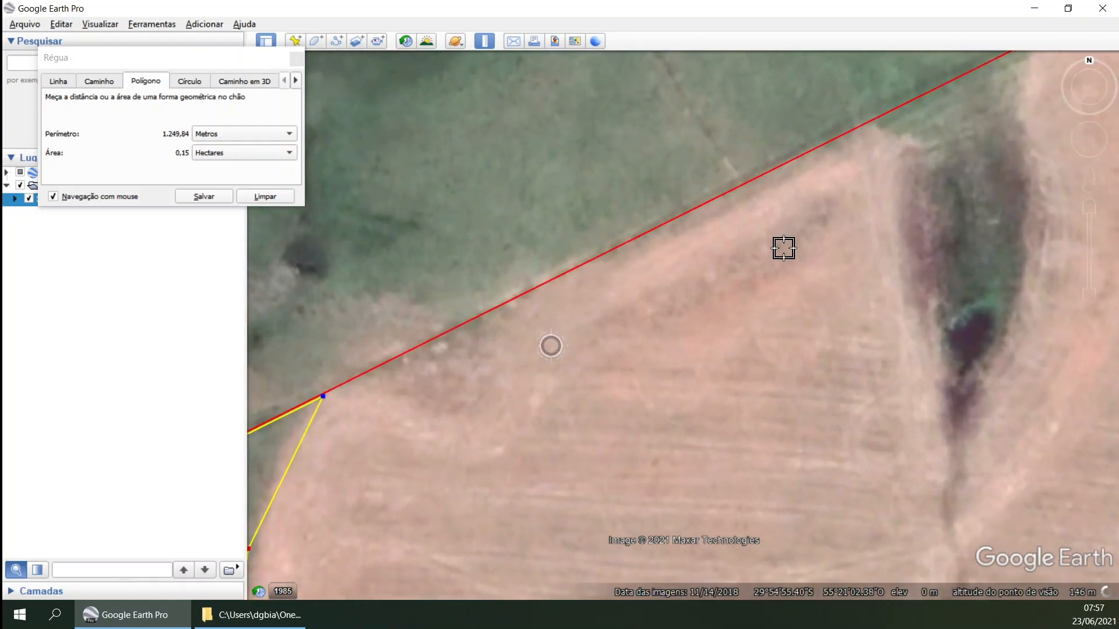
pyautogui.click(883, 129)
pyautogui.click(924, 140)
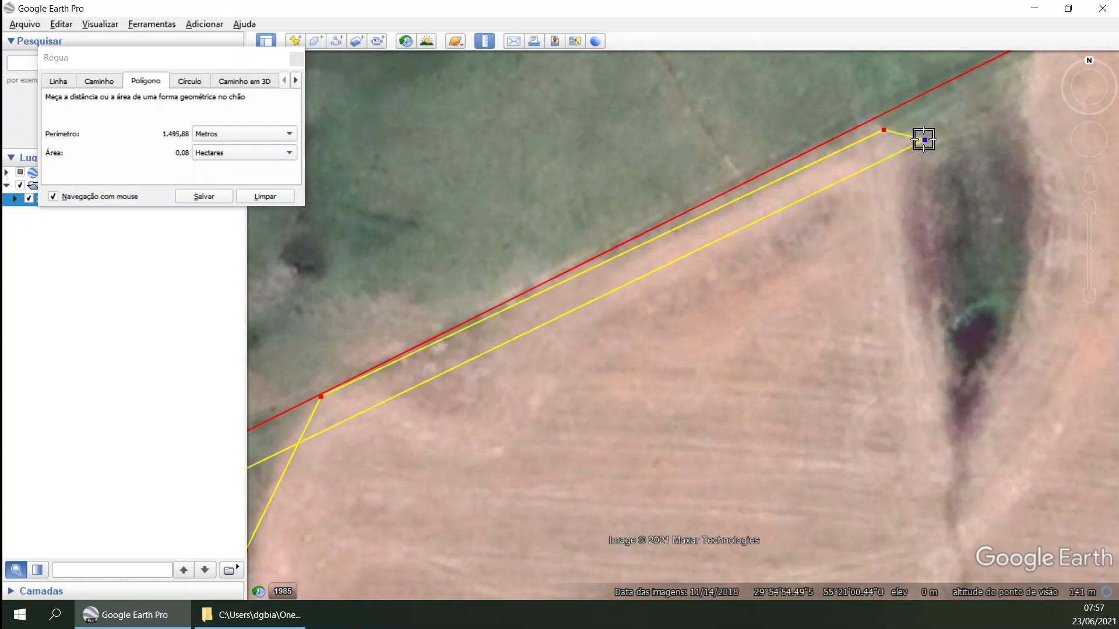
# Step: Trace the polygon down the western side of the dark vegetation patch, around its southern tip and up its eastern side
pyautogui.click(945, 358)
pyautogui.press('Right')
pyautogui.press('Down')
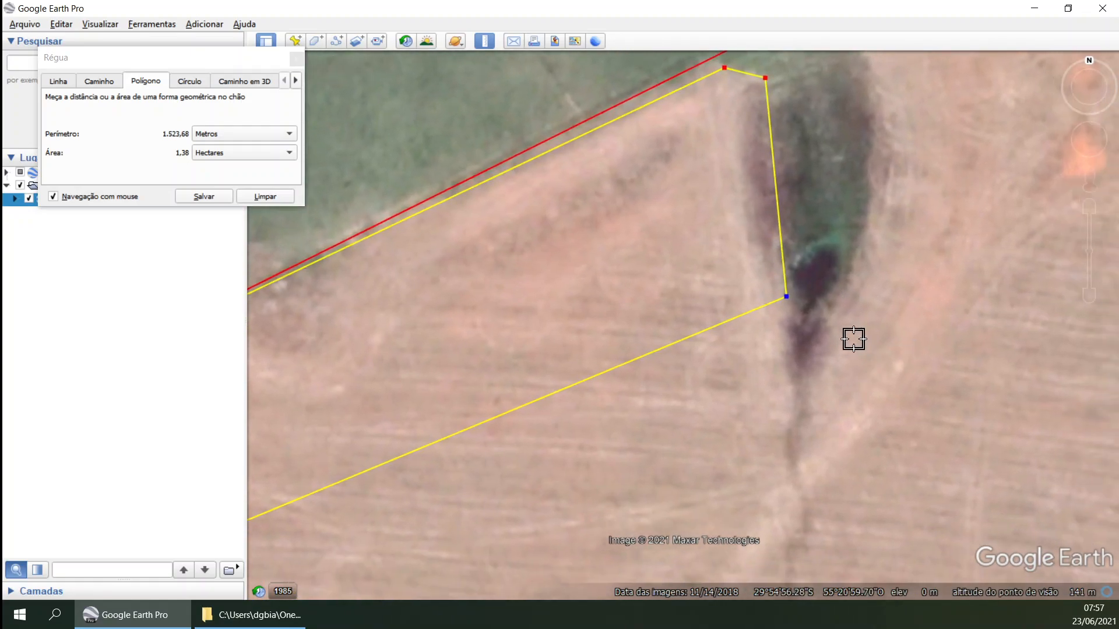
pyautogui.click(806, 329)
pyautogui.click(849, 284)
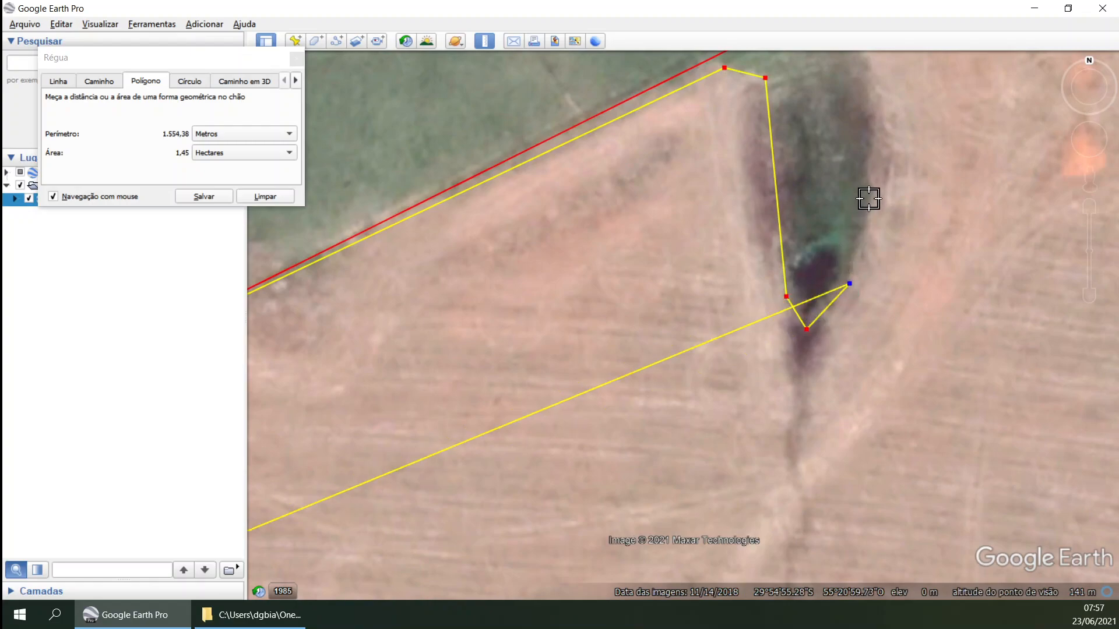
pyautogui.click(872, 190)
pyautogui.press('Right')
pyautogui.press('Up')
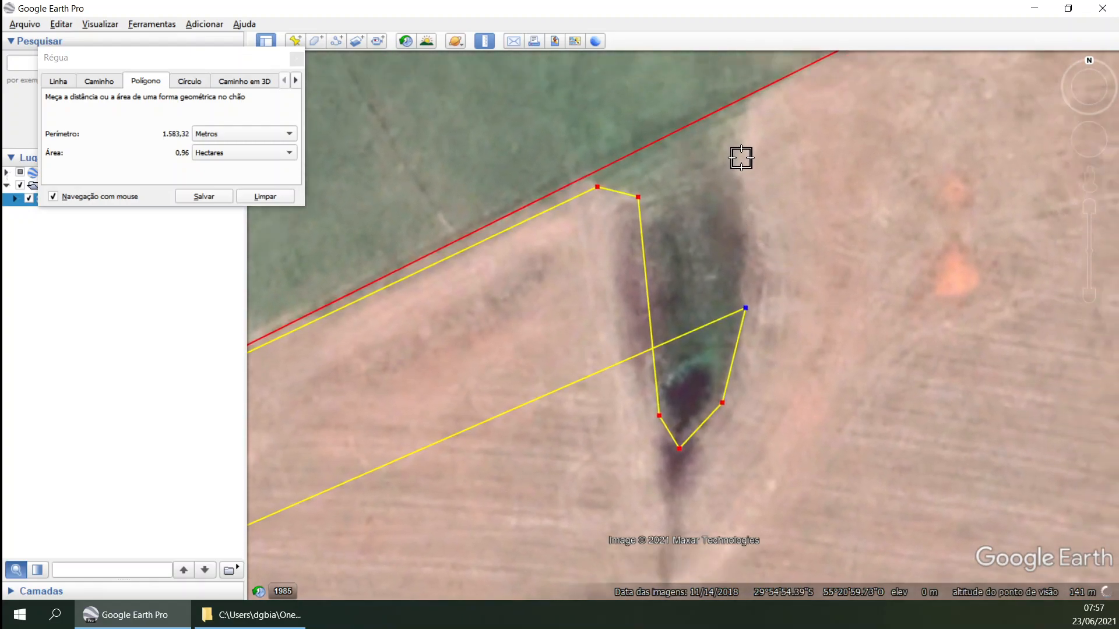
pyautogui.click(745, 103)
pyautogui.press('Right')
pyautogui.press('Up')
pyautogui.scroll(2, 544, 280)
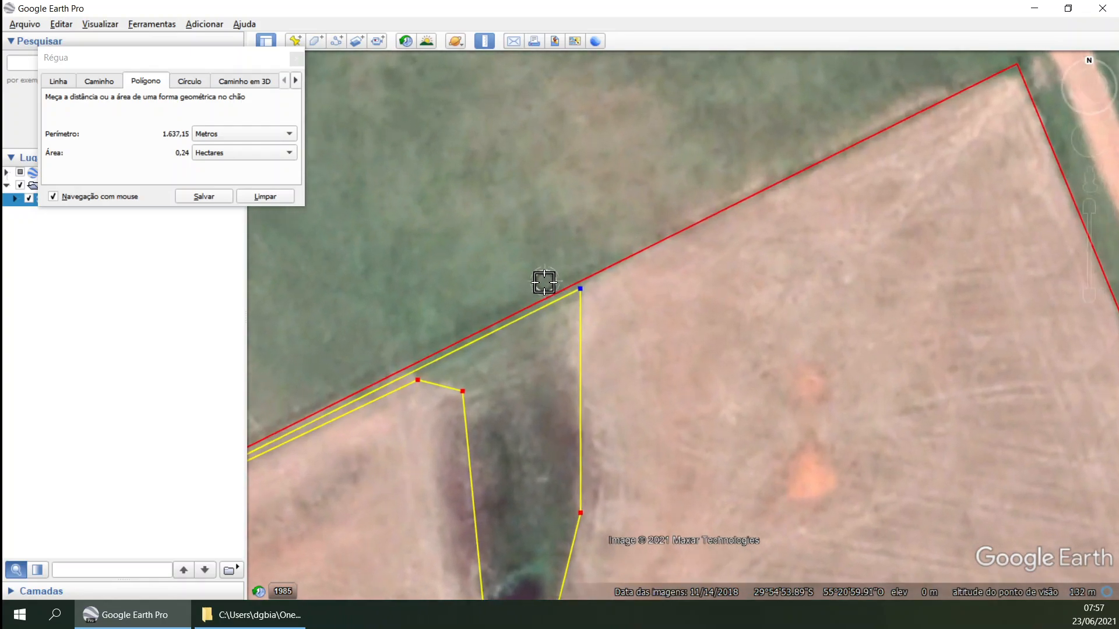
pyautogui.moveTo(585, 289); pyautogui.dragTo(584, 286)
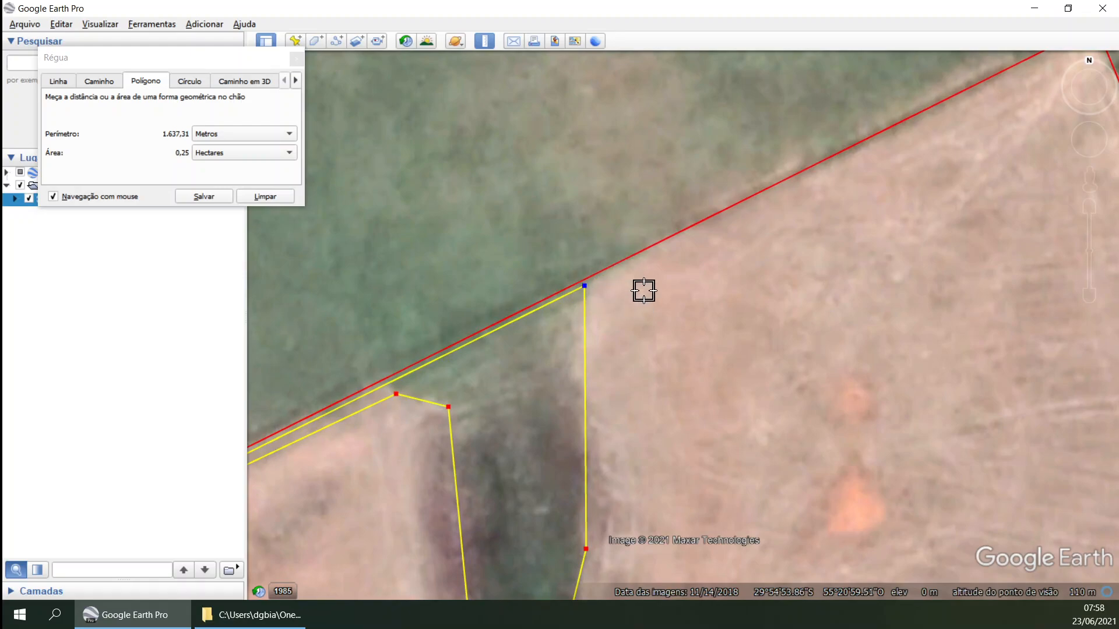
pyautogui.press('Delete')
pyautogui.moveTo(575, 335); pyautogui.dragTo(605, 274)
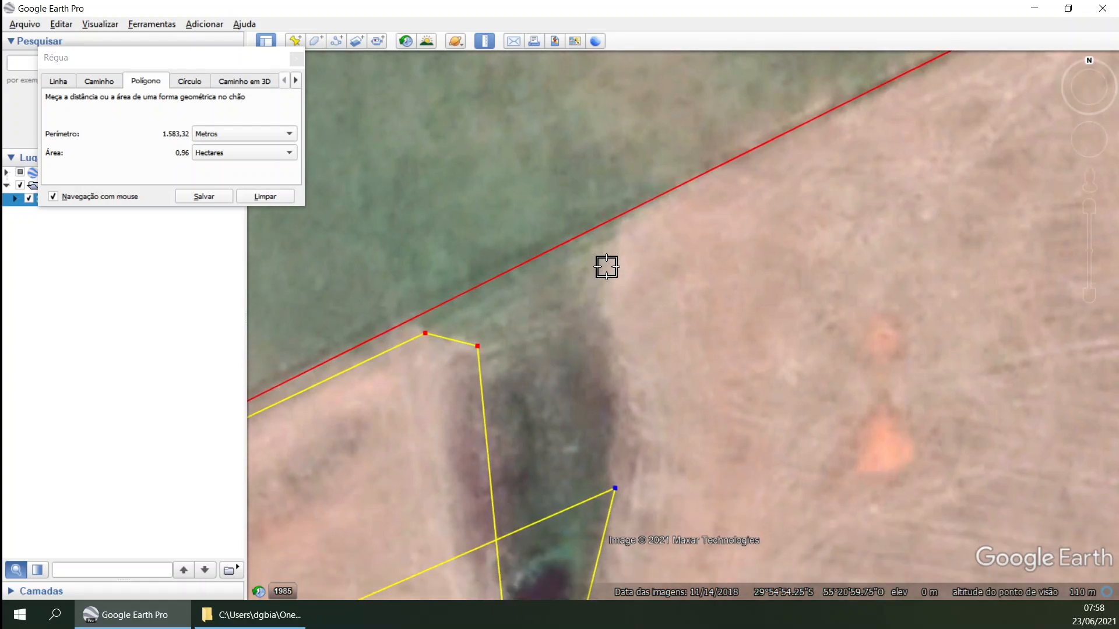
pyautogui.click(614, 223)
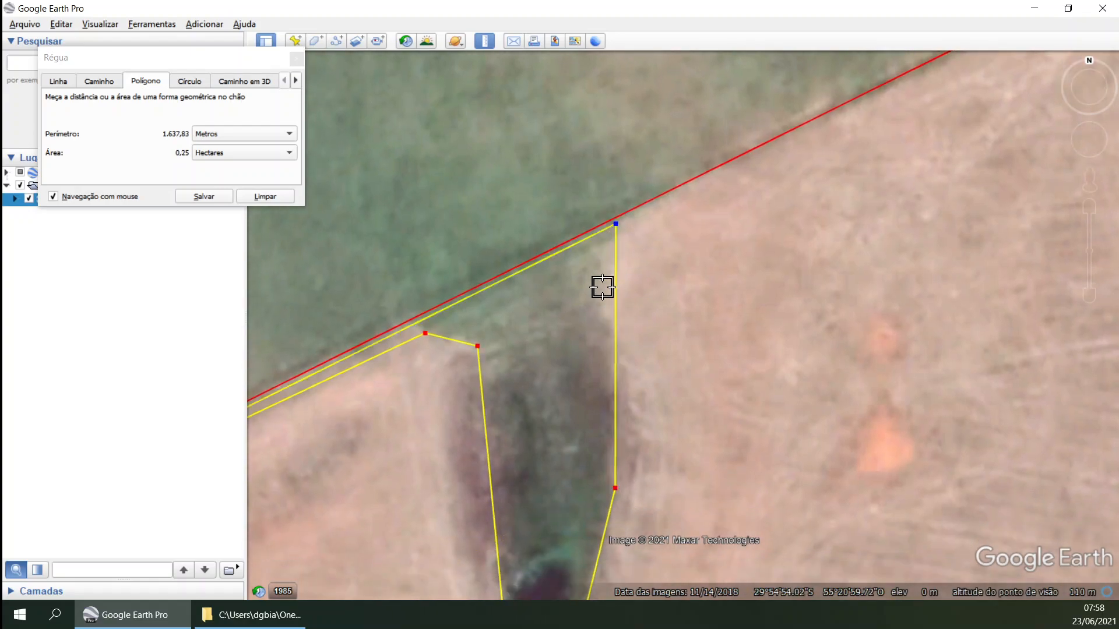
pyautogui.press('Delete')
# Step: Place polygon vertices on the northwest boundary just northeast of the dark patch and on the property's northern corner
pyautogui.click(613, 226)
pyautogui.press('Up')
pyautogui.press('Right')
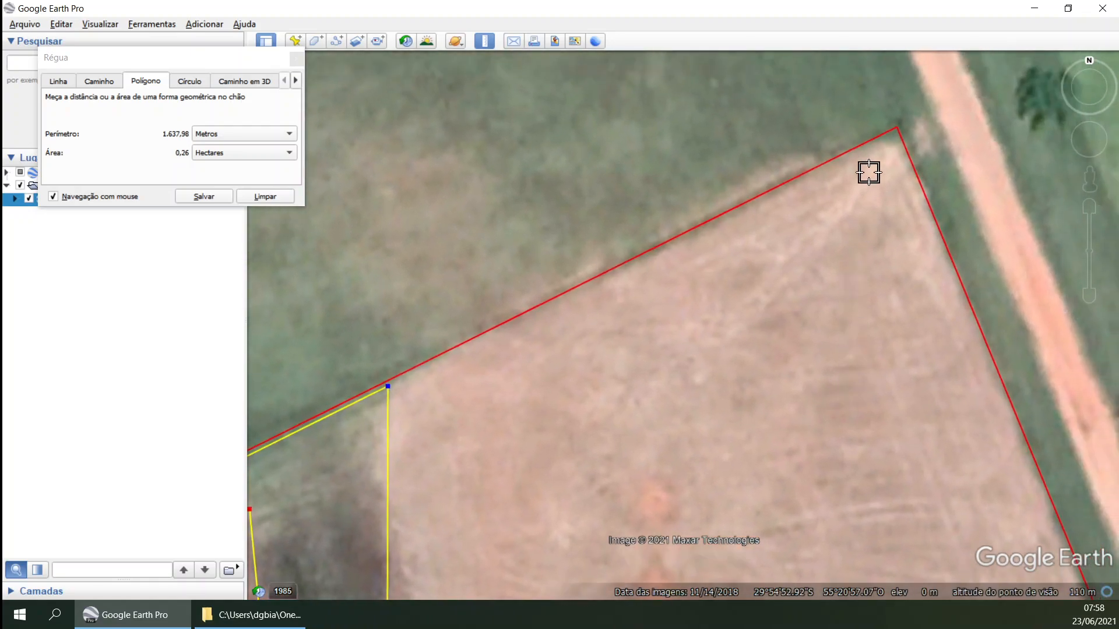
pyautogui.scroll(3, 940, 96)
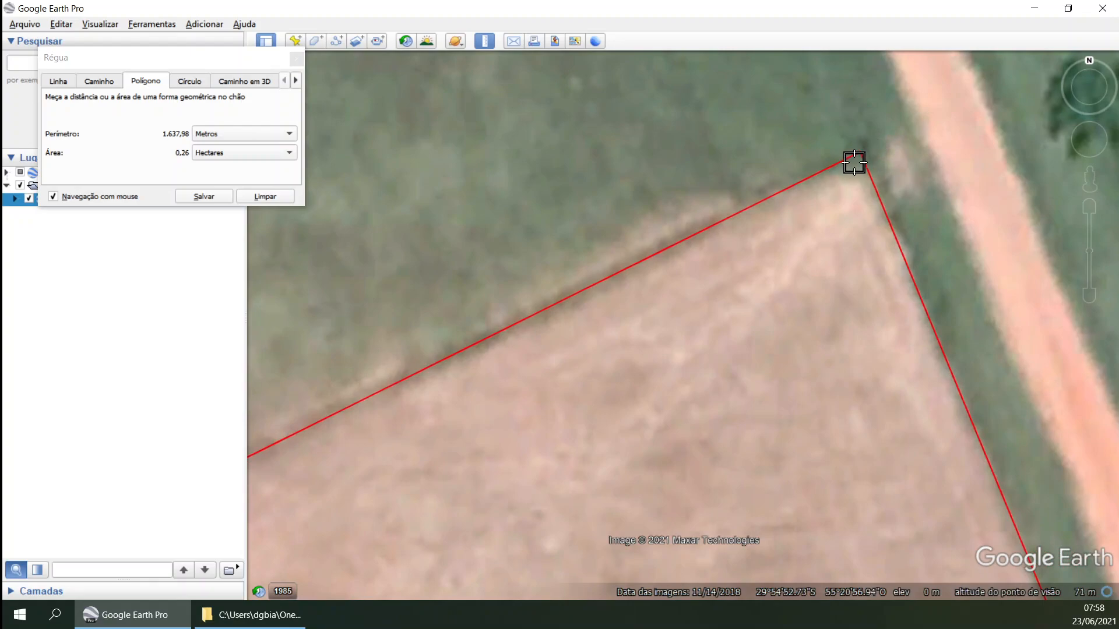
pyautogui.click(859, 155)
# Step: Place a polygon vertex partway down the property's eastern boundary beside the dirt road, north of the reddish bare patch
pyautogui.press('Down')
pyautogui.press('Right')
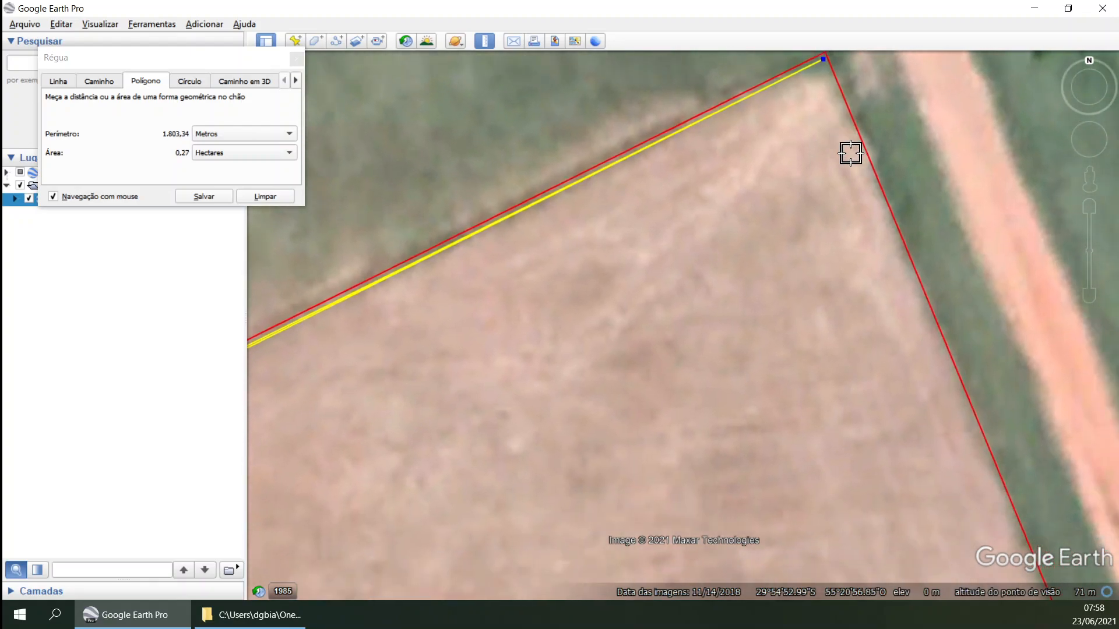
pyautogui.scroll(-5, 851, 148)
pyautogui.press('Down')
pyautogui.press('Right')
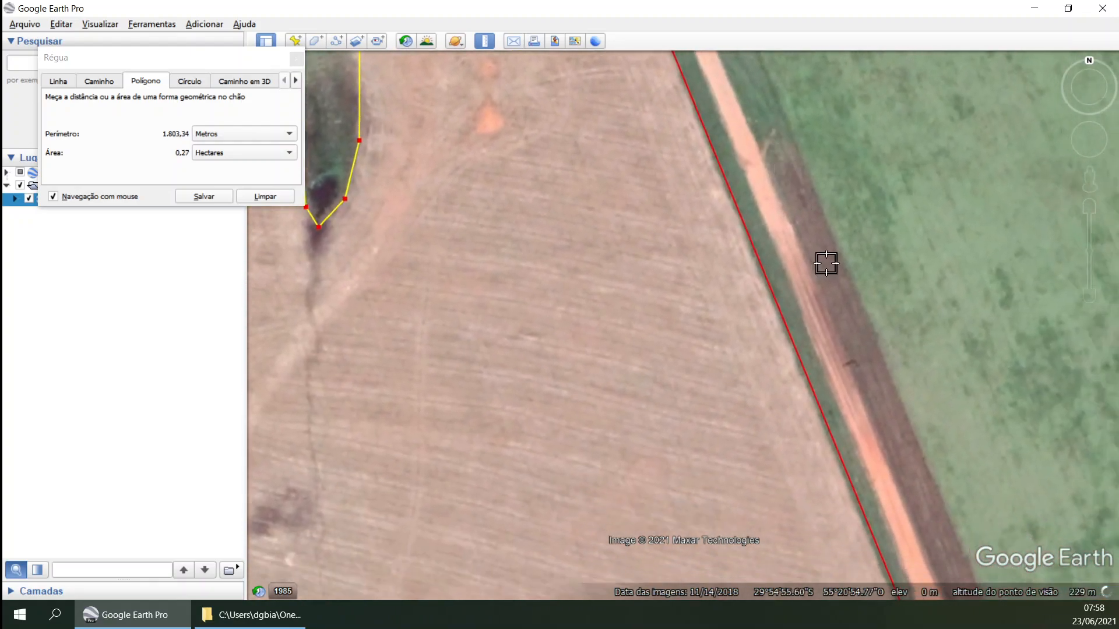
pyautogui.scroll(-3, 745, 345)
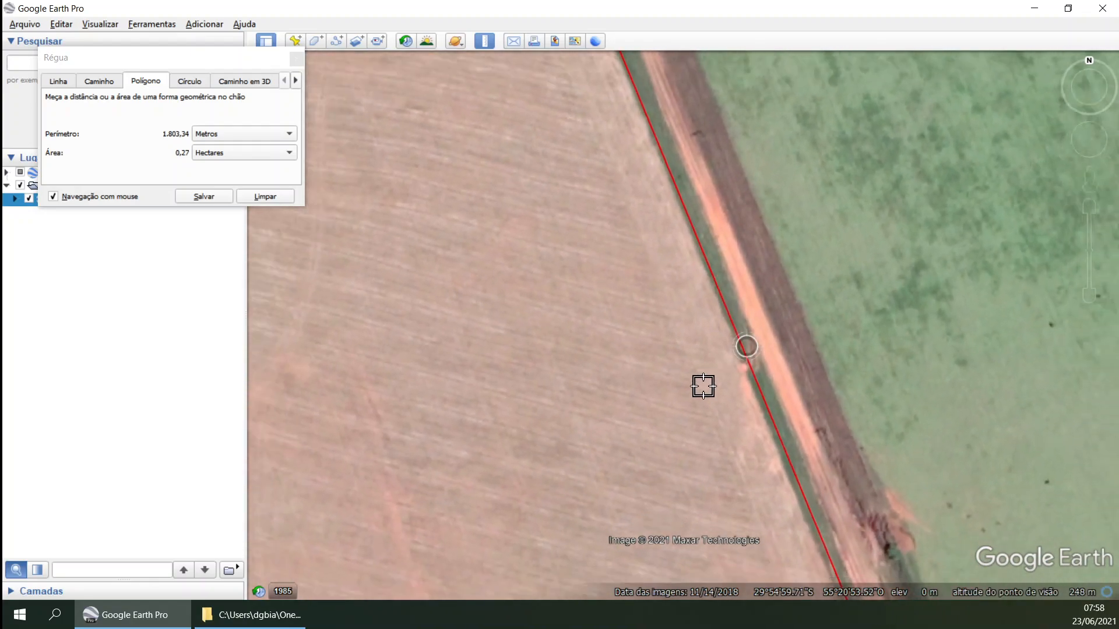
pyautogui.press('Down')
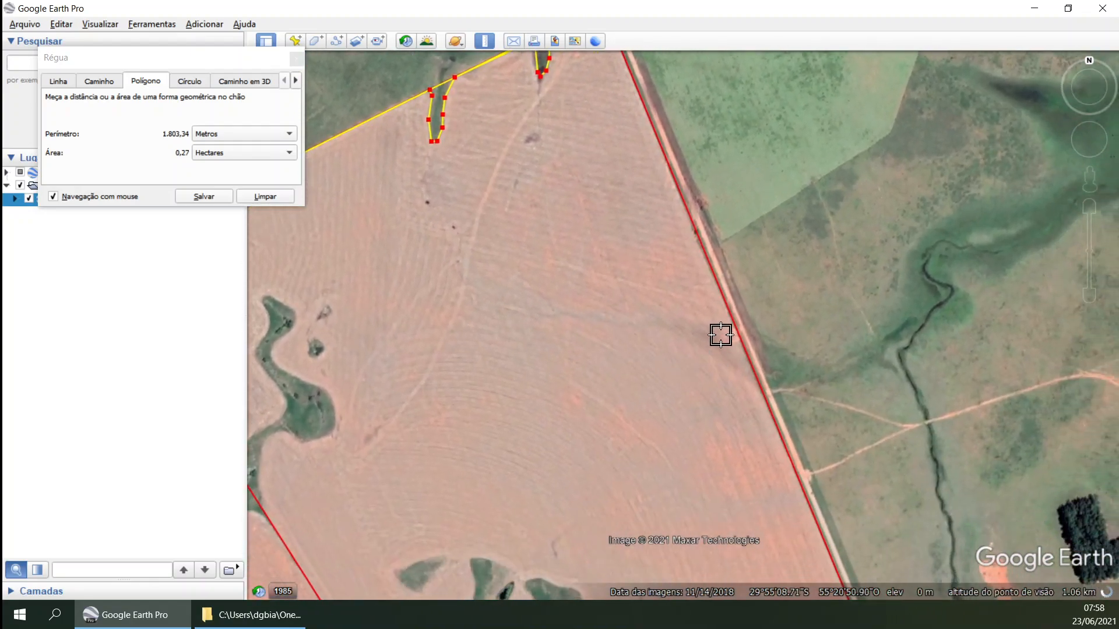
pyautogui.scroll(2, 720, 286)
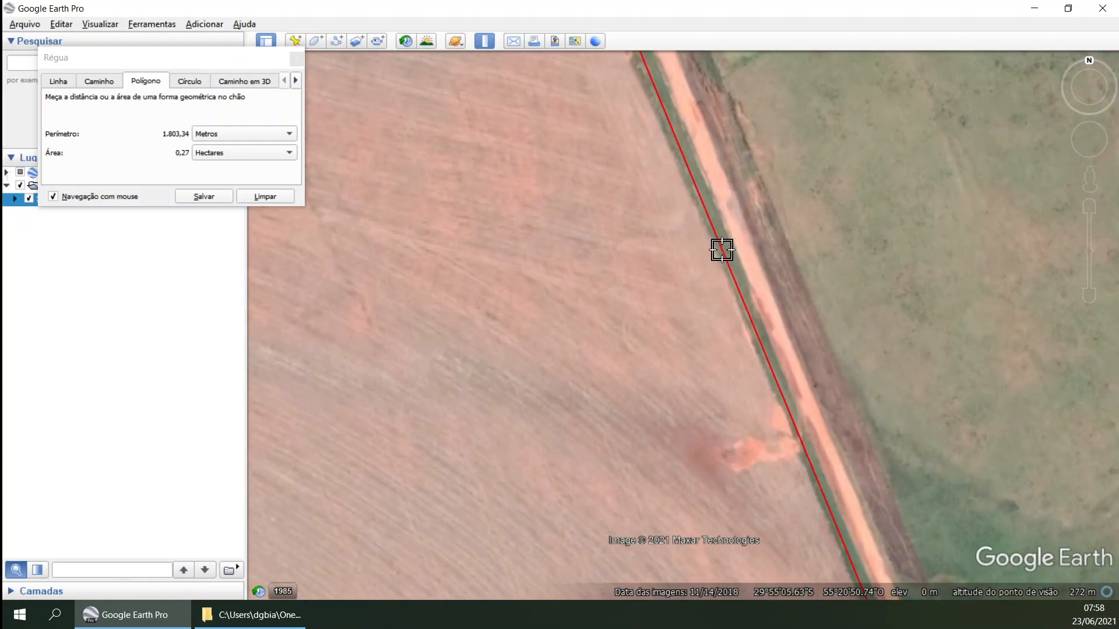
# Step: Place a vertex on the western boundary south of the green vegetation and shift it farther southeast along the red outline
pyautogui.press('Down')
pyautogui.press('Left')
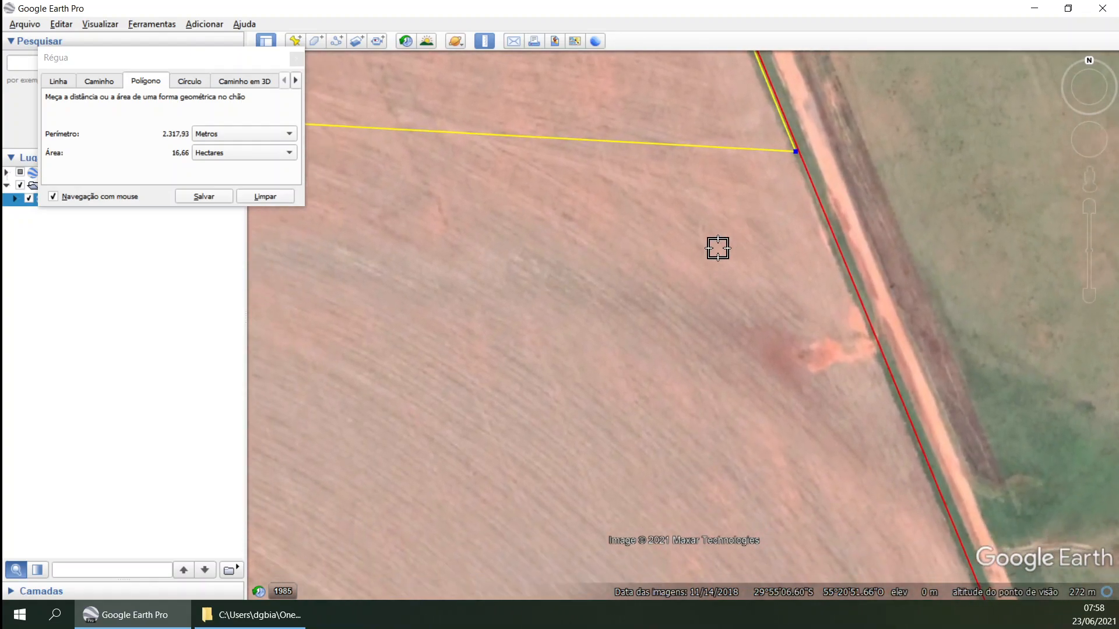
pyautogui.scroll(-2, 706, 248)
pyautogui.scroll(3, 537, 300)
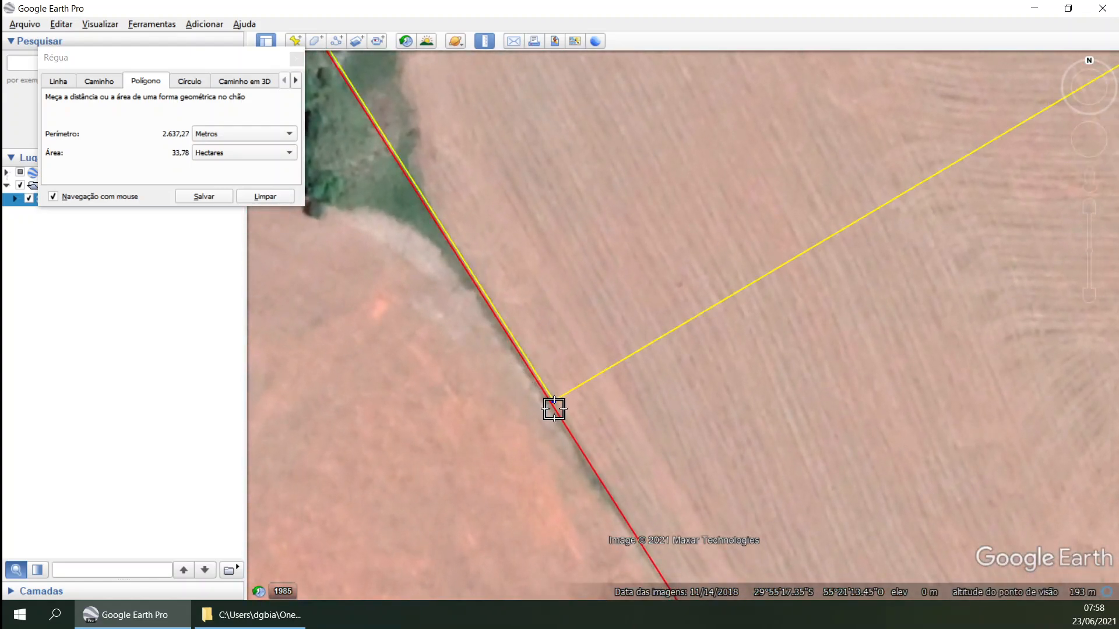
pyautogui.scroll(-4, 526, 307)
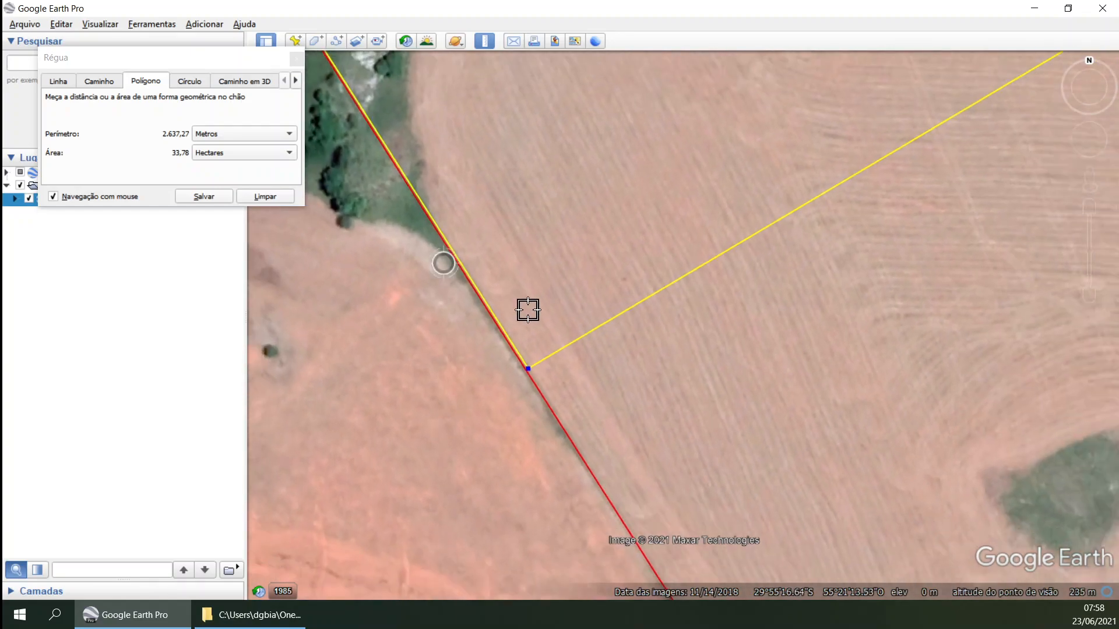
pyautogui.scroll(3, 487, 259)
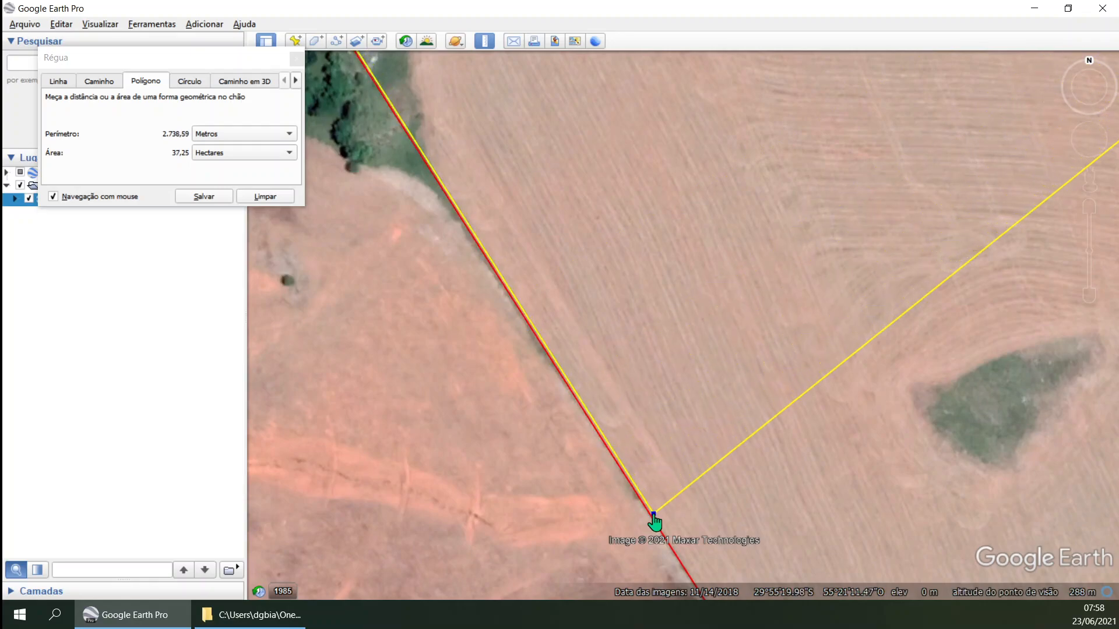
# Step: Move the eastern boundary vertex south along the red outline, past the reddish bare patch beside the road
pyautogui.scroll(-3, 654, 521)
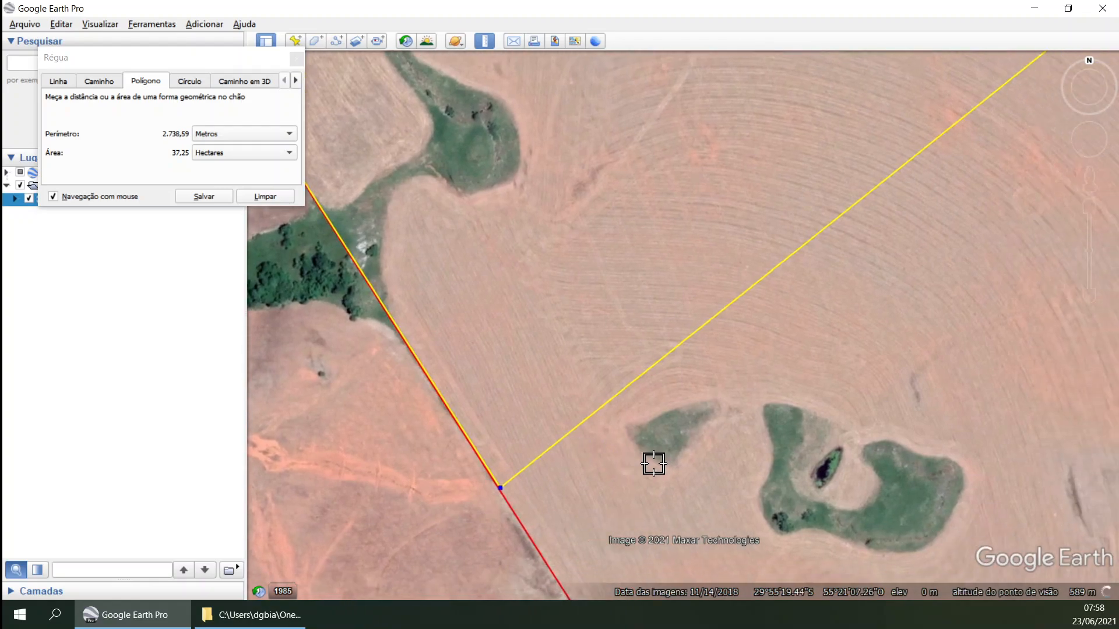
pyautogui.press('Right')
pyautogui.press('Up')
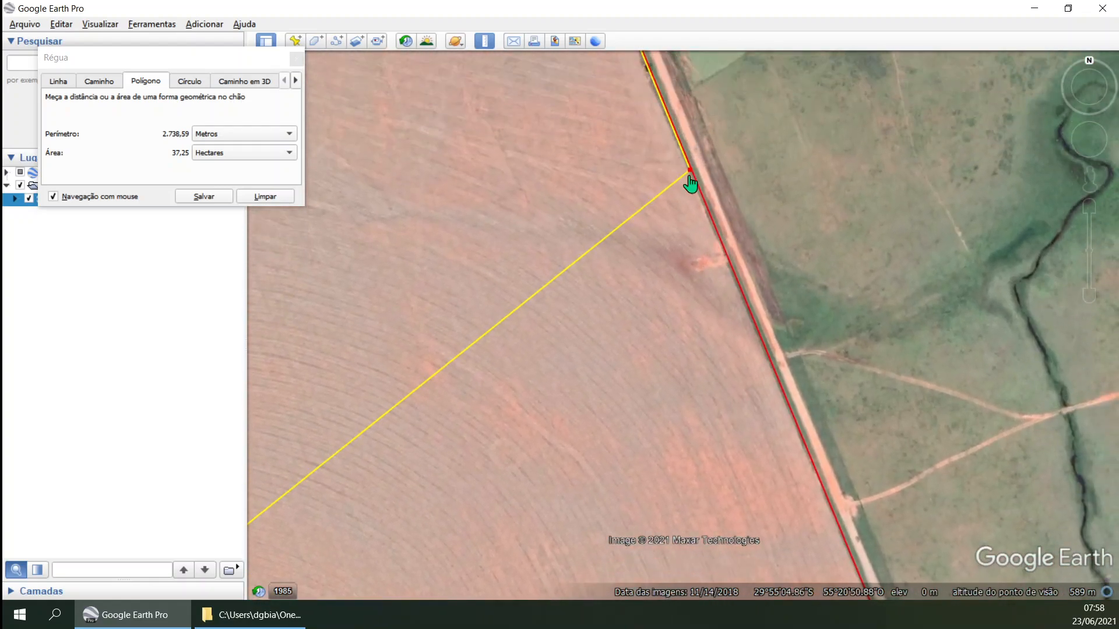
pyautogui.scroll(2, 688, 170)
pyautogui.scroll(3, 696, 177)
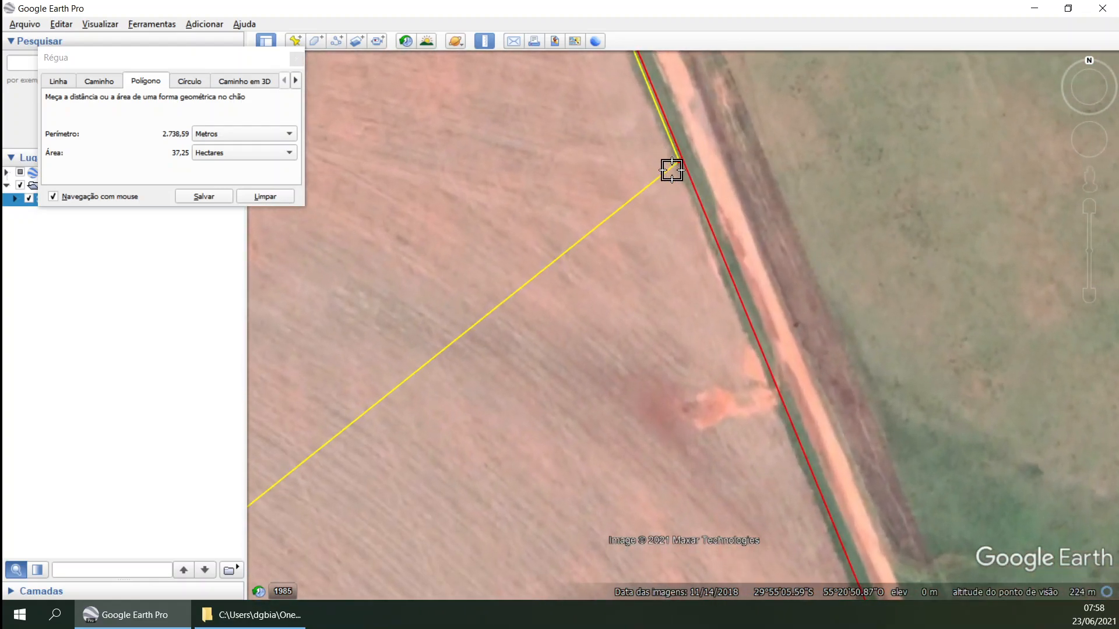
pyautogui.moveTo(680, 168); pyautogui.dragTo(835, 543)
pyautogui.scroll(-1, 822, 517)
pyautogui.press('Down')
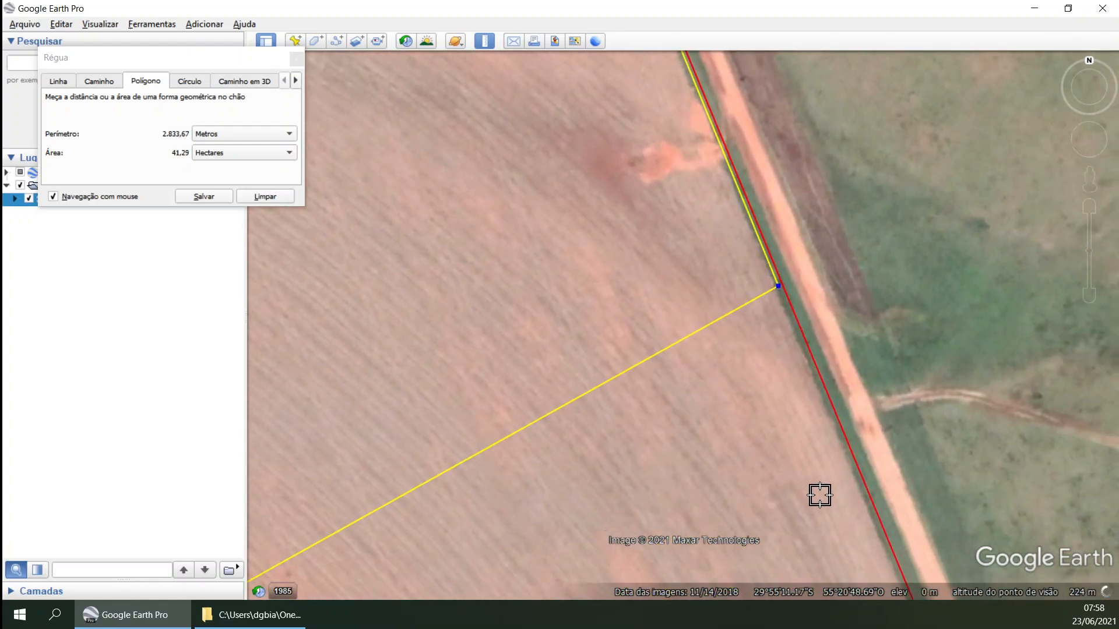
# Step: Nudge the eastern vertex slightly farther south on the red outline and bring the whole measured polygon into view
pyautogui.scroll(-3, 745, 421)
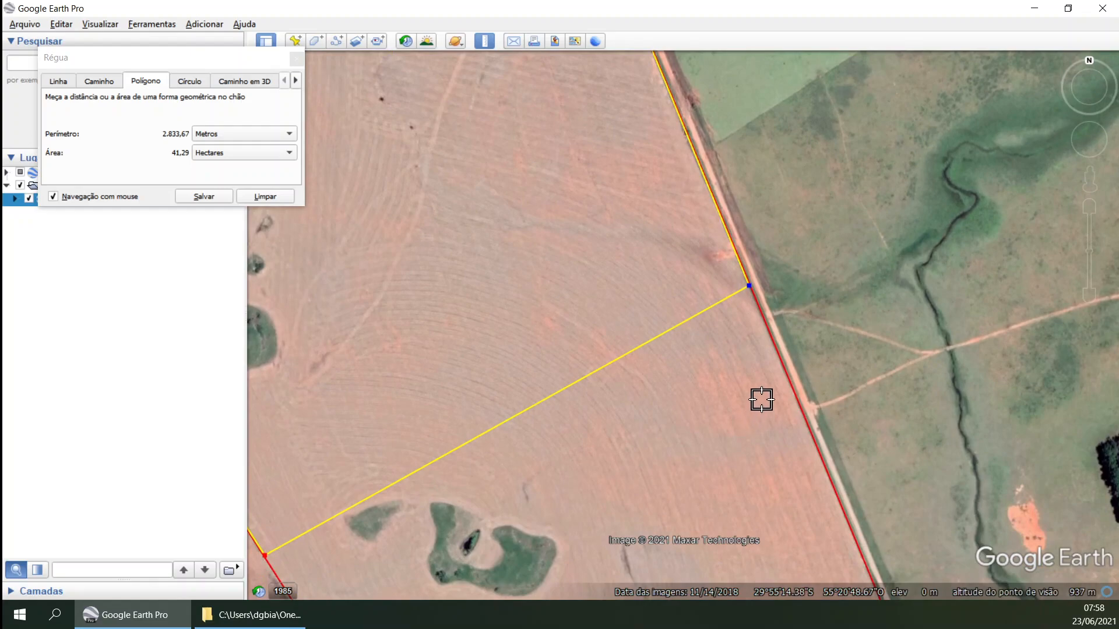
pyautogui.scroll(3, 753, 321)
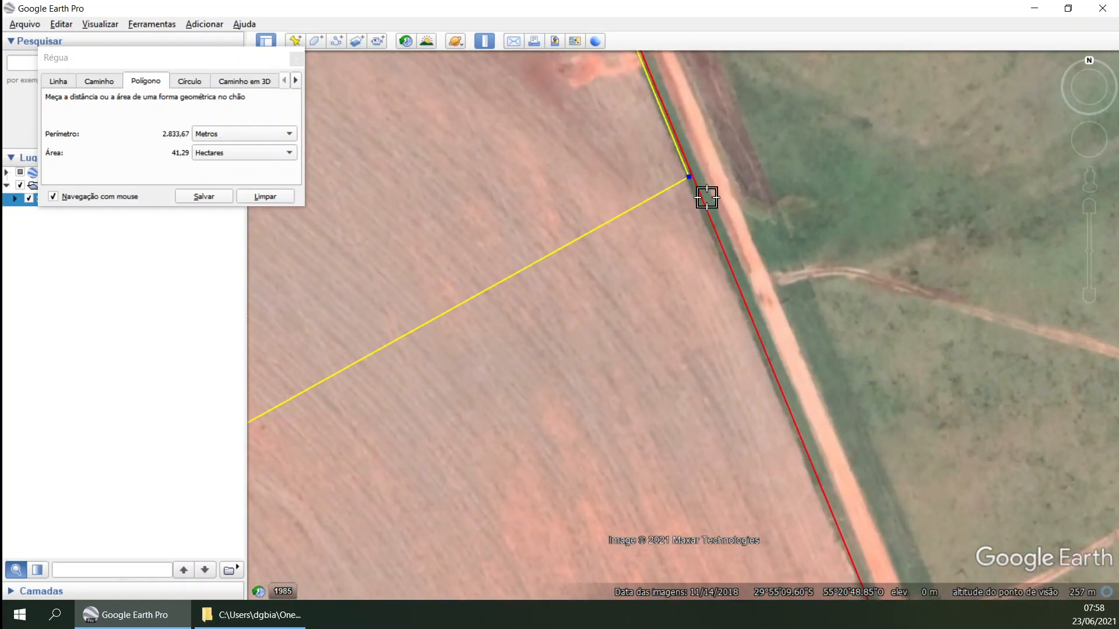
pyautogui.moveTo(688, 186); pyautogui.dragTo(705, 218)
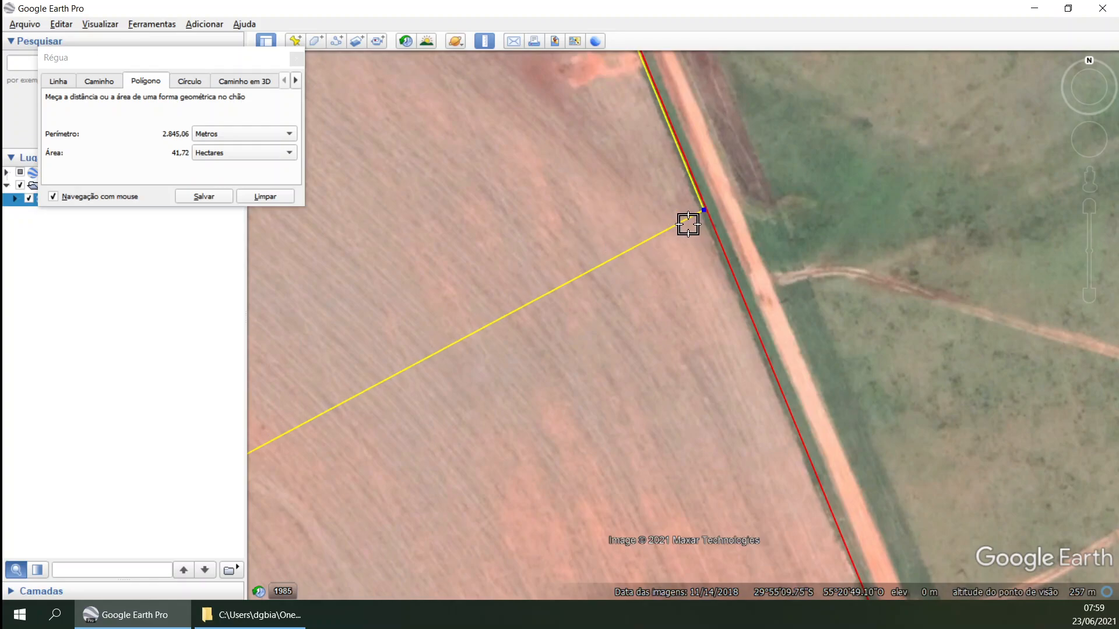
pyautogui.scroll(-1, 691, 220)
pyautogui.scroll(-5, 690, 219)
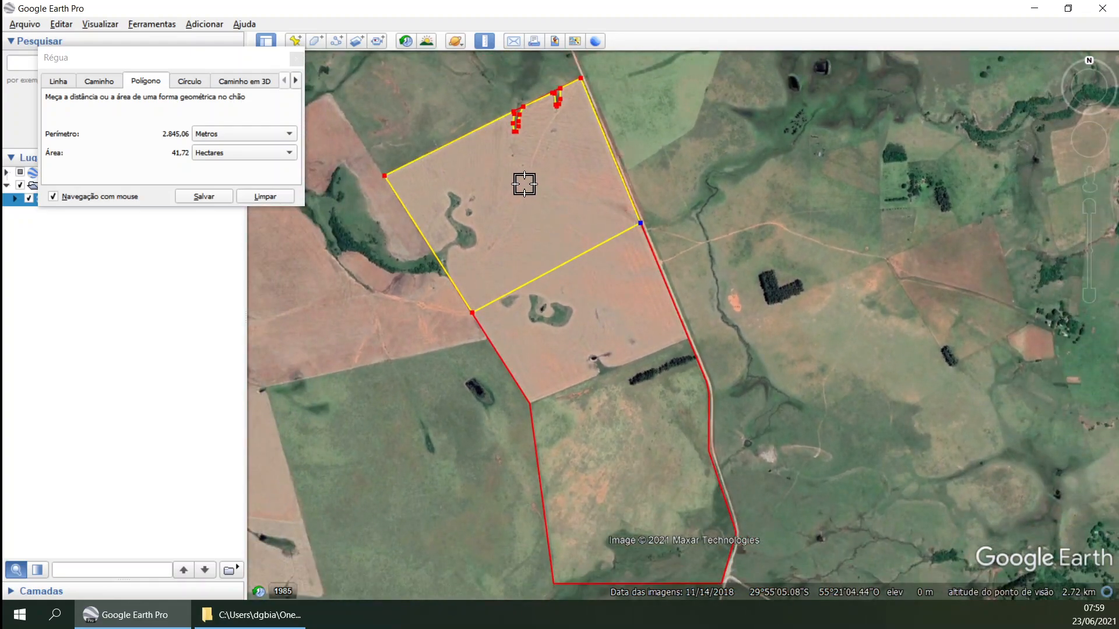
pyautogui.moveTo(524, 184); pyautogui.dragTo(551, 294)
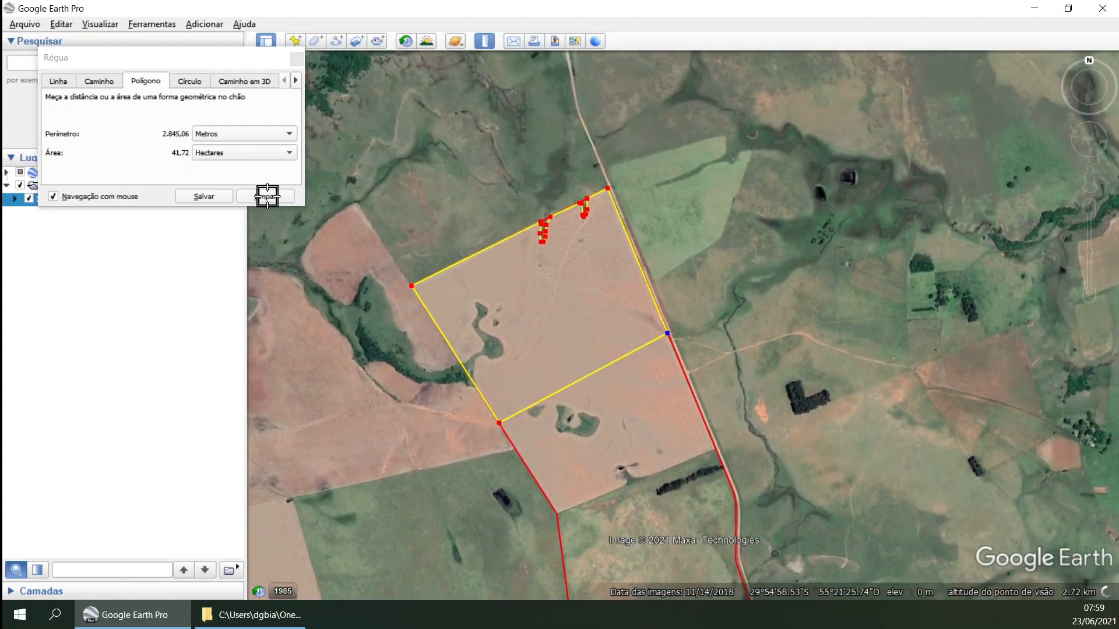
# Step: Save the measured polygon with the name "Área cultivada beneficiada da operação"
pyautogui.click(202, 198)
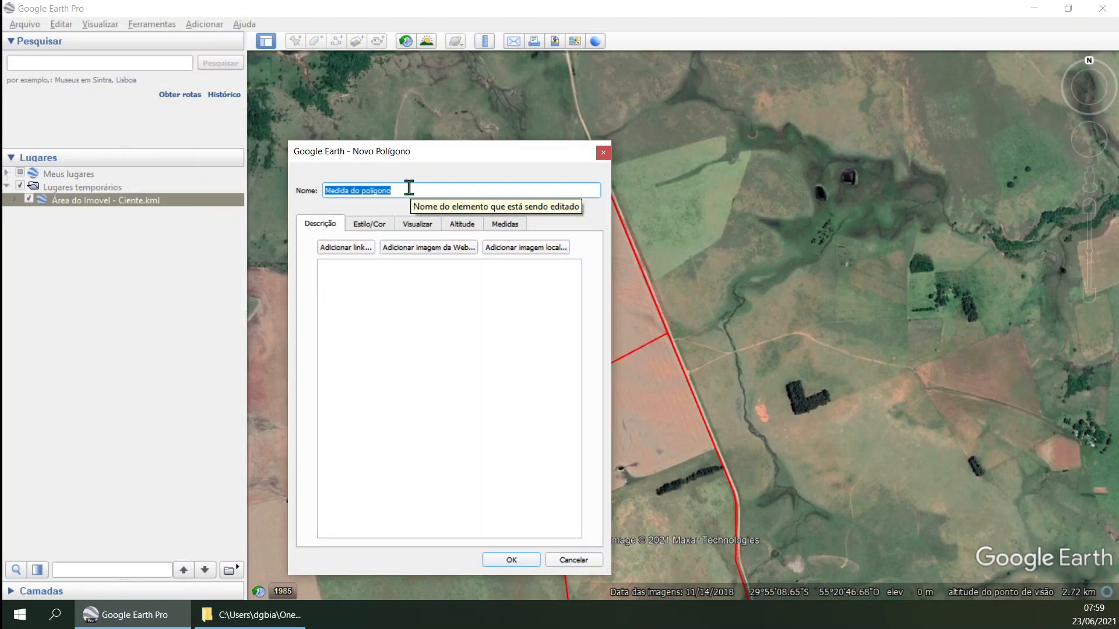
pyautogui.write('Área cultivada beneficiad')
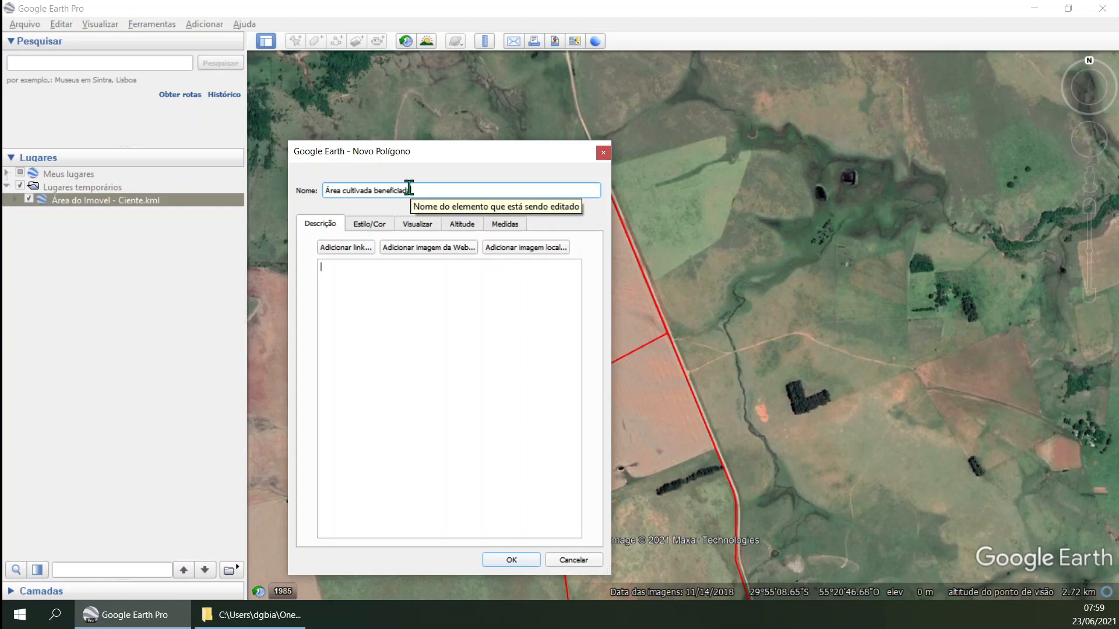
pyautogui.write('ão')
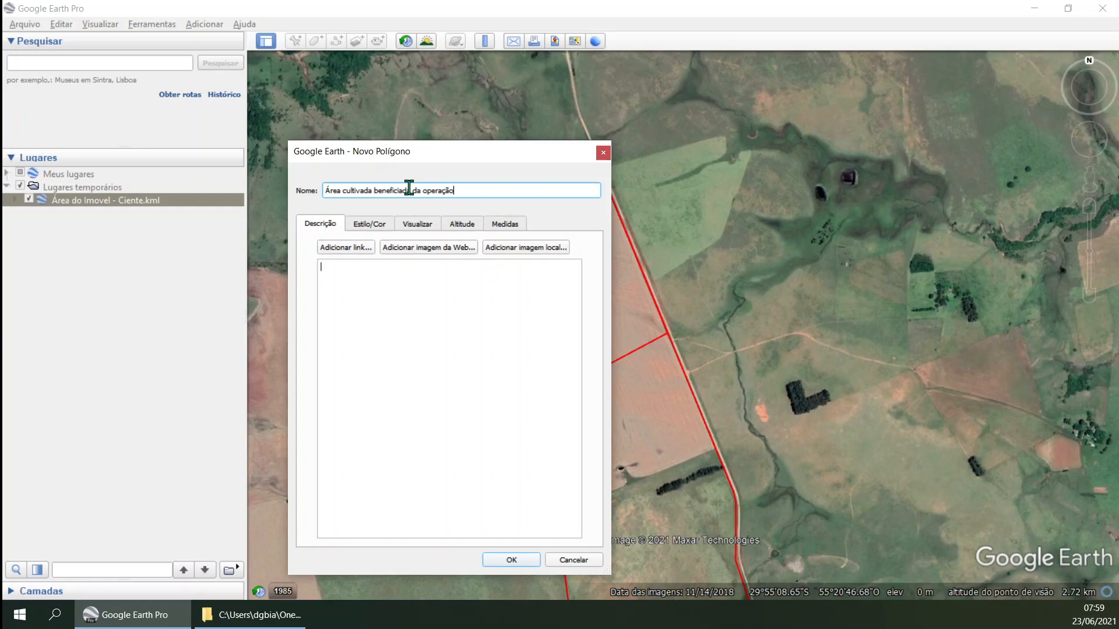
pyautogui.click(508, 564)
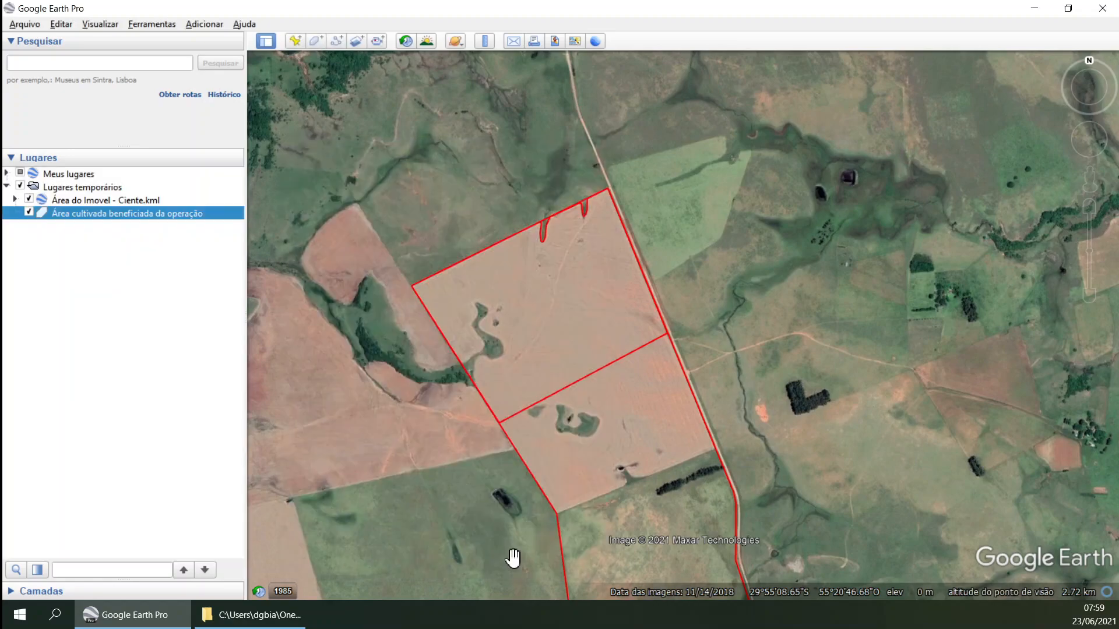
# Step: Examine the green vegetation strip that enters the cultivated area from the western boundary and how it connects to the outline
pyautogui.moveTo(524, 430); pyautogui.dragTo(625, 398)
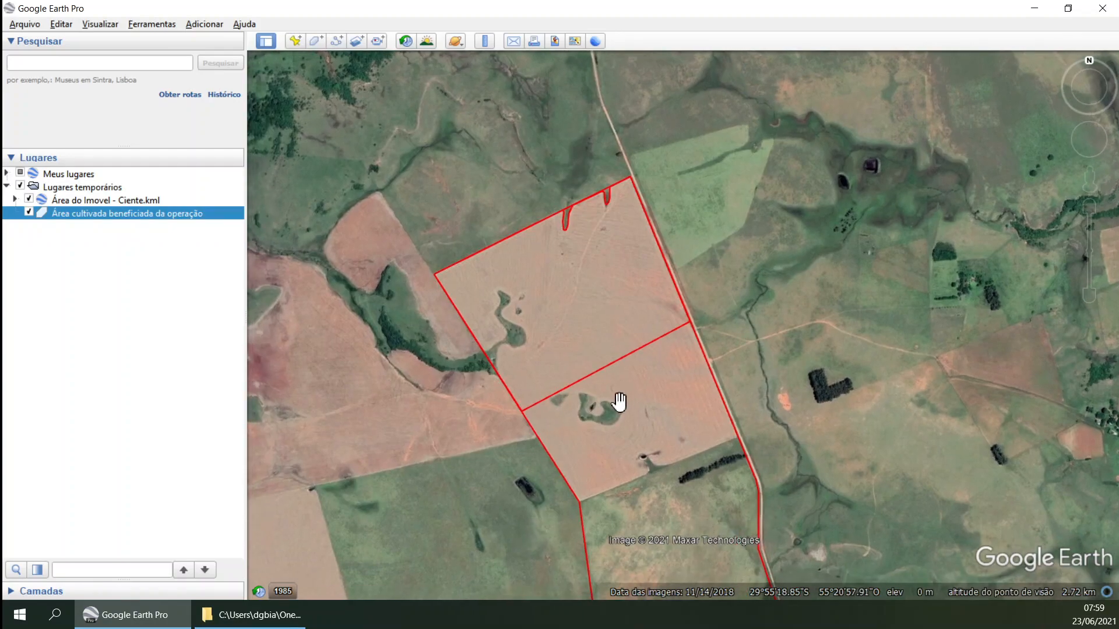
pyautogui.scroll(4, 623, 400)
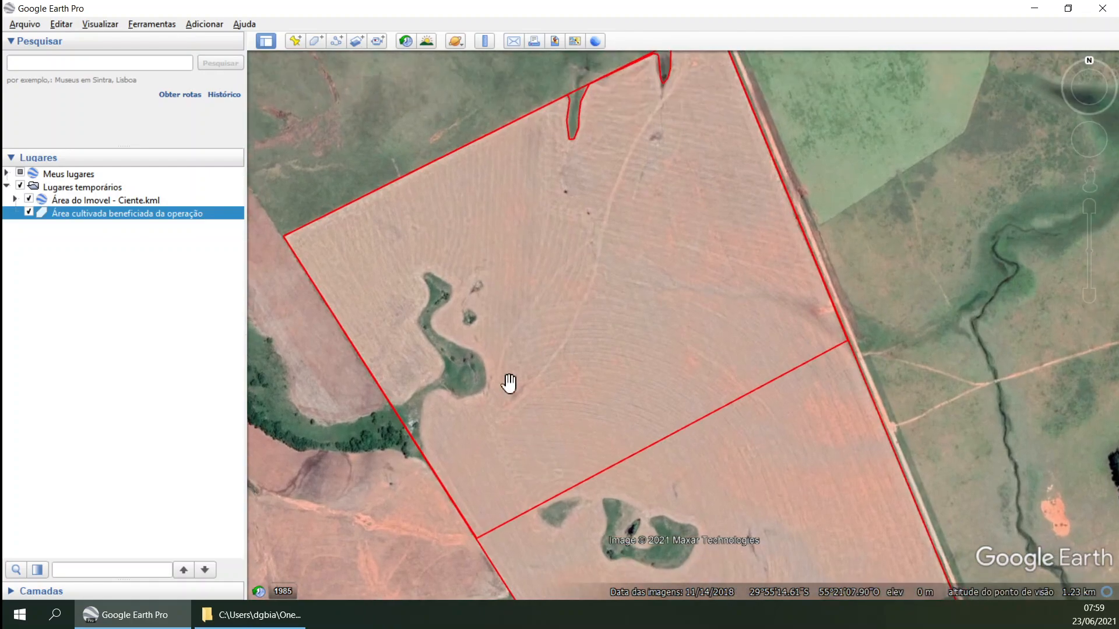
pyautogui.moveTo(509, 382); pyautogui.dragTo(550, 330)
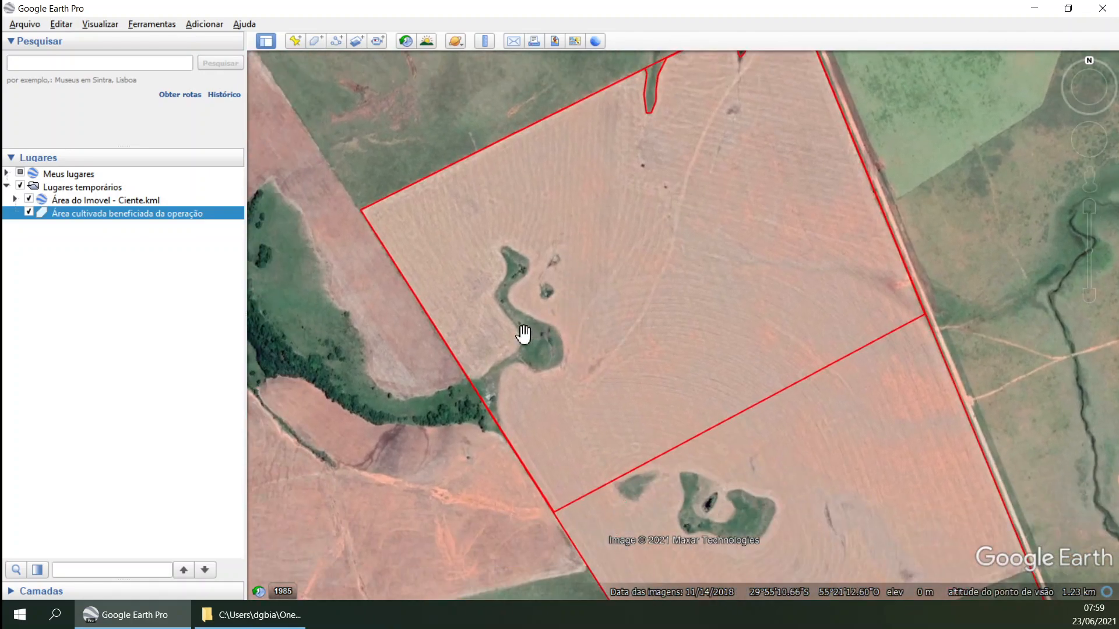
pyautogui.scroll(2, 524, 332)
pyautogui.scroll(2, 478, 415)
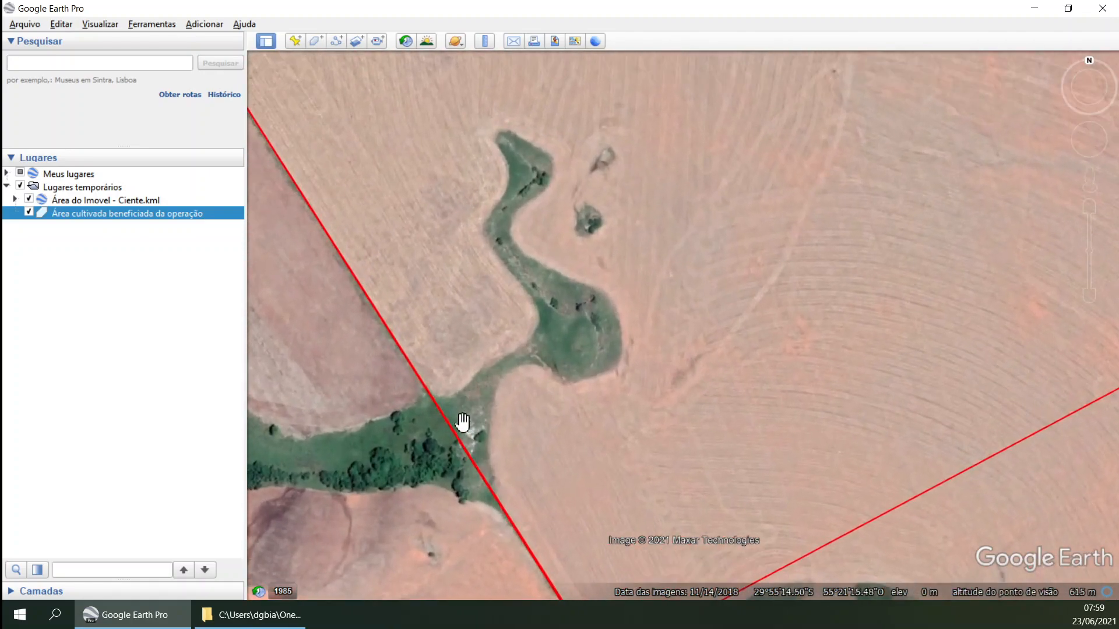
pyautogui.moveTo(543, 249); pyautogui.dragTo(546, 318)
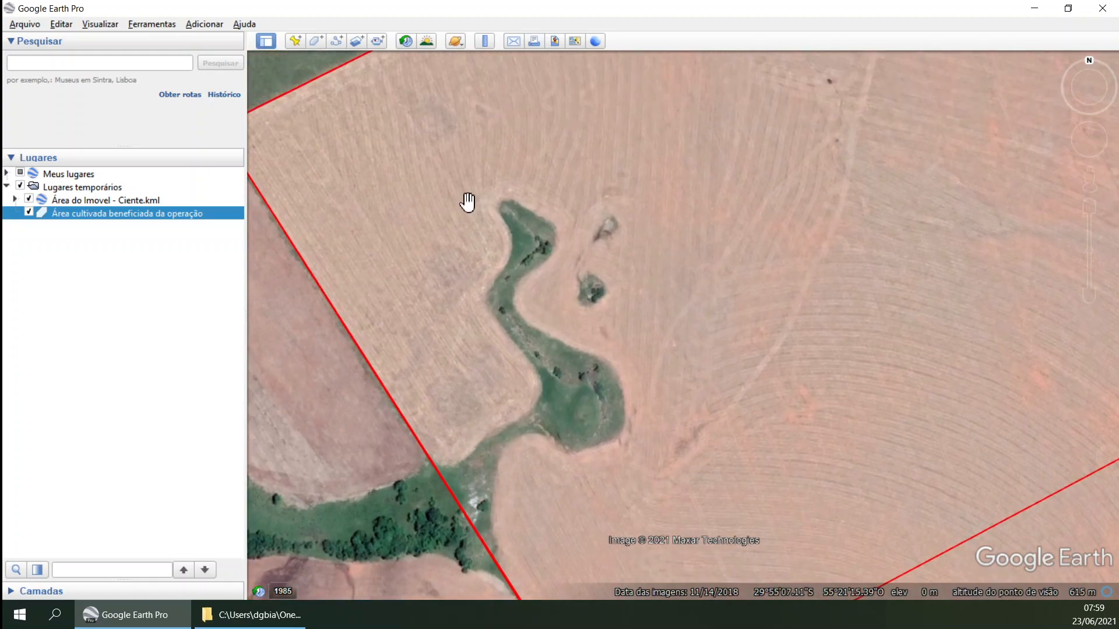
pyautogui.scroll(-2, 583, 397)
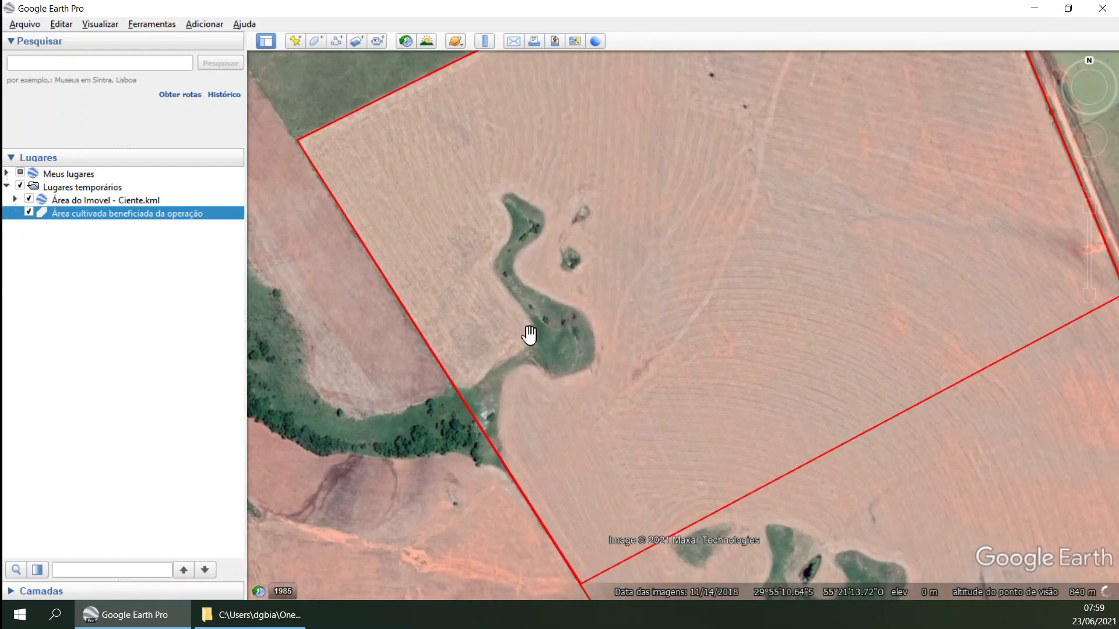
pyautogui.scroll(2, 513, 380)
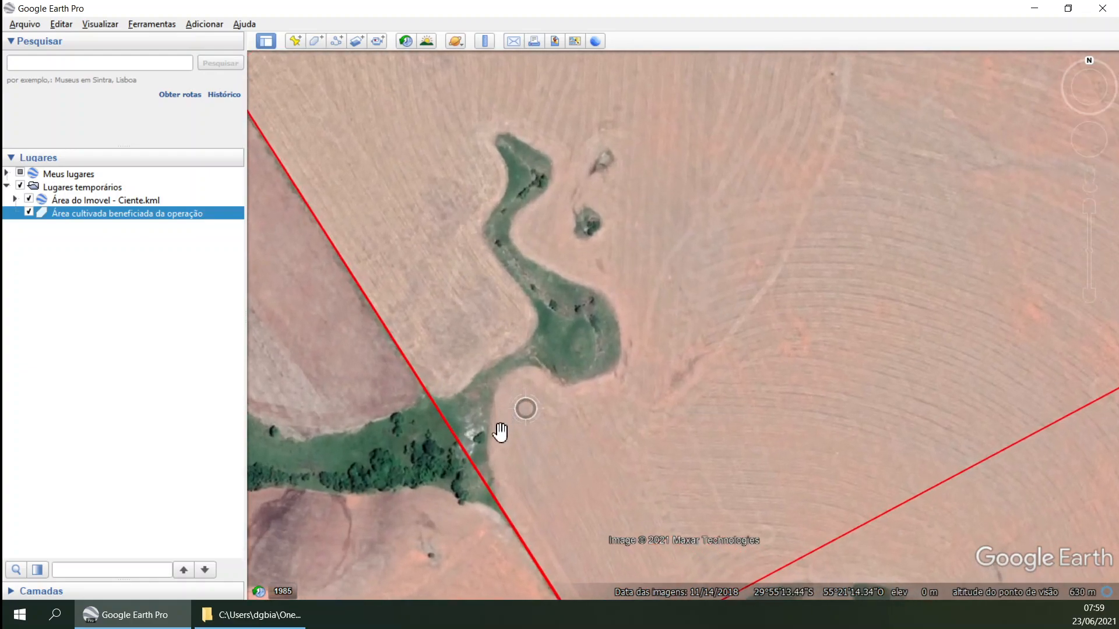
pyautogui.scroll(-2, 516, 494)
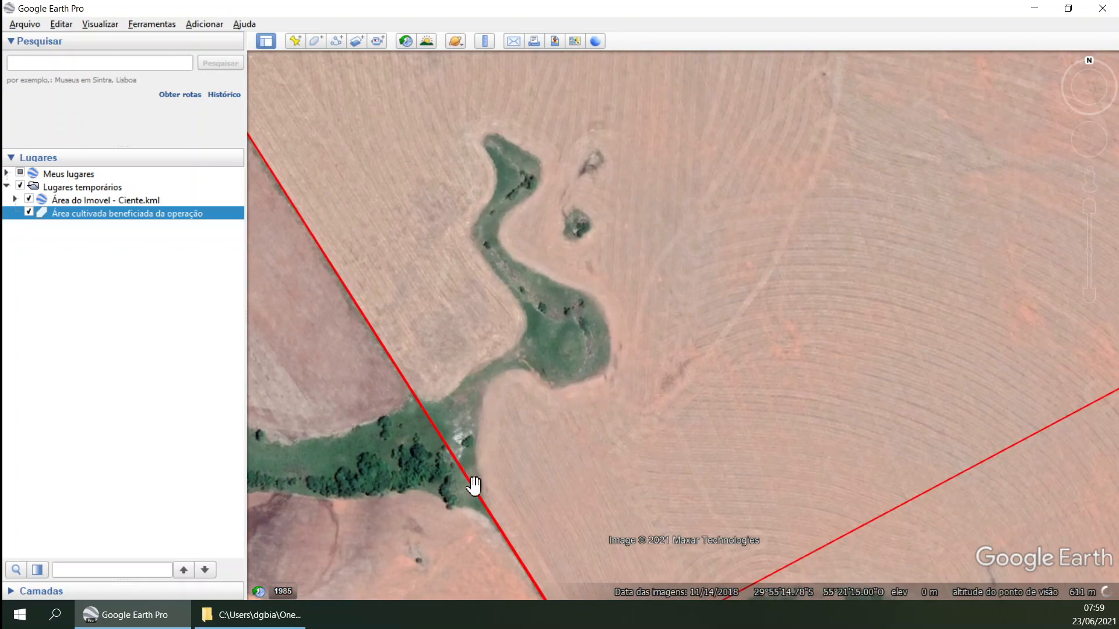
pyautogui.moveTo(500, 420); pyautogui.dragTo(472, 462)
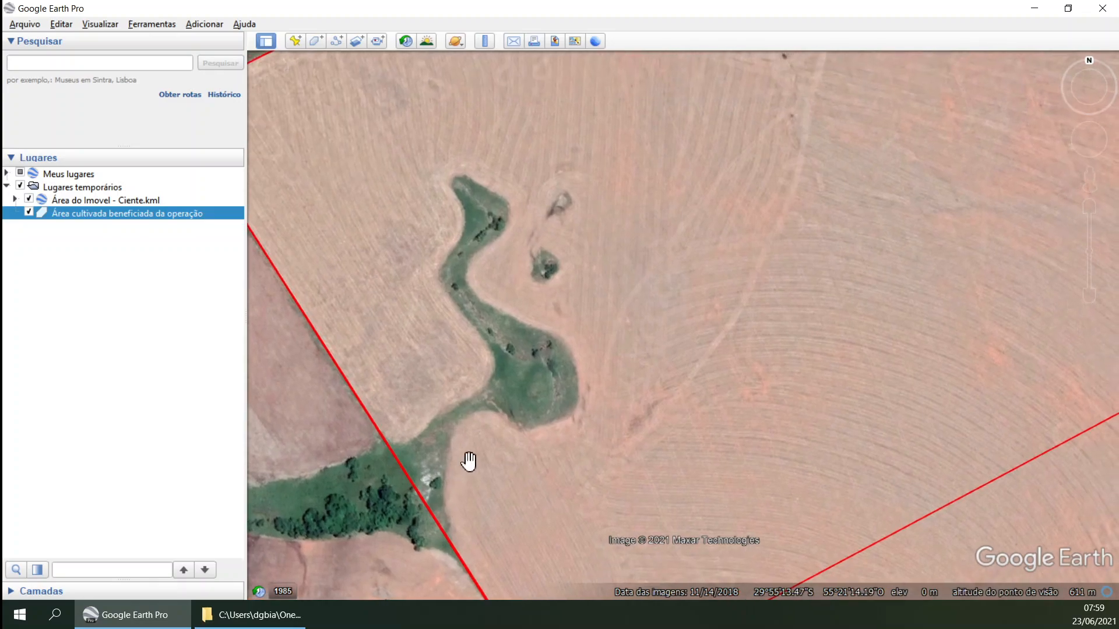
pyautogui.scroll(-2, 483, 447)
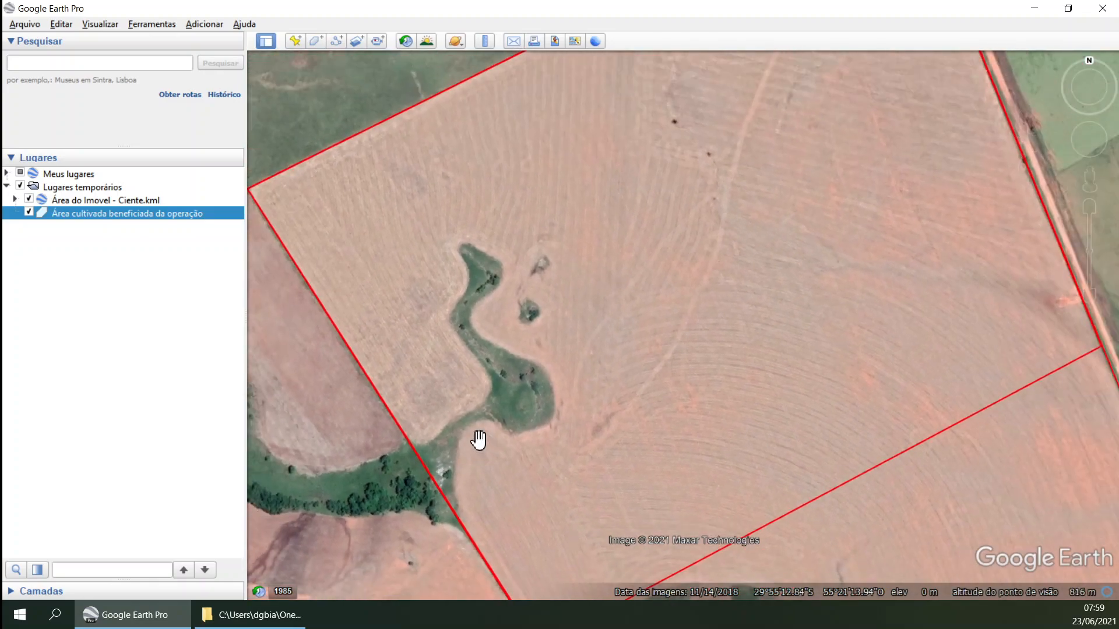
pyautogui.scroll(-2, 477, 421)
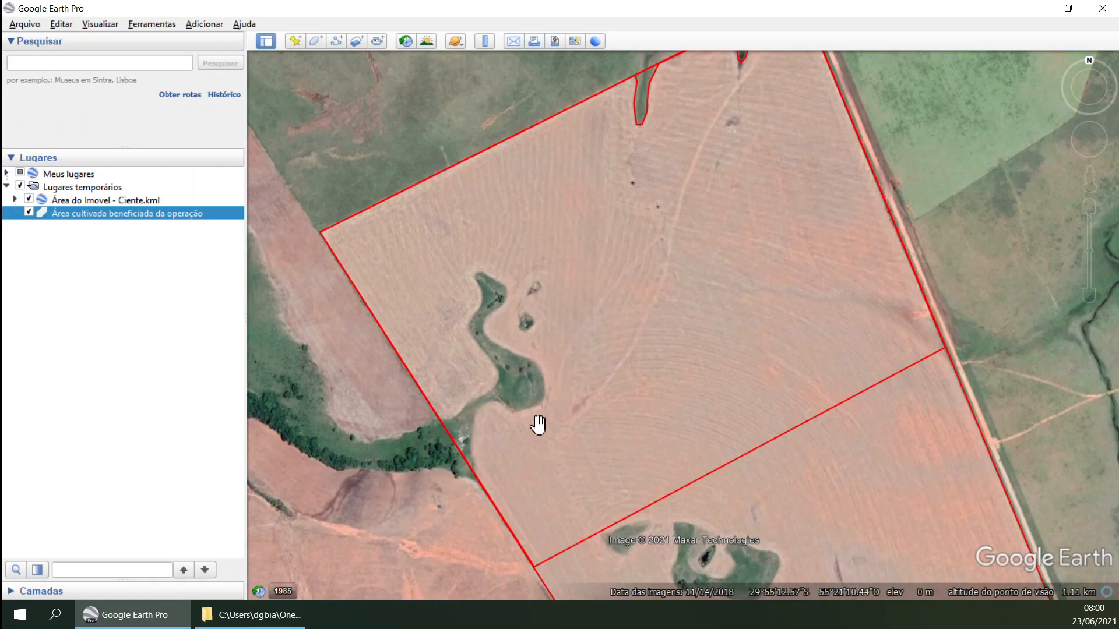
pyautogui.scroll(3, 494, 438)
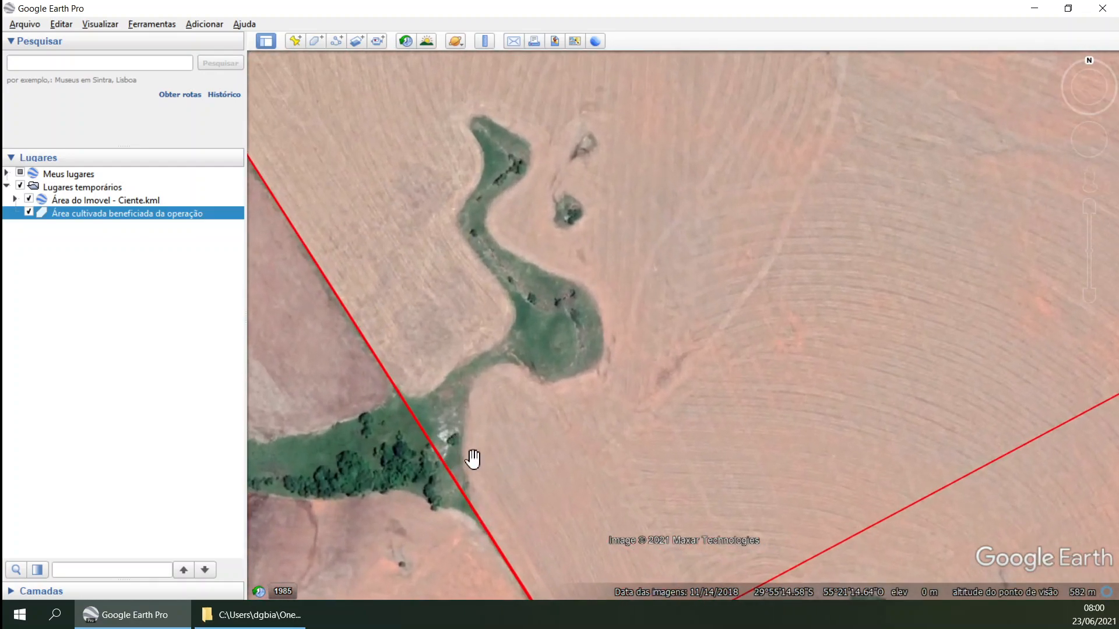
pyautogui.moveTo(472, 459); pyautogui.dragTo(480, 494)
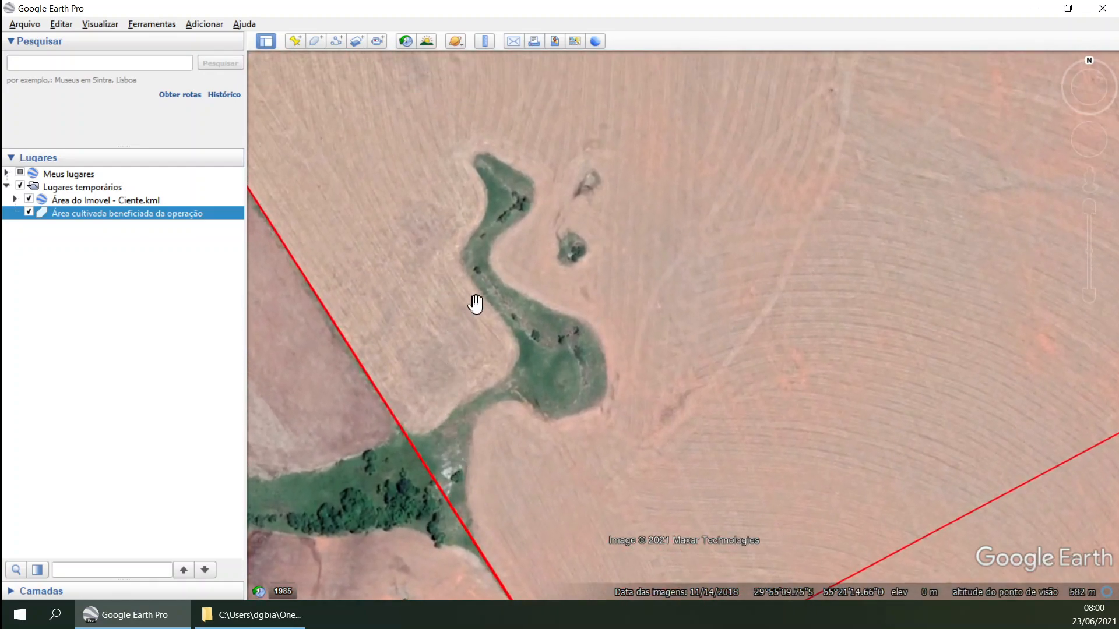
# Step: Start a new ruler polygon at the western boundary and trace the vegetation's upper edge northeast to the wide green patch
pyautogui.click(484, 41)
pyautogui.scroll(3, 442, 454)
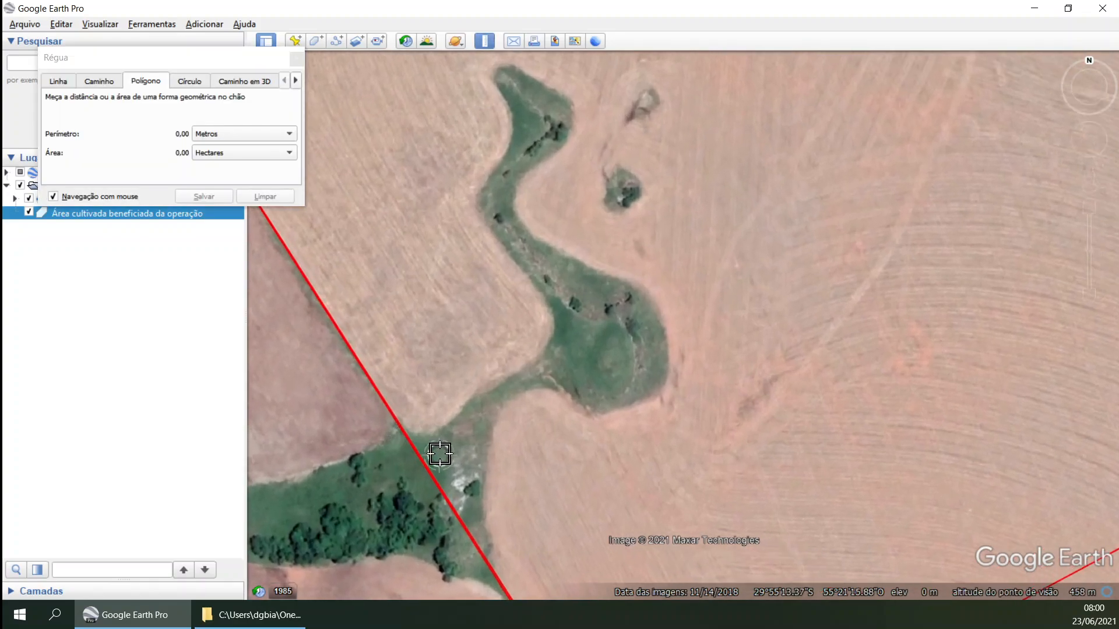
pyautogui.scroll(3, 441, 454)
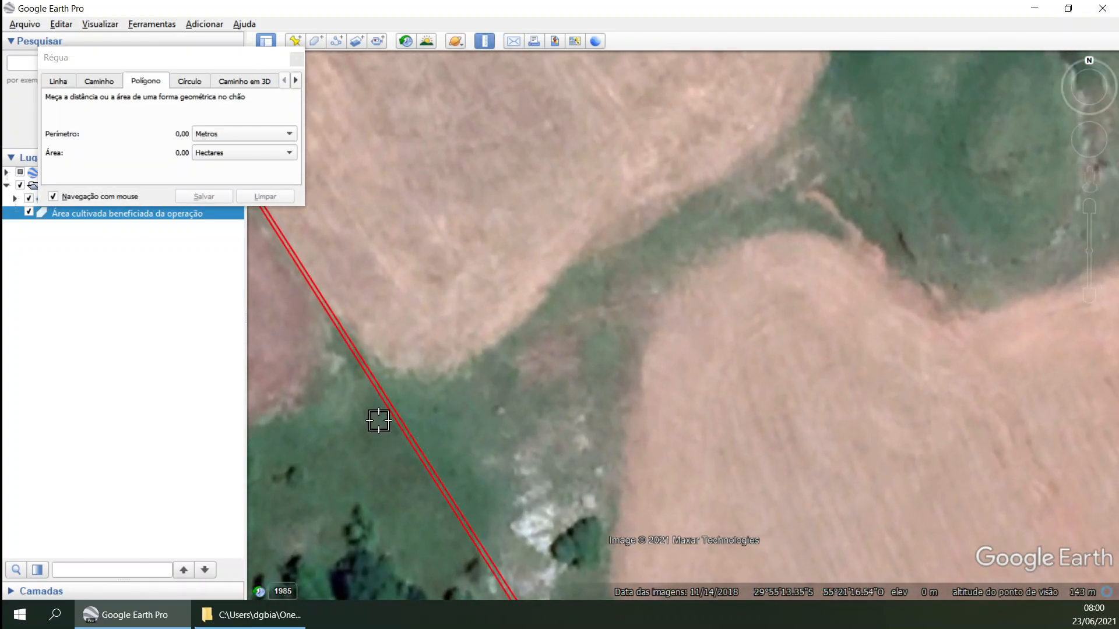
pyautogui.click(376, 364)
pyautogui.click(447, 373)
pyautogui.click(574, 262)
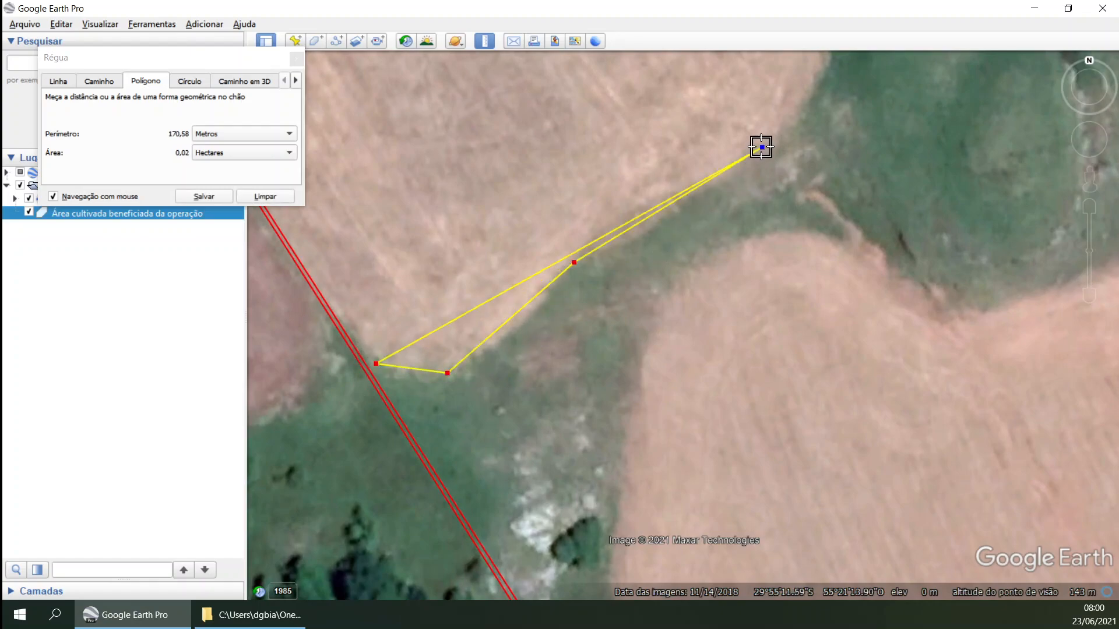
pyautogui.press('Up')
pyautogui.press('Right')
pyautogui.click(757, 244)
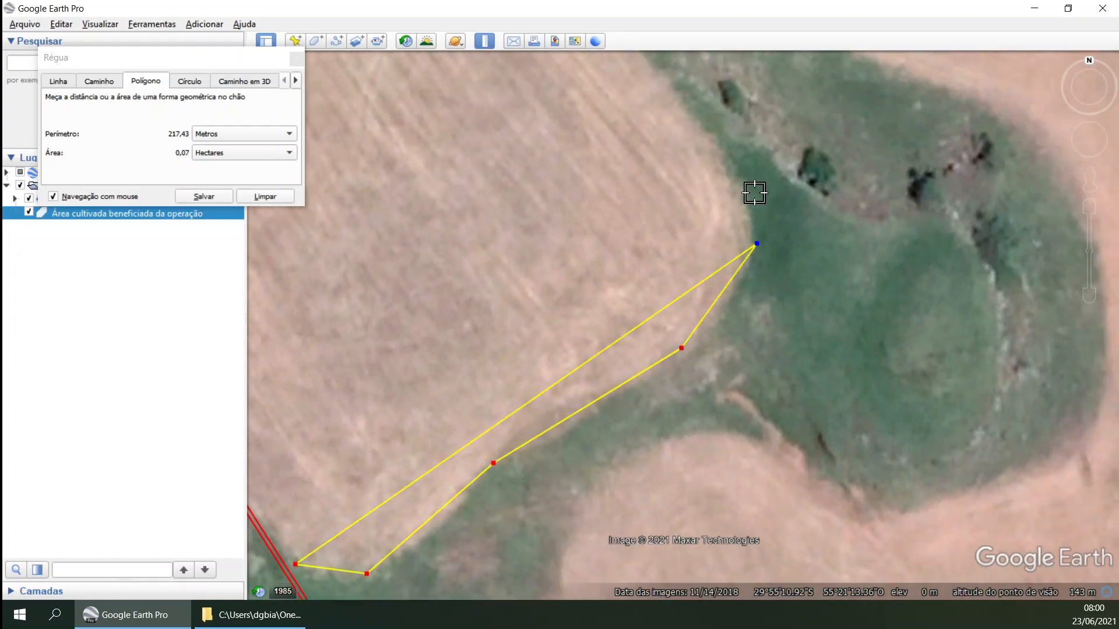
# Step: Continue the polygon northwest along the vegetation's western edge, from the wide green patch up to the narrow neck
pyautogui.press('Up')
pyautogui.press('Left')
pyautogui.click(766, 272)
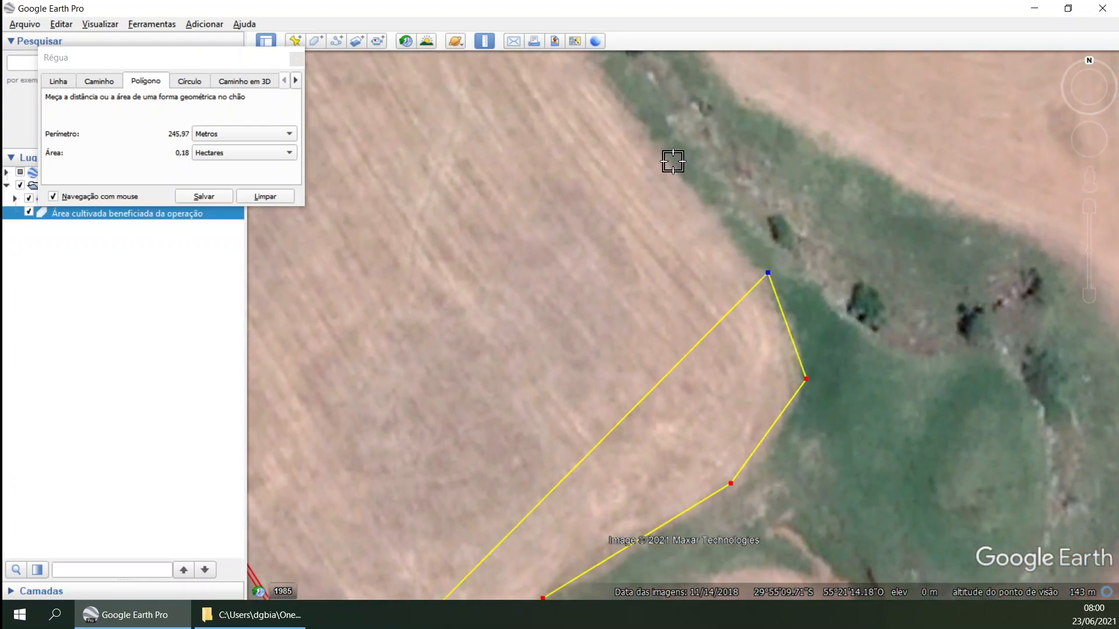
pyautogui.click(658, 150)
pyautogui.press('Up')
pyautogui.press('Left')
pyautogui.click(637, 181)
pyautogui.click(616, 125)
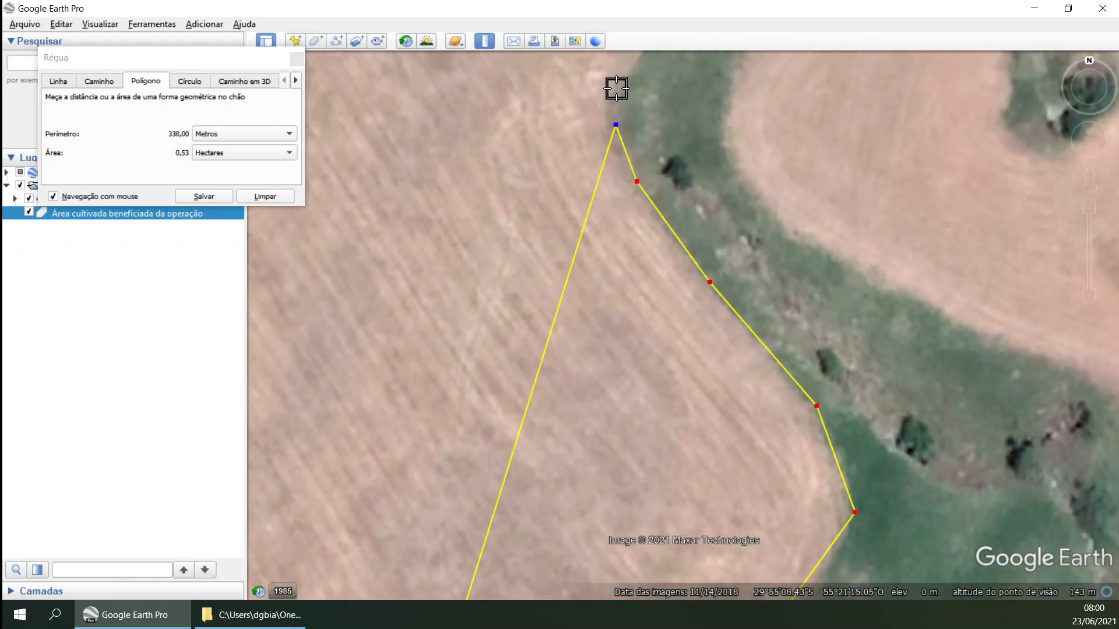
# Step: Trace the western edge around the bend of the narrow neck and up toward the vegetation's northern tip
pyautogui.click(618, 86)
pyautogui.press('Up')
pyautogui.press('Right')
pyautogui.click(622, 129)
pyautogui.click(649, 77)
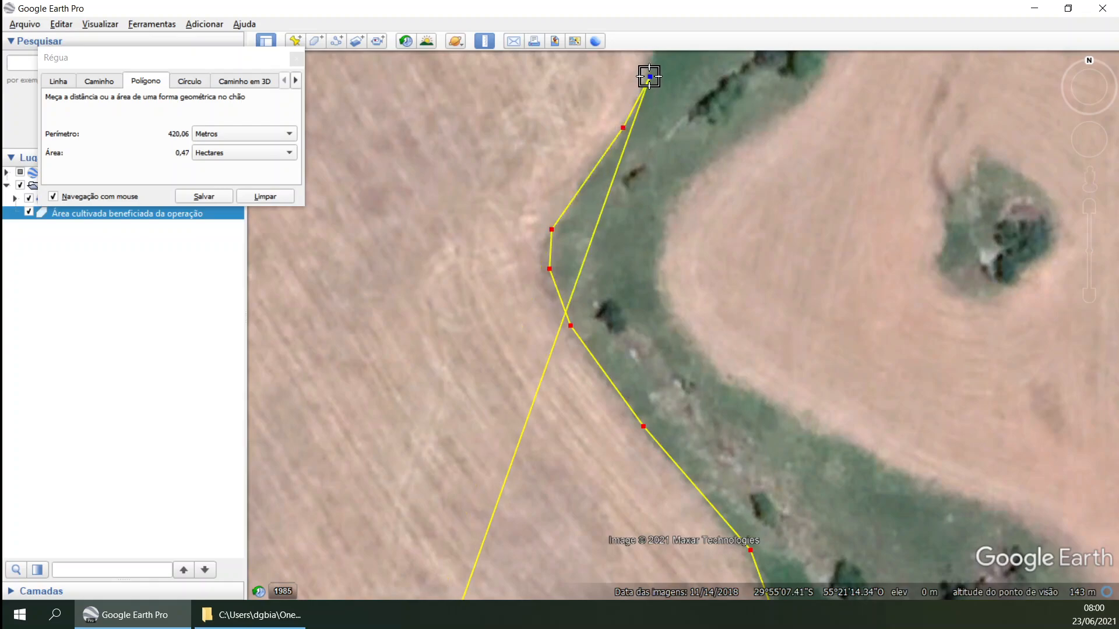
pyautogui.press('Up')
pyautogui.click(655, 164)
pyautogui.press('Up')
pyautogui.press('Left')
pyautogui.click(666, 153)
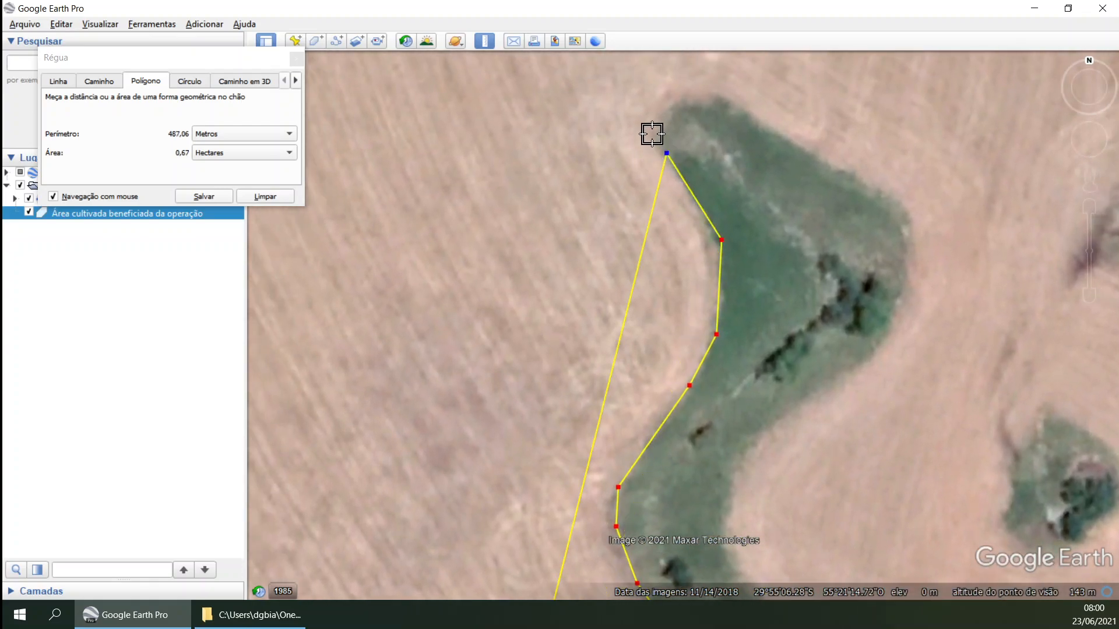
# Step: Trace the polygon around the vegetation's northern tip and back down its eastern side past the dark trees
pyautogui.click(661, 99)
pyautogui.click(722, 95)
pyautogui.click(833, 158)
pyautogui.click(906, 210)
pyautogui.click(907, 288)
pyautogui.click(879, 347)
pyautogui.click(769, 422)
# Step: Trace the inner curve along the eastern edge of the narrow neck, heading southeast toward the wide green patch
pyautogui.press('Down')
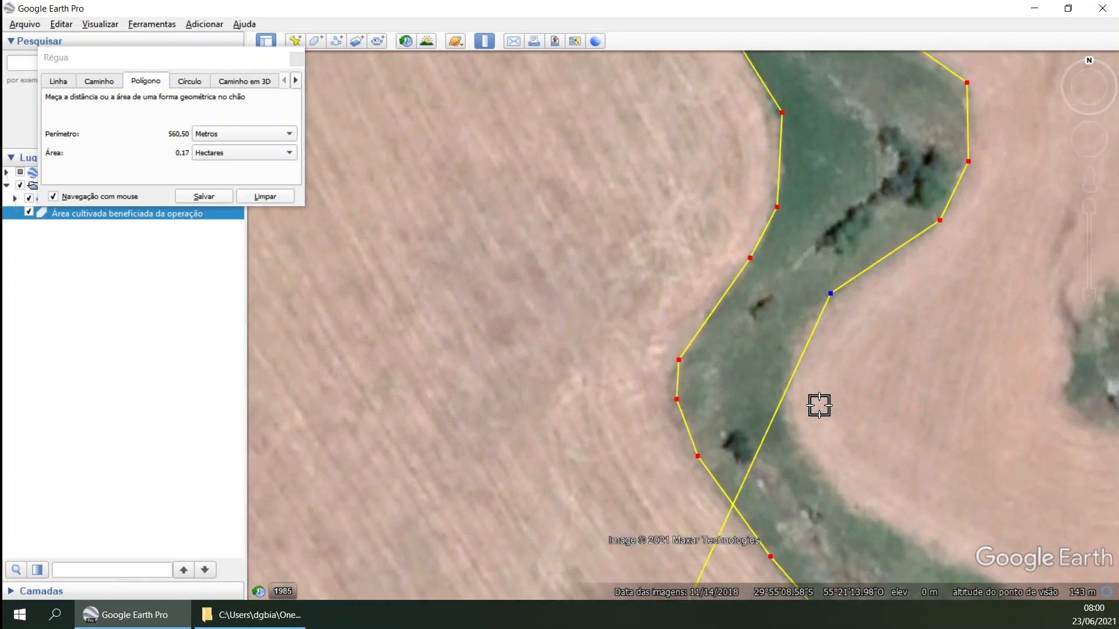
pyautogui.click(692, 211)
pyautogui.click(709, 297)
pyautogui.click(758, 359)
pyautogui.press('Down')
pyautogui.press('Right')
pyautogui.click(741, 306)
pyautogui.click(822, 365)
# Step: Extend the polygon along the northeastern and eastern edges of the wide green patch
pyautogui.press('Right')
pyautogui.press('Up')
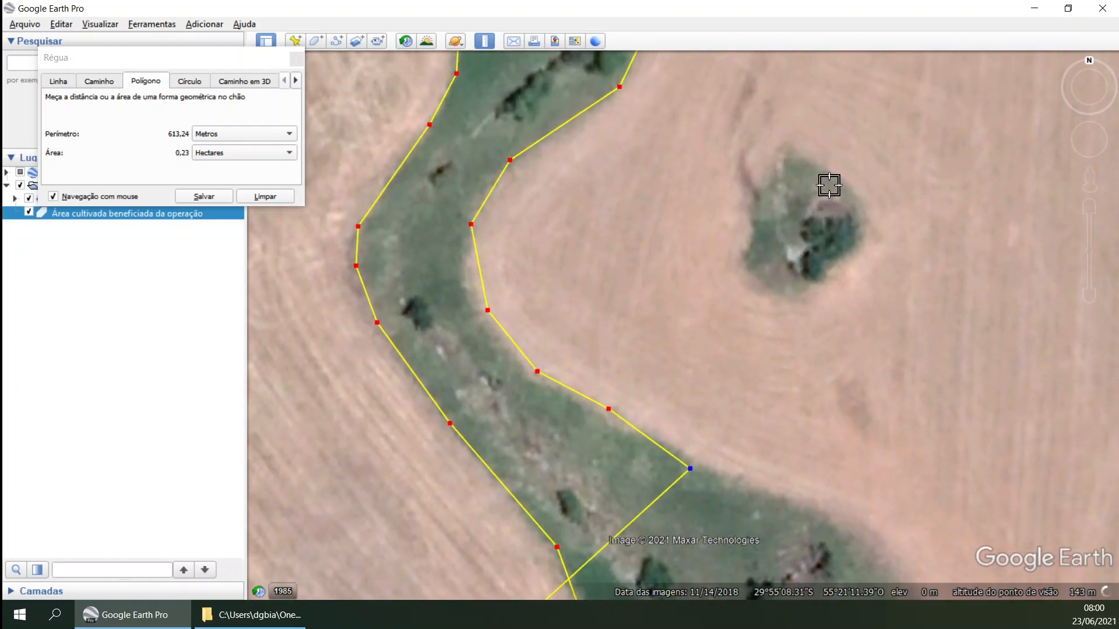
pyautogui.press('Down')
pyautogui.press('Right')
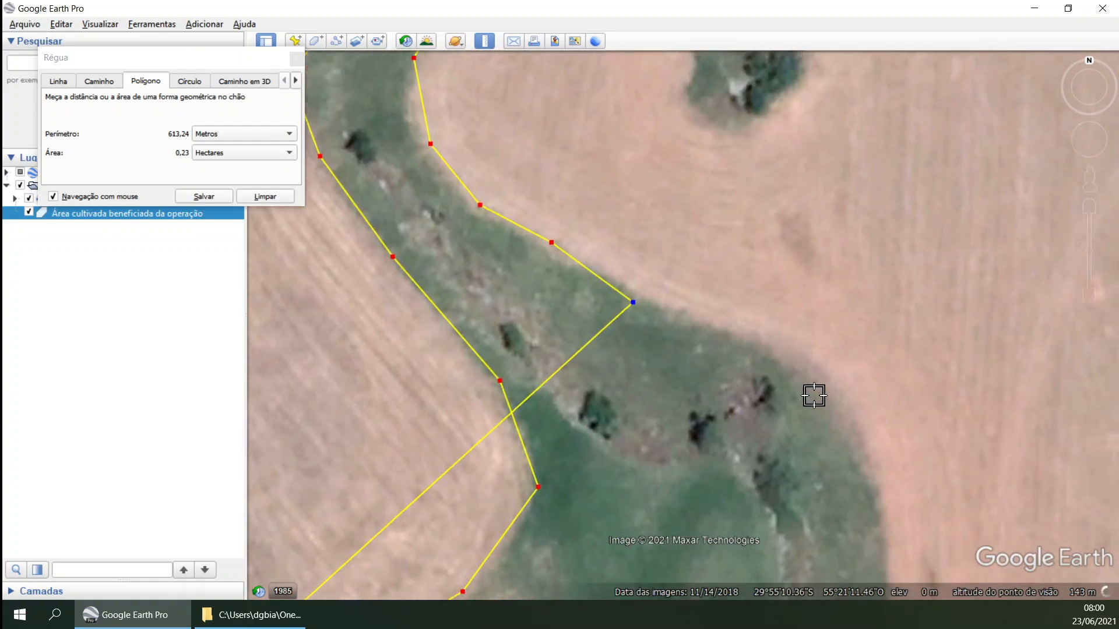
pyautogui.click(695, 254)
pyautogui.click(796, 342)
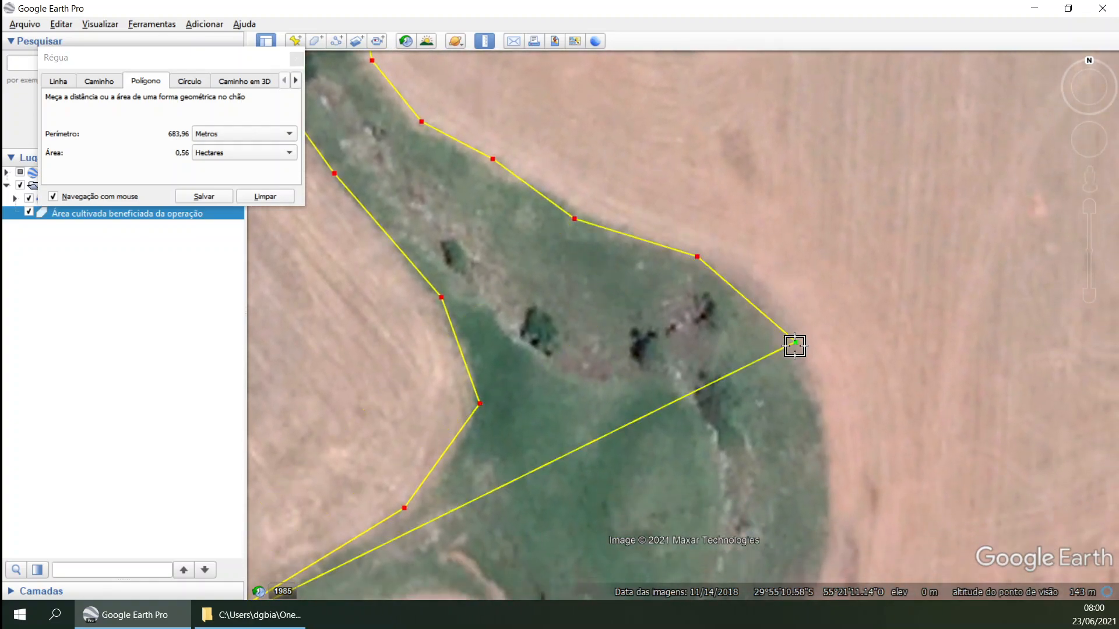
pyautogui.press('Down')
pyautogui.press('Down')
pyautogui.click(862, 292)
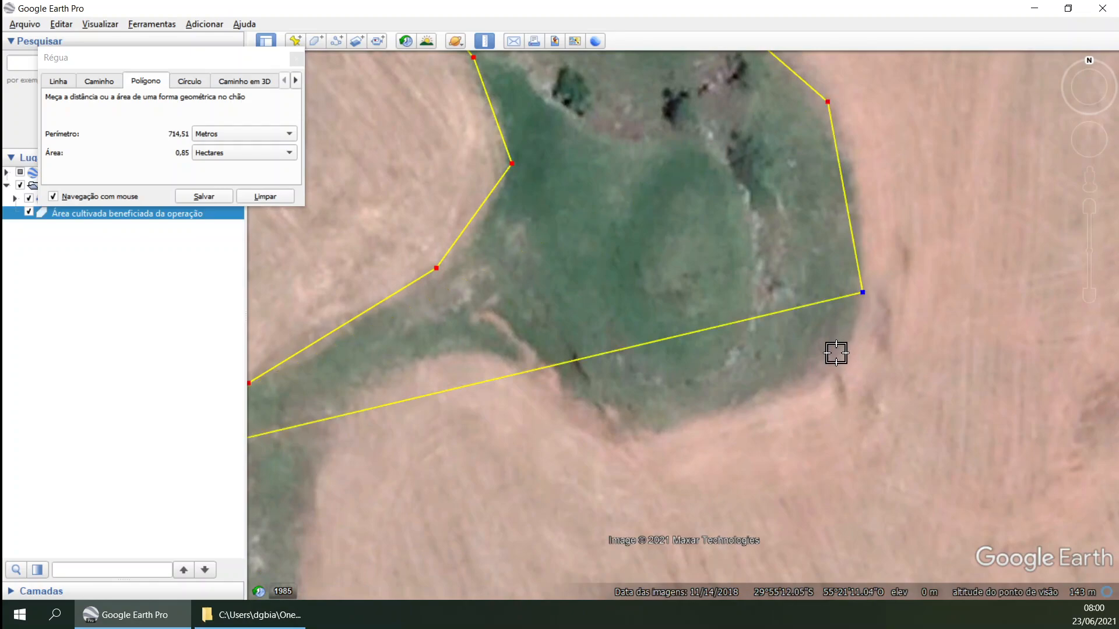
# Step: Trace the southern edge of the wide green patch westward to the strip leading back to the boundary
pyautogui.click(742, 406)
pyautogui.click(654, 440)
pyautogui.click(536, 376)
pyautogui.click(480, 352)
pyautogui.click(378, 376)
# Step: Trace the strip's eastern edge south to the western boundary and nudge the last vertex closer to the red outline
pyautogui.press('Down')
pyautogui.press('Left')
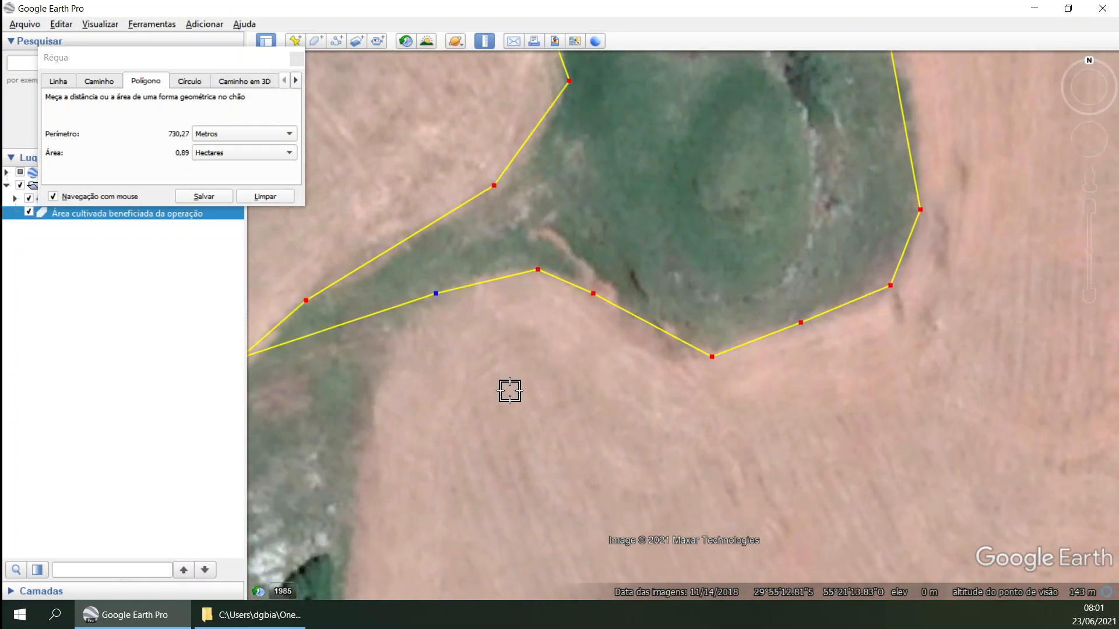
pyautogui.click(504, 155)
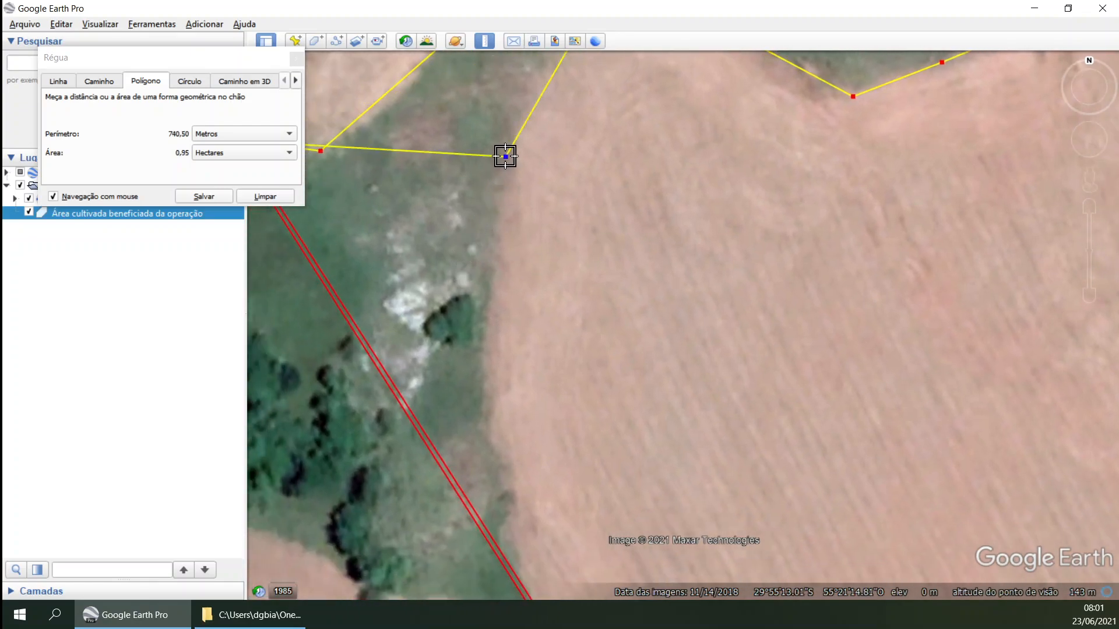
pyautogui.click(488, 344)
pyautogui.press('Down')
pyautogui.press('Left')
pyautogui.click(564, 420)
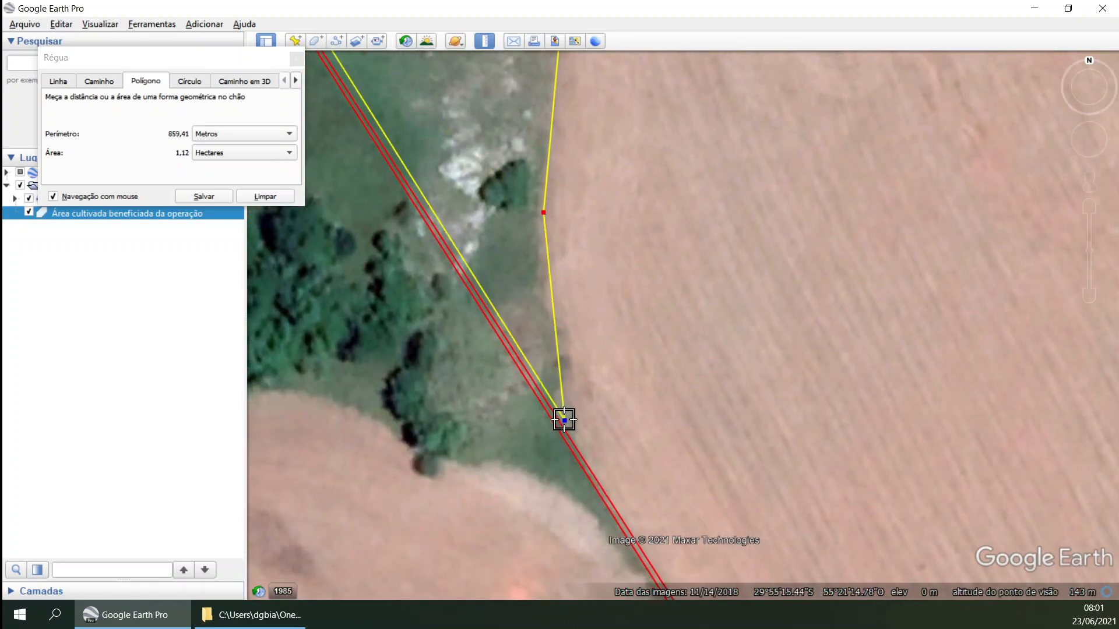
pyautogui.moveTo(565, 423); pyautogui.dragTo(567, 427)
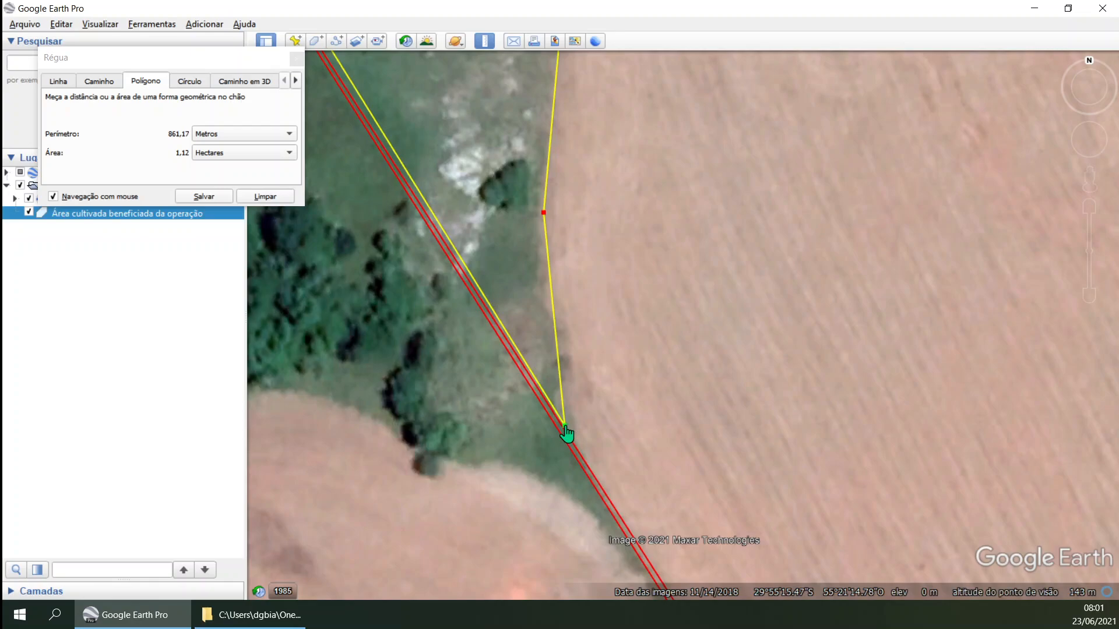
# Step: Move the uncultivated polygon's first vertex, at the strip's northern edge, onto the property's western boundary line
pyautogui.press('Up')
pyautogui.press('Left')
pyautogui.scroll(1, 412, 138)
pyautogui.scroll(1, 412, 138)
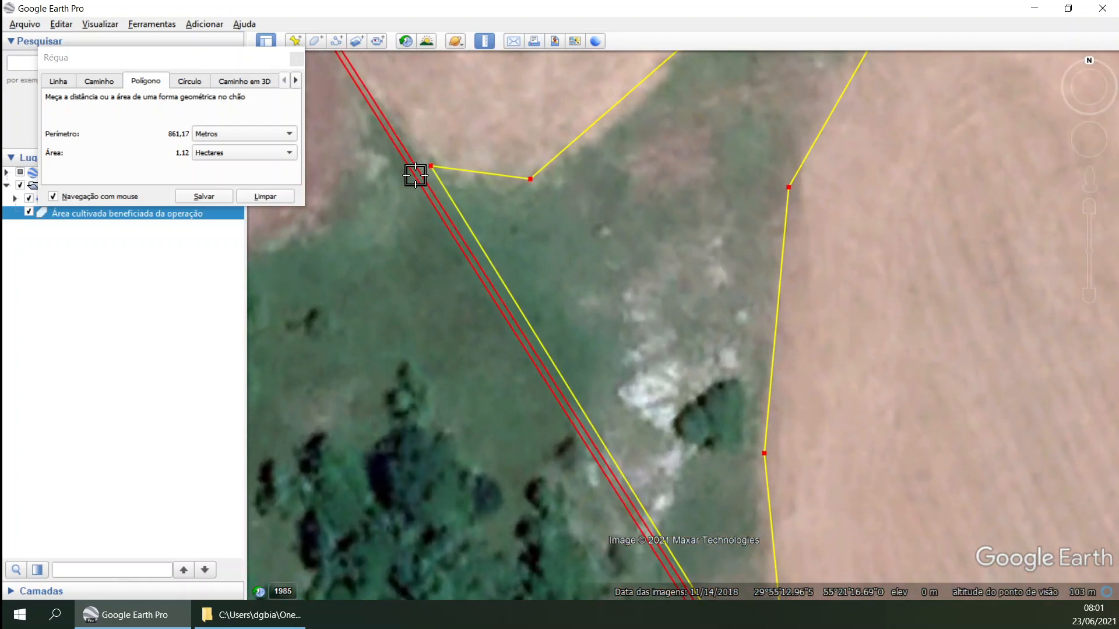
pyautogui.moveTo(429, 169); pyautogui.dragTo(419, 166)
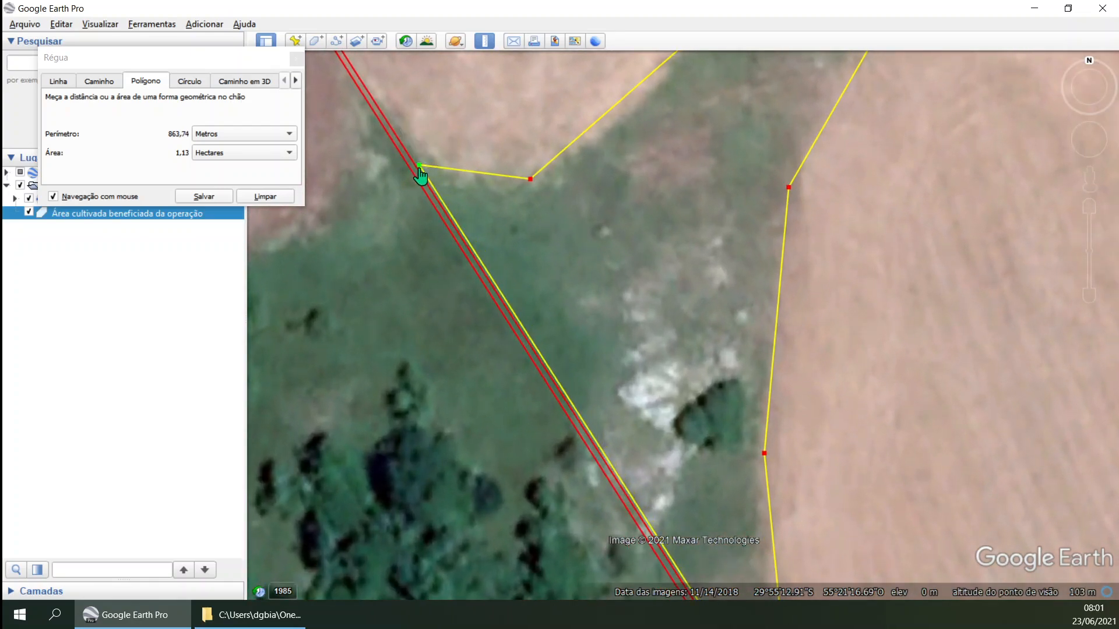
# Step: Save the traced vegetation polygon under the name "Área não cultivada"
pyautogui.scroll(-5, 475, 219)
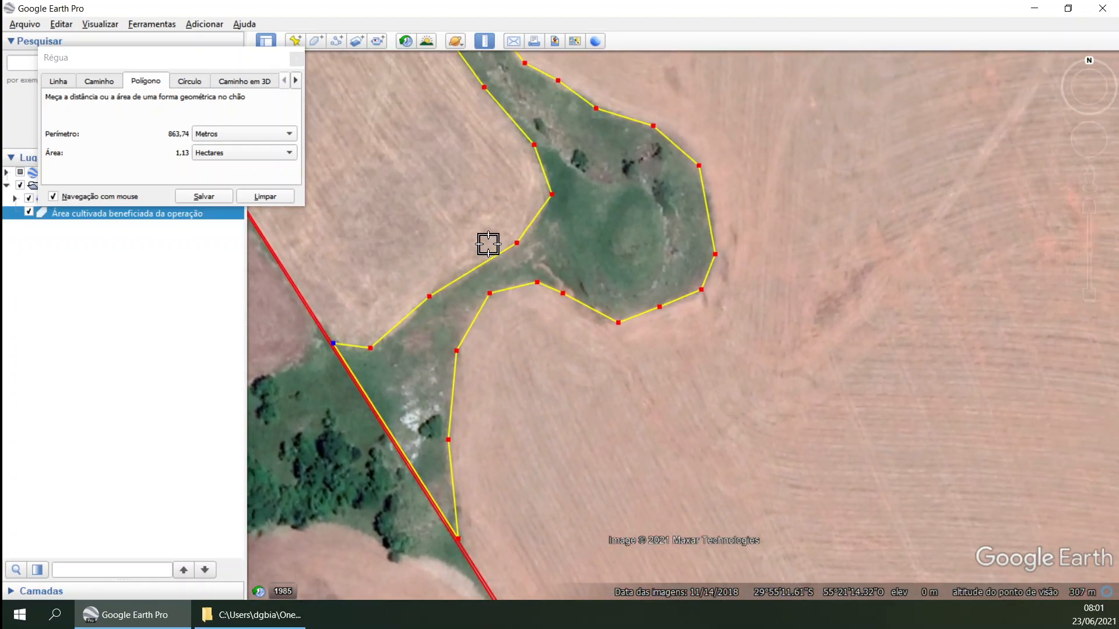
pyautogui.scroll(-1, 488, 244)
pyautogui.moveTo(488, 244); pyautogui.dragTo(555, 295)
pyautogui.moveTo(474, 119); pyautogui.dragTo(479, 246)
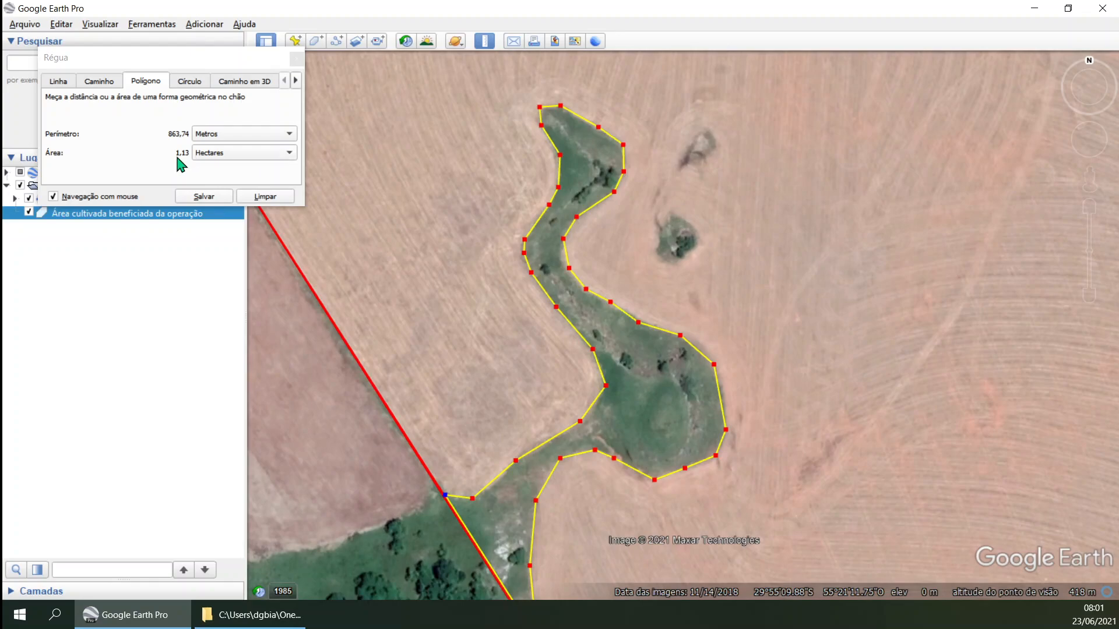
pyautogui.click(203, 197)
pyautogui.write('Área não cultiv')
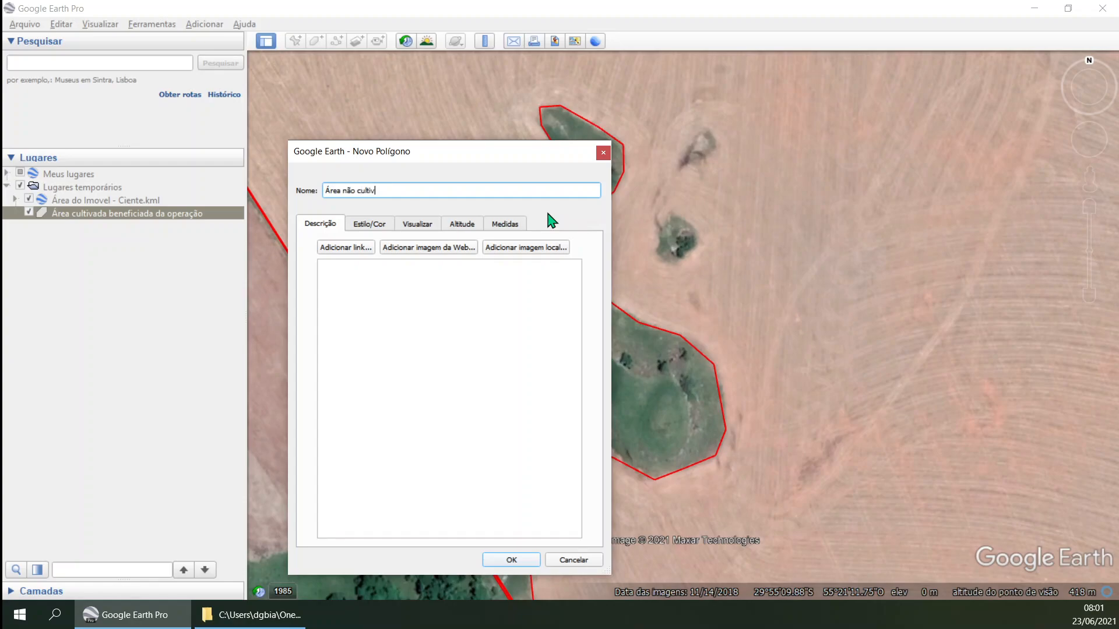
pyautogui.click(512, 559)
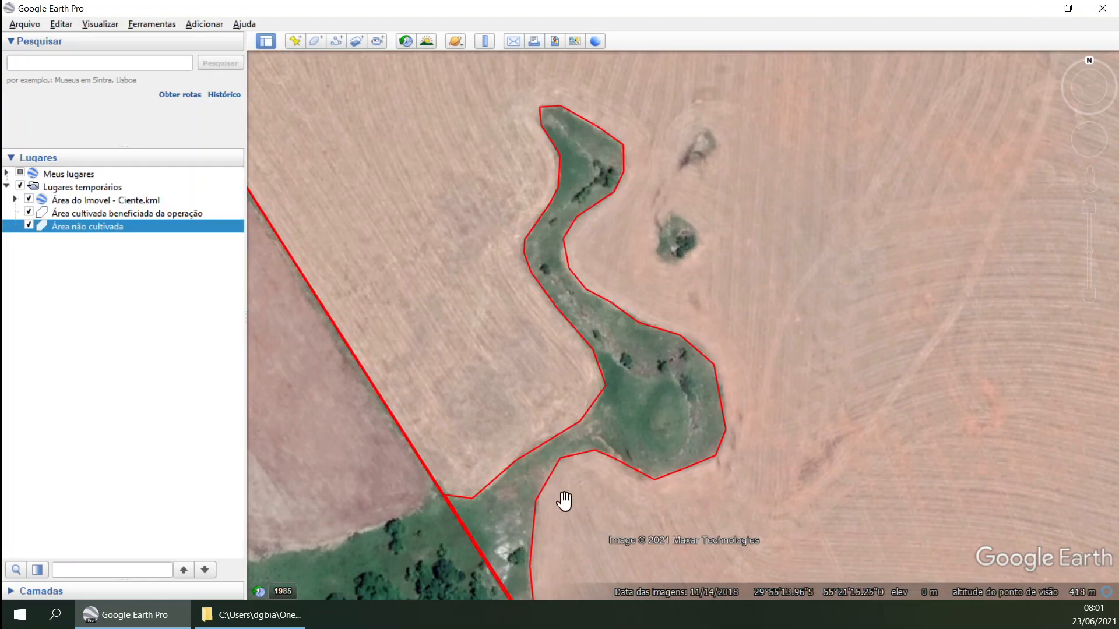
pyautogui.scroll(-3, 579, 395)
pyautogui.scroll(-2, 566, 412)
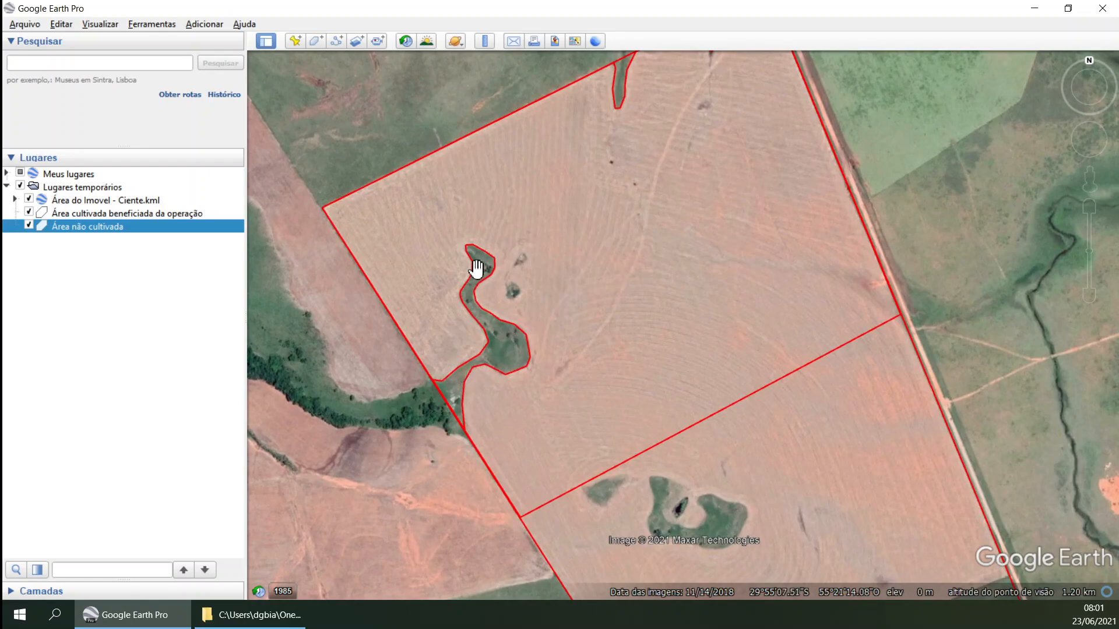
pyautogui.moveTo(499, 317); pyautogui.dragTo(488, 308)
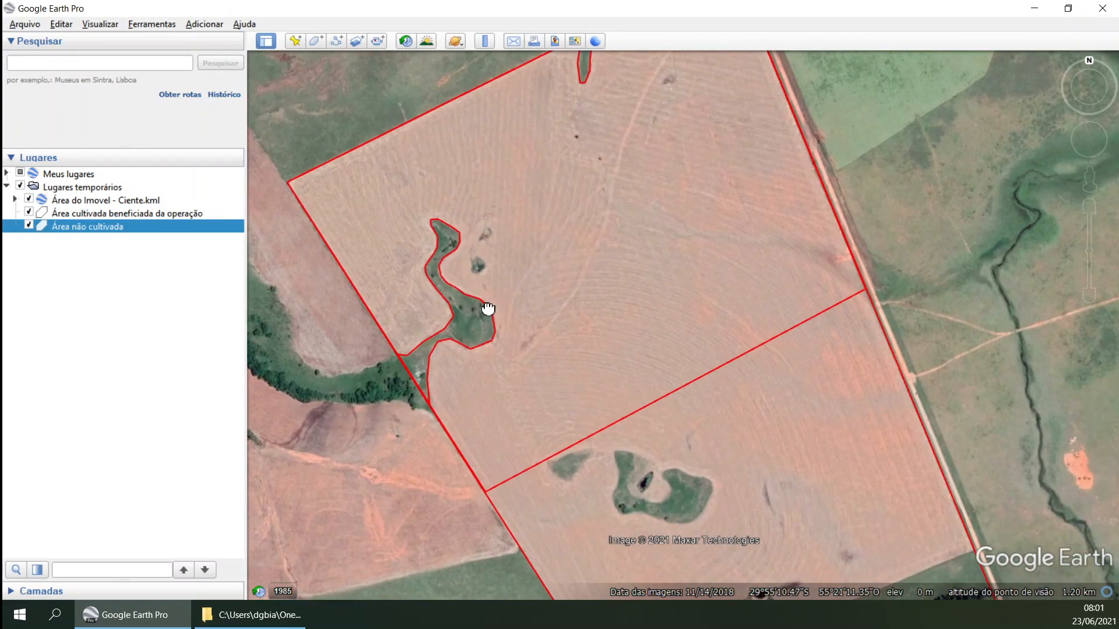
pyautogui.rightClick(600, 340)
pyautogui.click(646, 488)
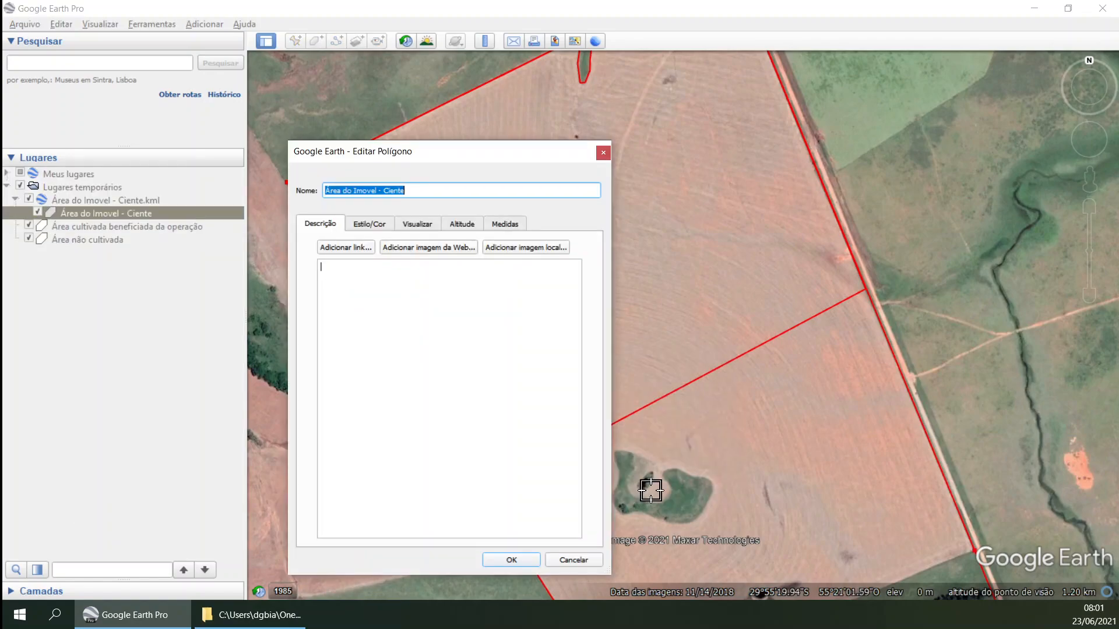
pyautogui.moveTo(288, 156); pyautogui.dragTo(209, 68)
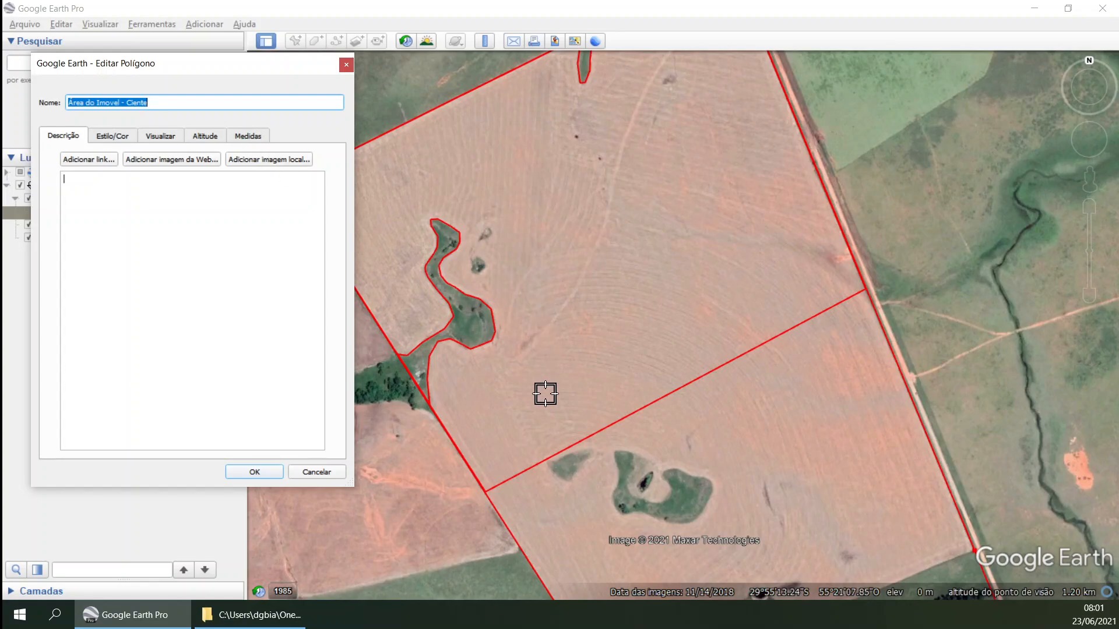
pyautogui.click(346, 65)
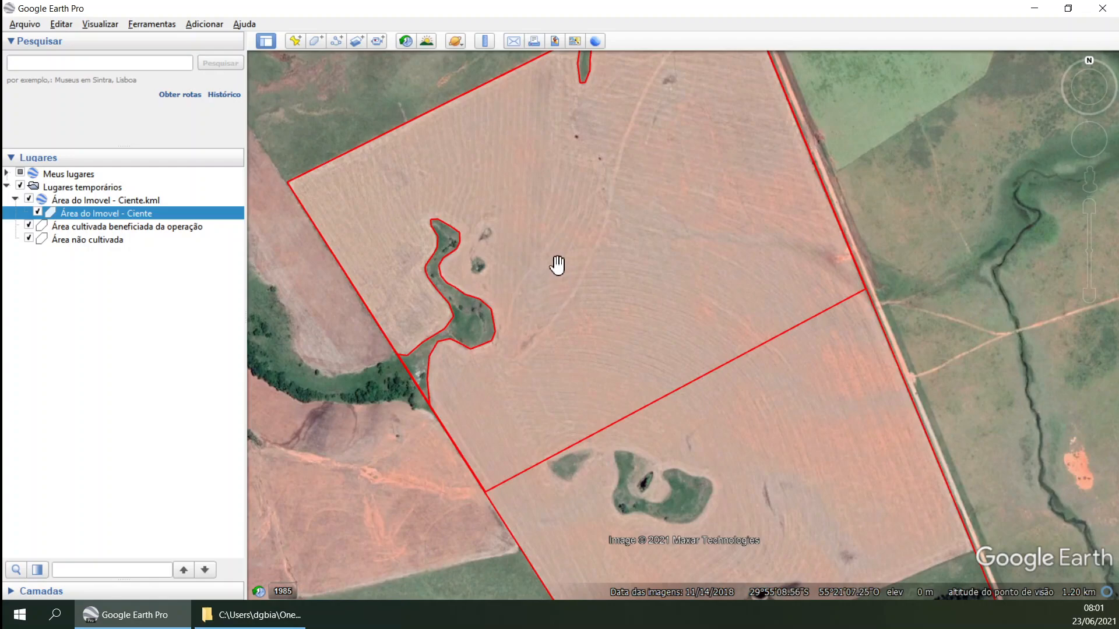
# Step: Open the properties of the "Área cultivada beneficiada da operação" polygon and set its area measurement to hectares
pyautogui.moveTo(635, 302); pyautogui.dragTo(626, 366)
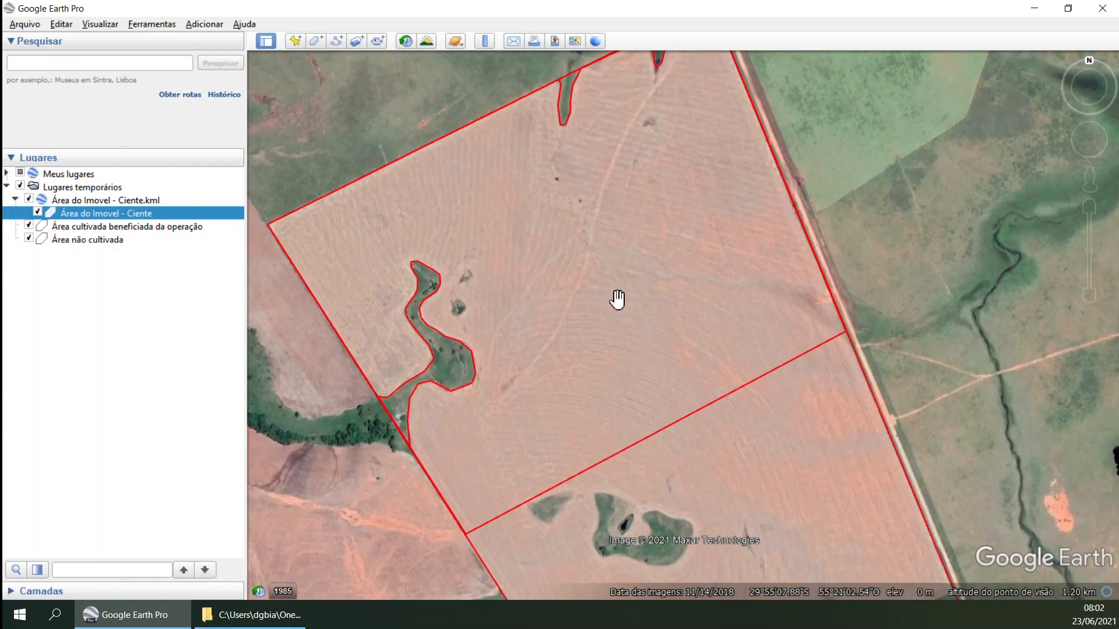
pyautogui.scroll(-2, 614, 304)
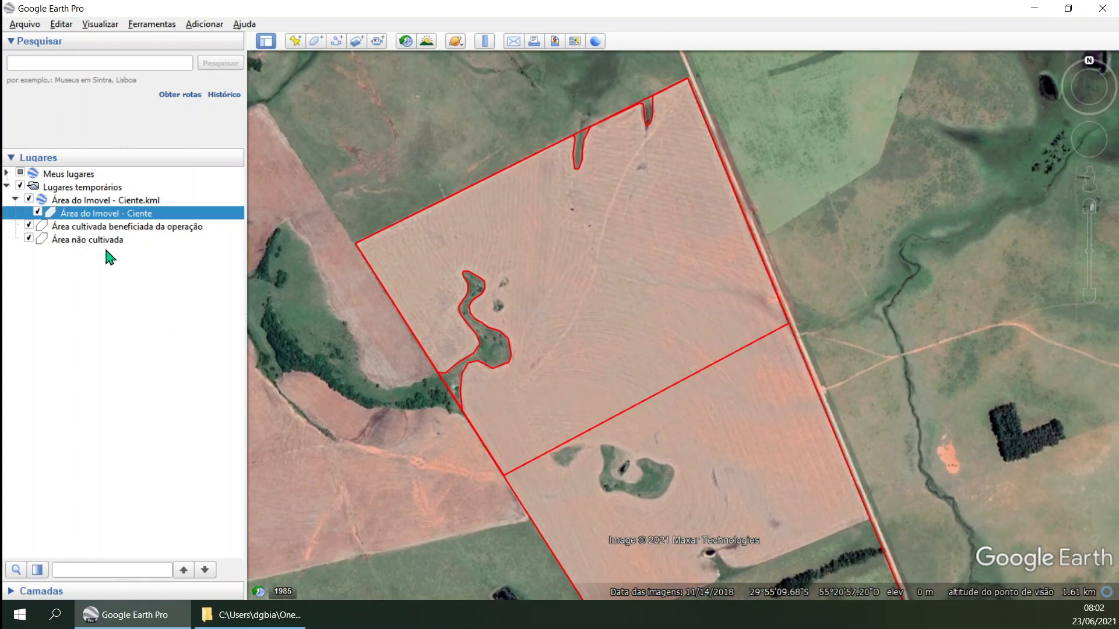
pyautogui.click(89, 241)
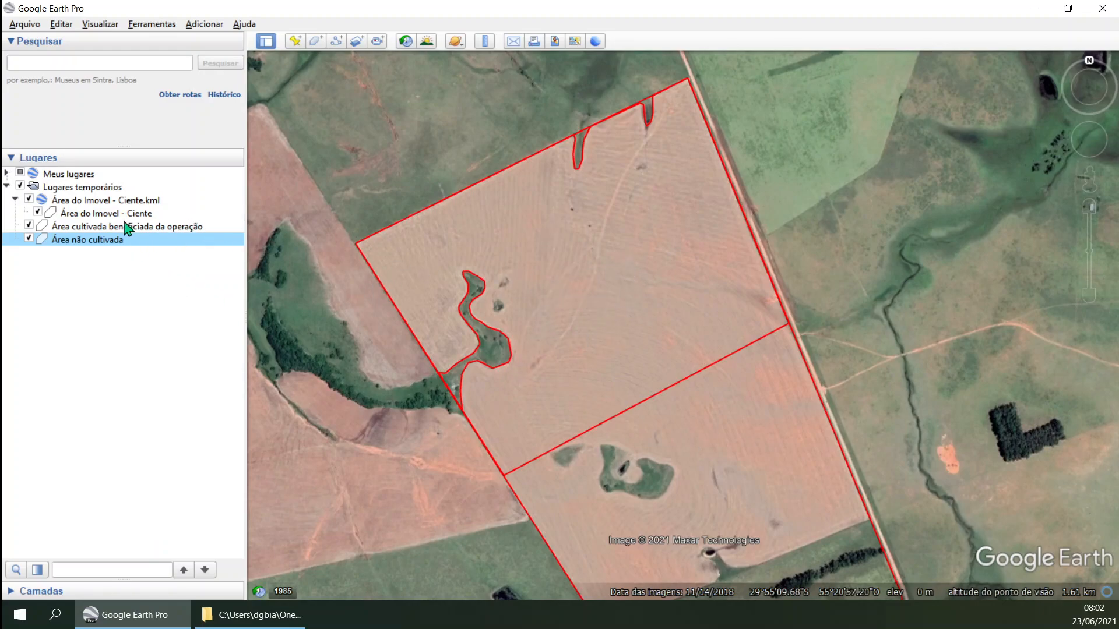
pyautogui.rightClick(78, 228)
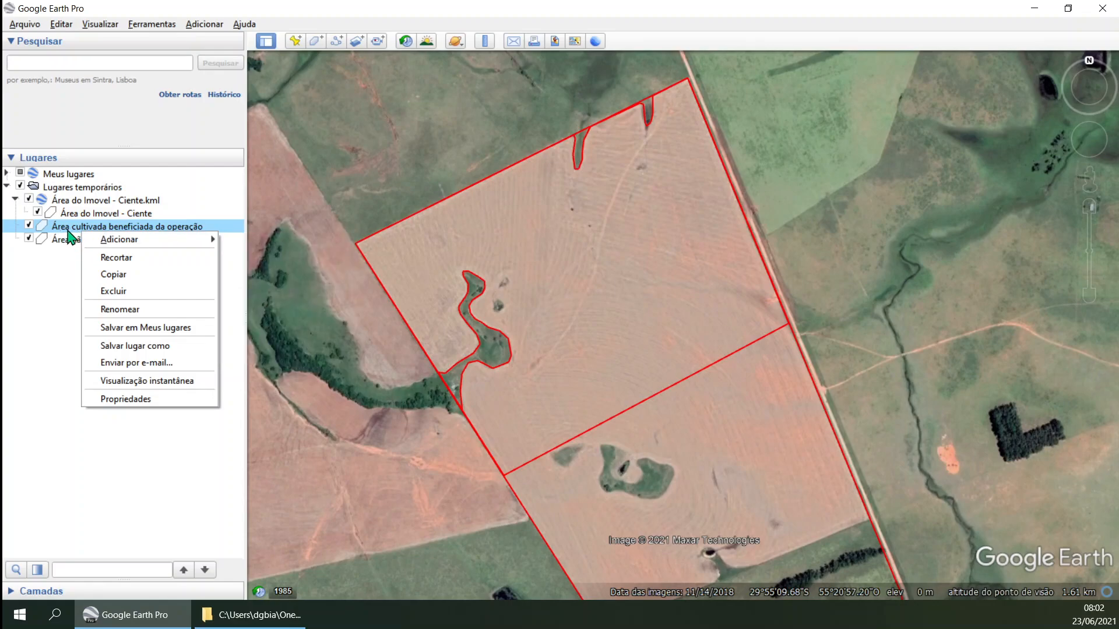
pyautogui.rightClick(68, 230)
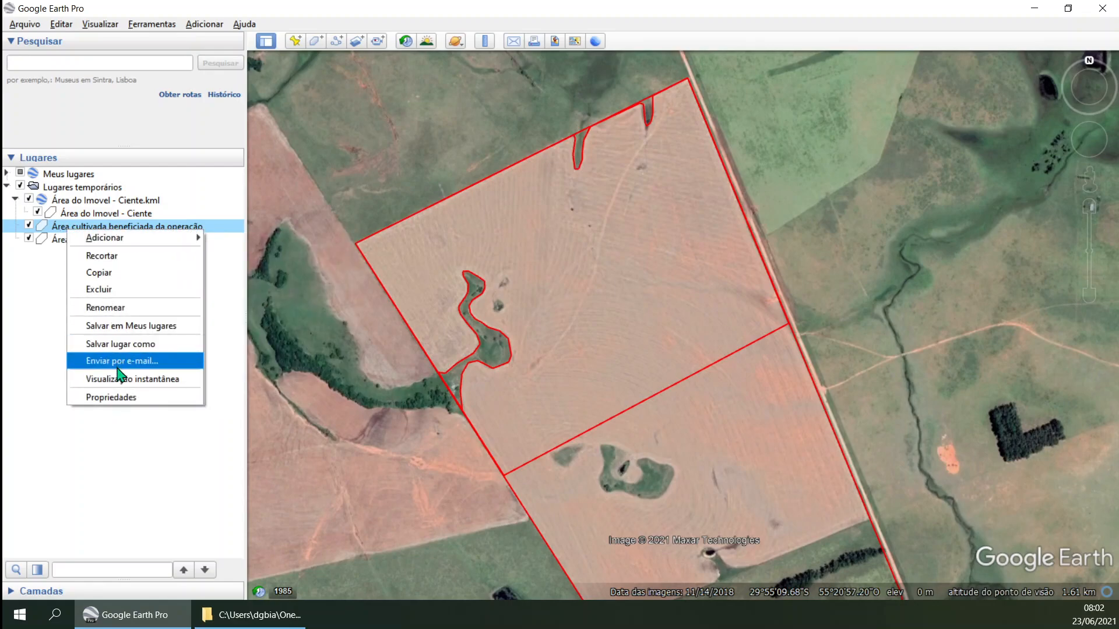
pyautogui.click(123, 399)
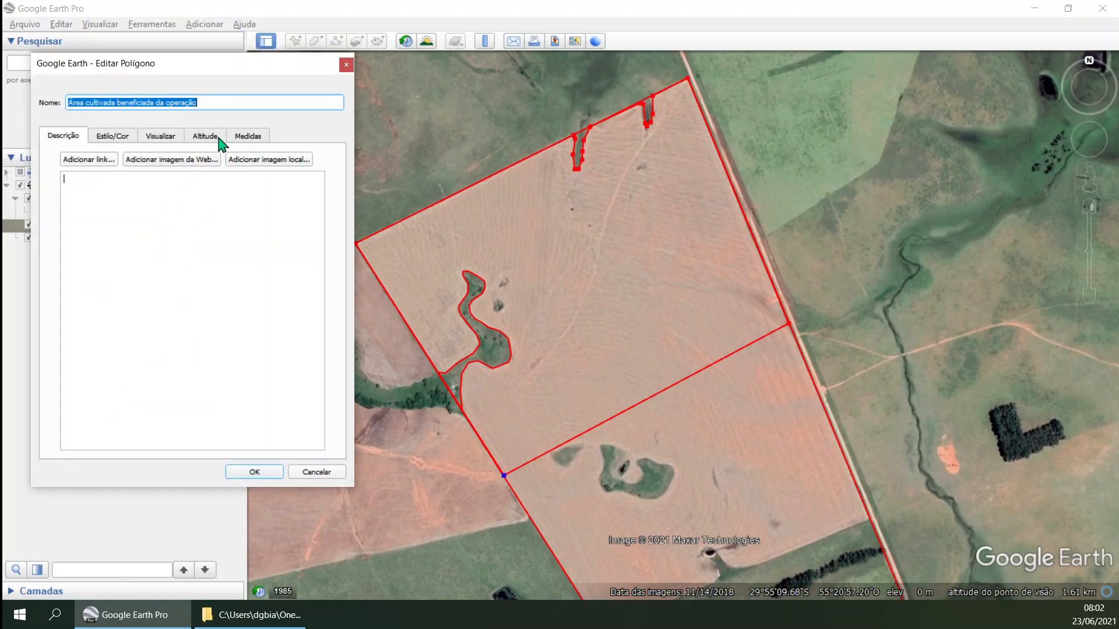
pyautogui.click(254, 140)
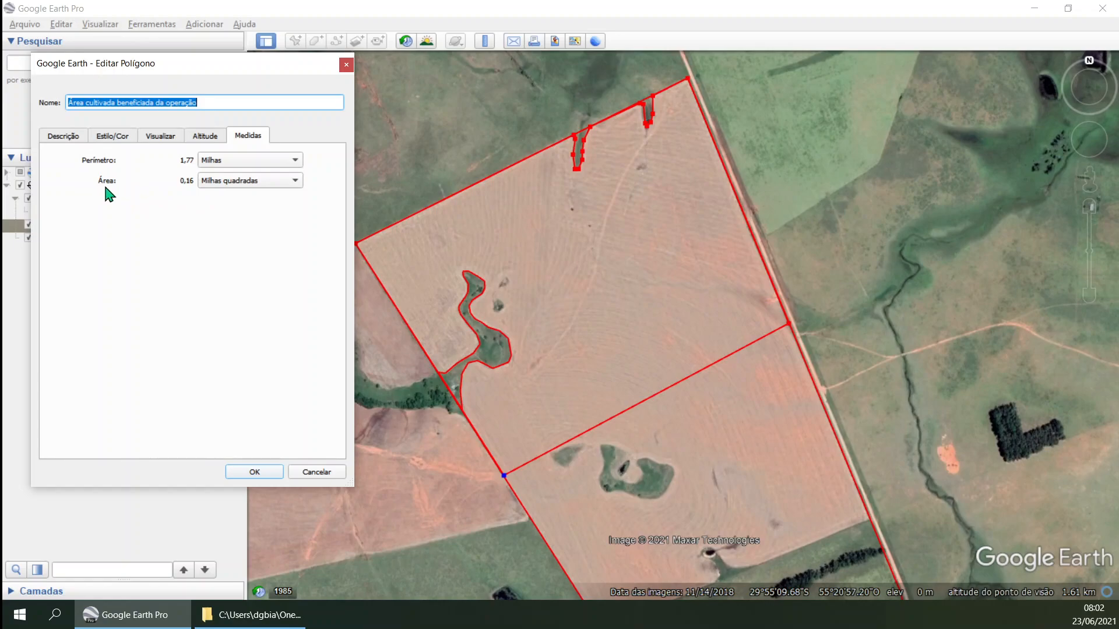
pyautogui.click(231, 180)
pyautogui.click(240, 142)
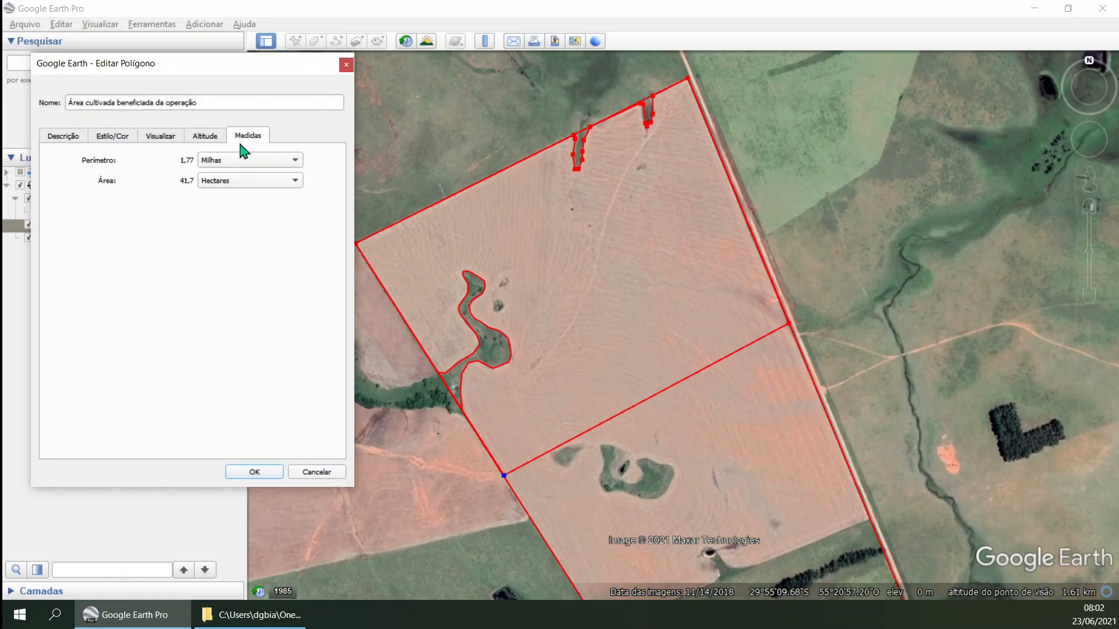
pyautogui.click(238, 182)
pyautogui.click(177, 194)
# Step: Place a vertex just east of the cultivated polygon's southwest corner and delete it again
pyautogui.scroll(4, 547, 537)
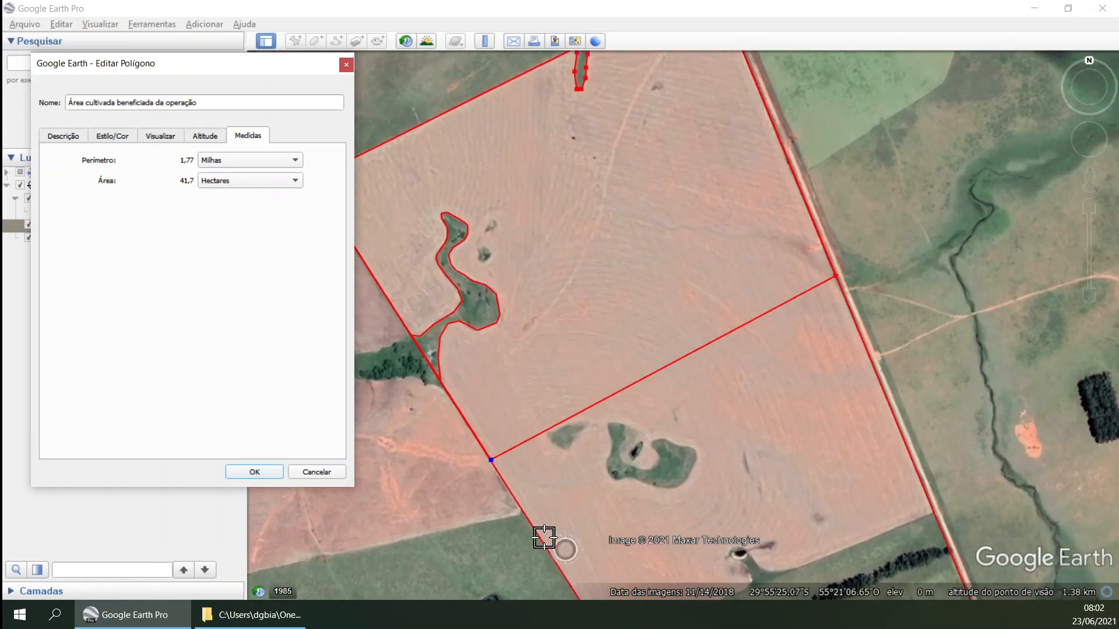
pyautogui.scroll(-2, 542, 408)
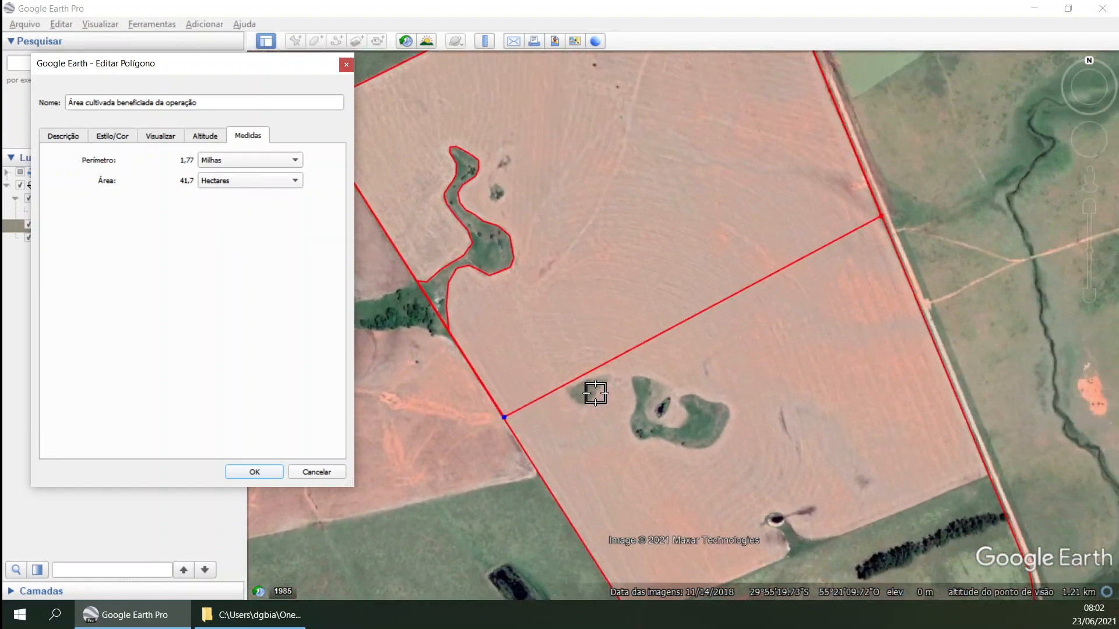
pyautogui.scroll(-3, 844, 267)
pyautogui.scroll(2, 874, 267)
pyautogui.scroll(5, 559, 386)
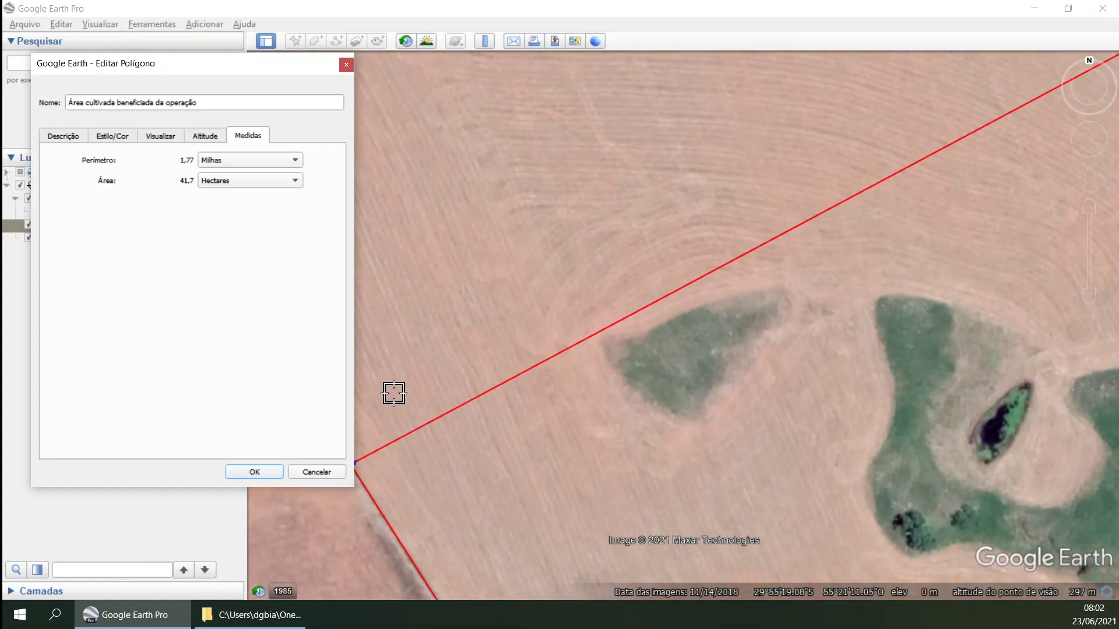
pyautogui.click(440, 473)
pyautogui.rightClick(482, 478)
pyautogui.press('Left')
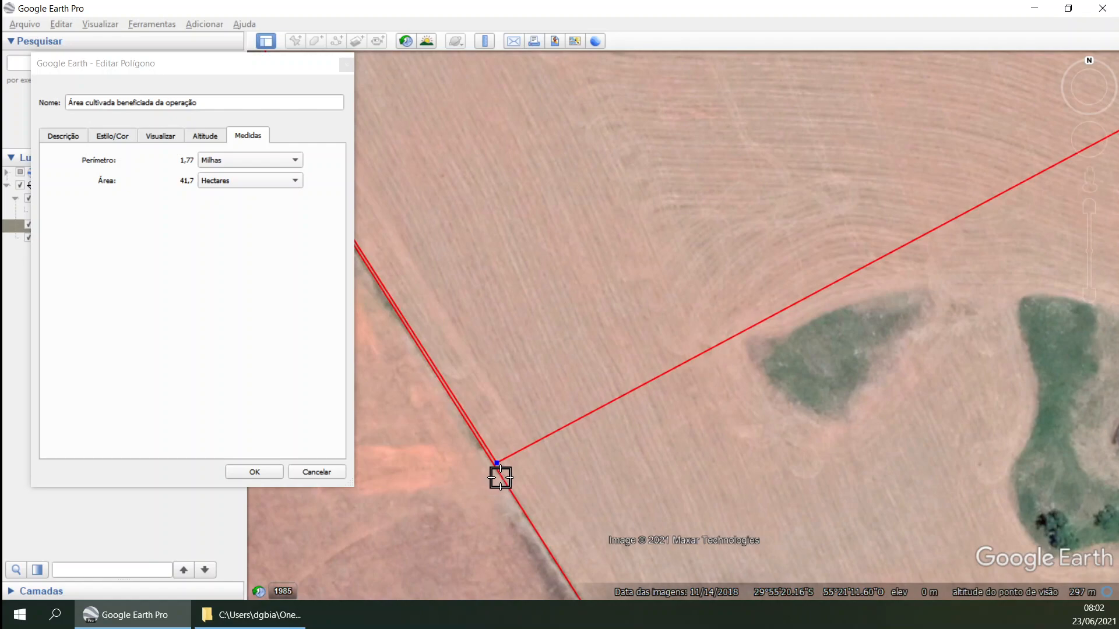
pyautogui.press('Right')
pyautogui.press('Left')
pyautogui.press('Right')
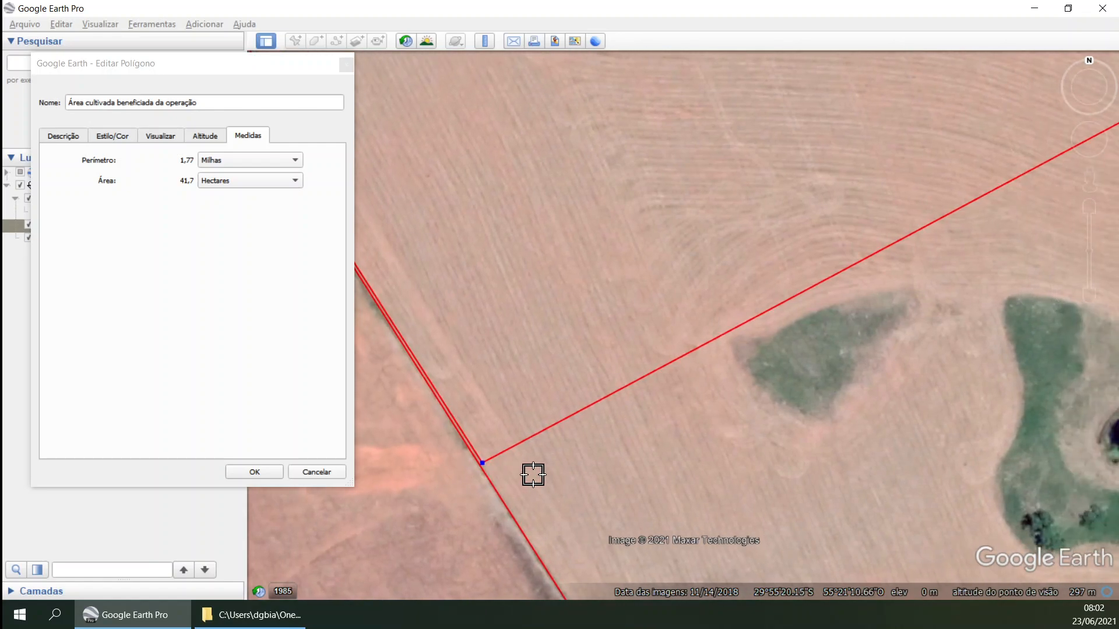
pyautogui.click(568, 471)
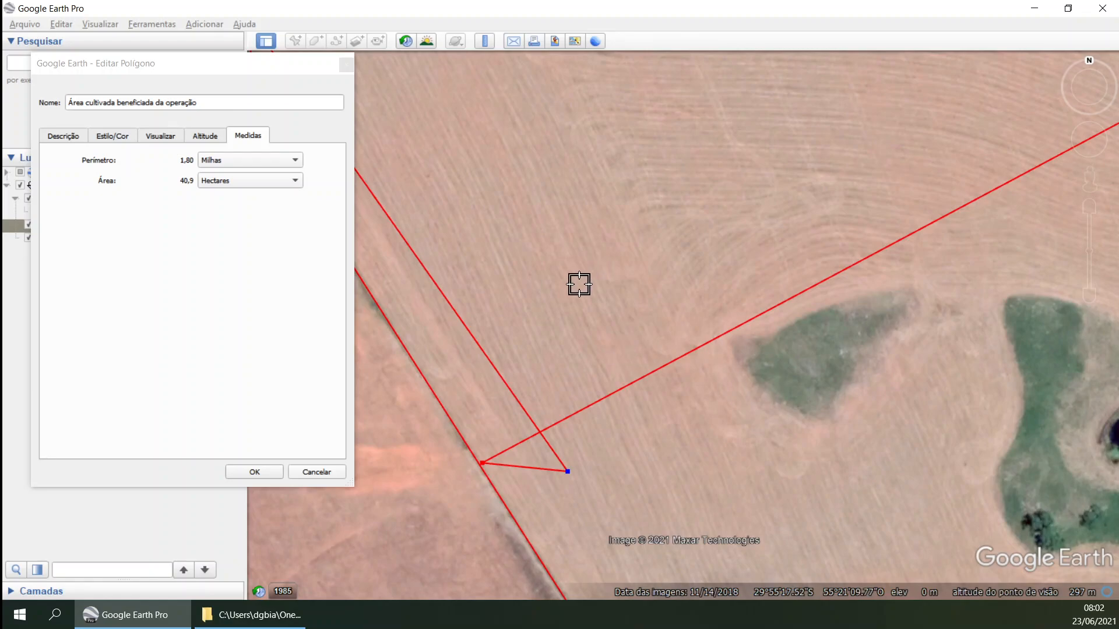
pyautogui.press('Delete')
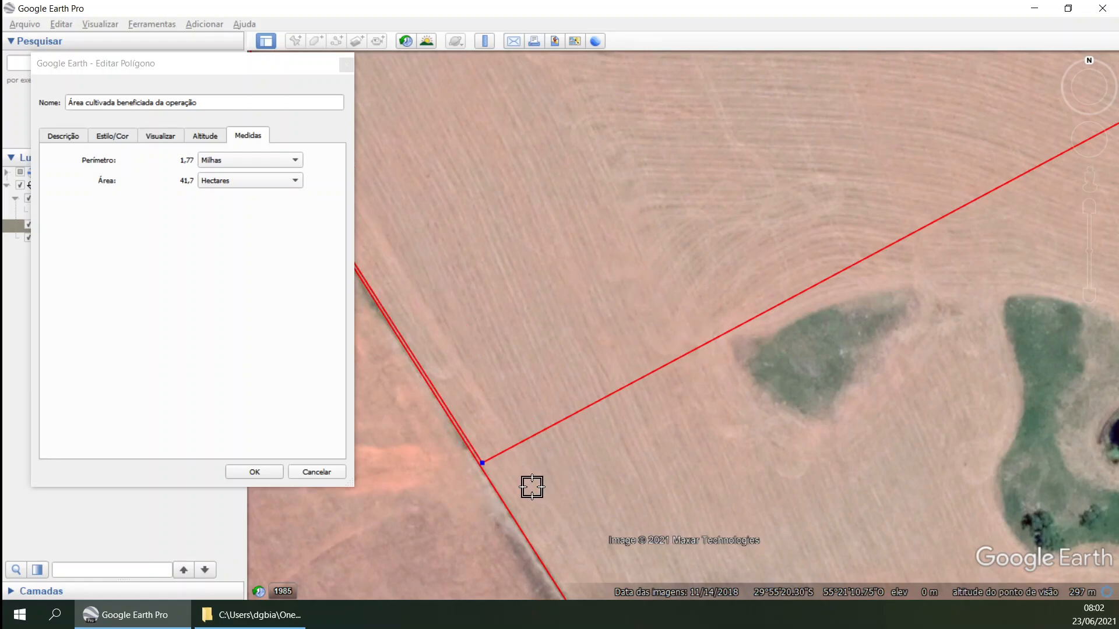
# Step: Draw a short run of vertices west of the property boundary near the southwest corner and delete them
pyautogui.press('Left')
pyautogui.press('Up')
pyautogui.press('Down')
pyautogui.scroll(4, 589, 437)
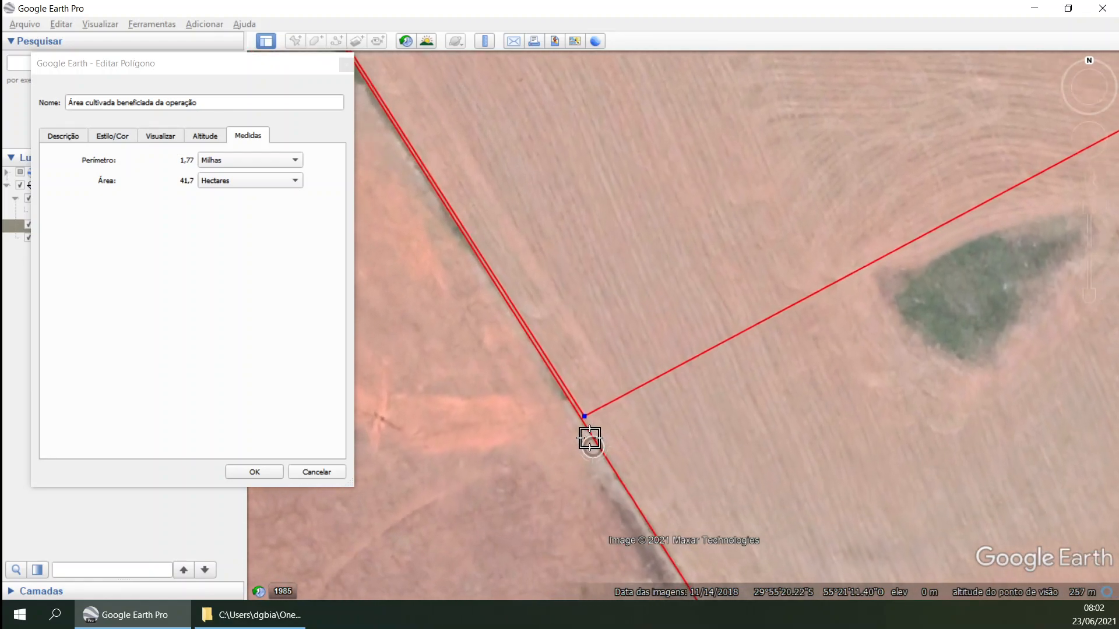
pyautogui.press('Up')
pyautogui.press('Down')
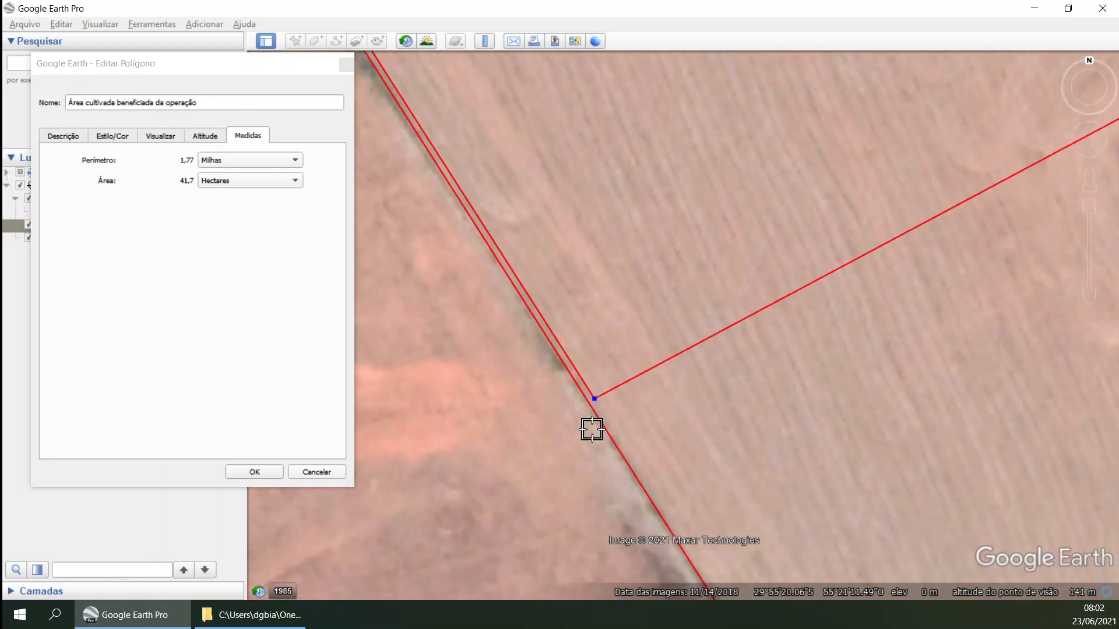
pyautogui.press('Down')
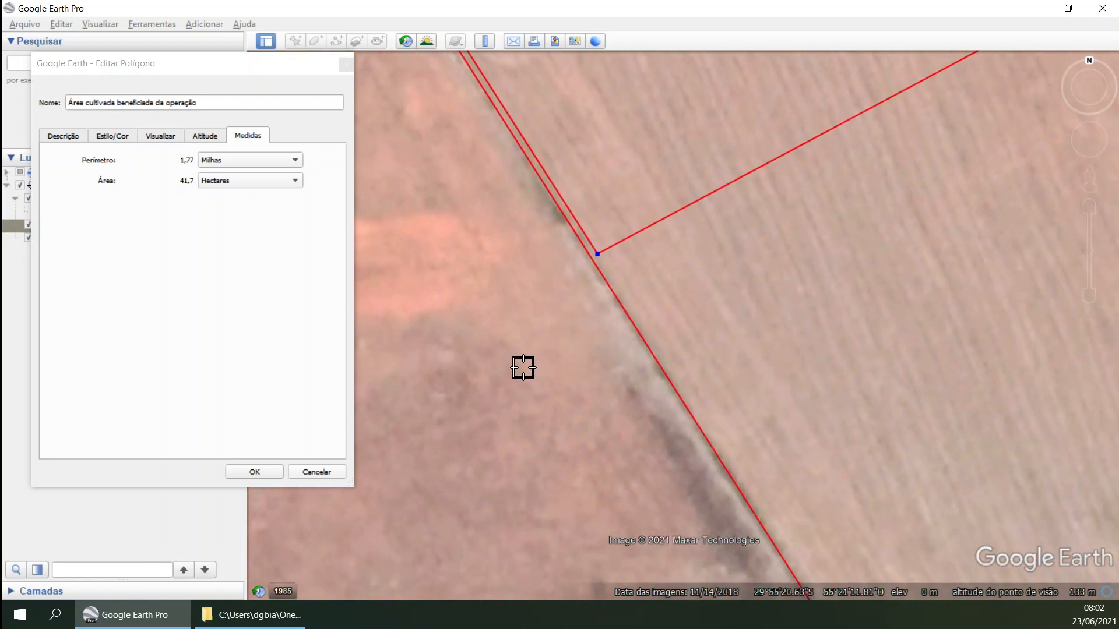
pyautogui.click(470, 269)
pyautogui.moveTo(469, 273); pyautogui.dragTo(445, 305)
pyautogui.press('Delete')
pyautogui.press('Delete')
pyautogui.press('Delete')
pyautogui.press('Delete')
pyautogui.press('Delete')
pyautogui.press('Delete')
pyautogui.press('Delete')
pyautogui.press('Delete')
pyautogui.press('Delete')
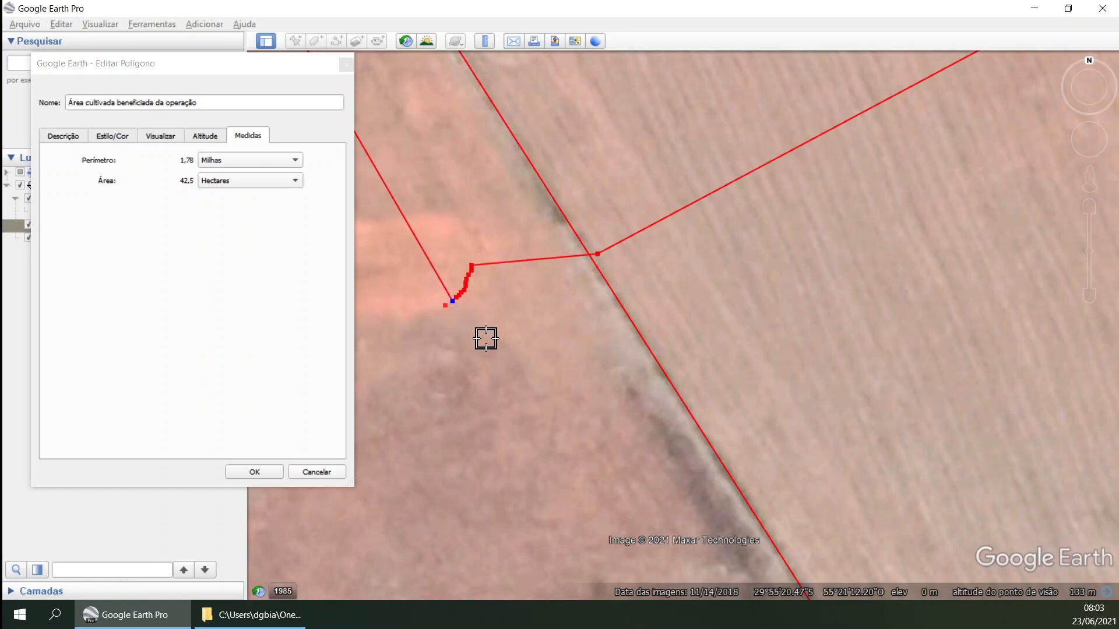
pyautogui.press('Delete')
pyautogui.press('Delete')
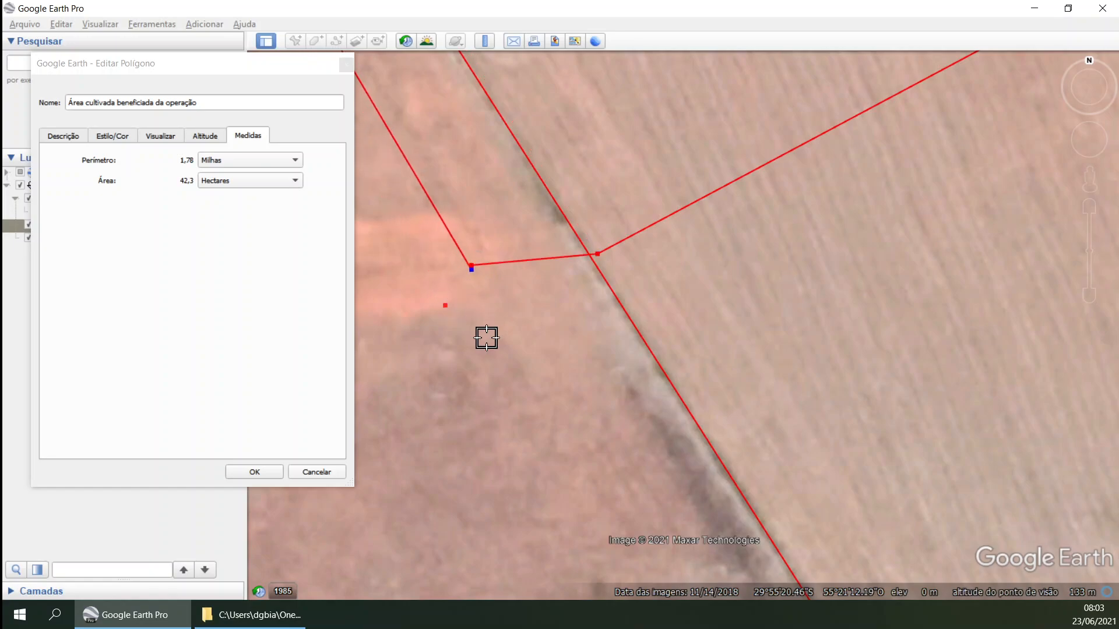
# Step: Move the cultivated polygon's southwest corner vertex northwest onto the property's western boundary line
pyautogui.scroll(2, 582, 223)
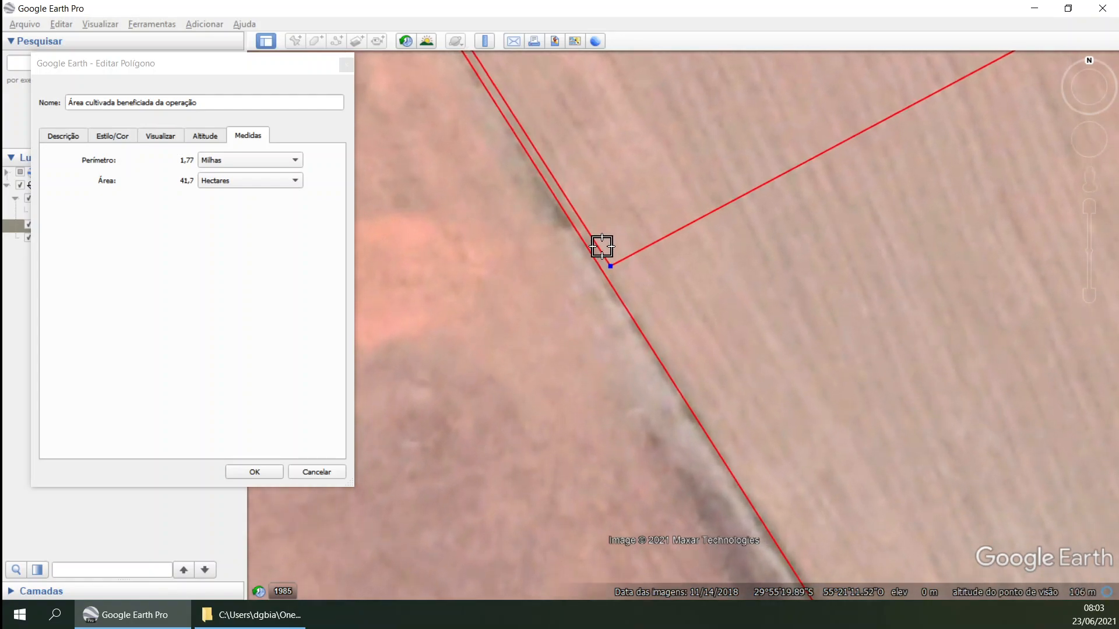
pyautogui.moveTo(612, 267); pyautogui.dragTo(561, 206)
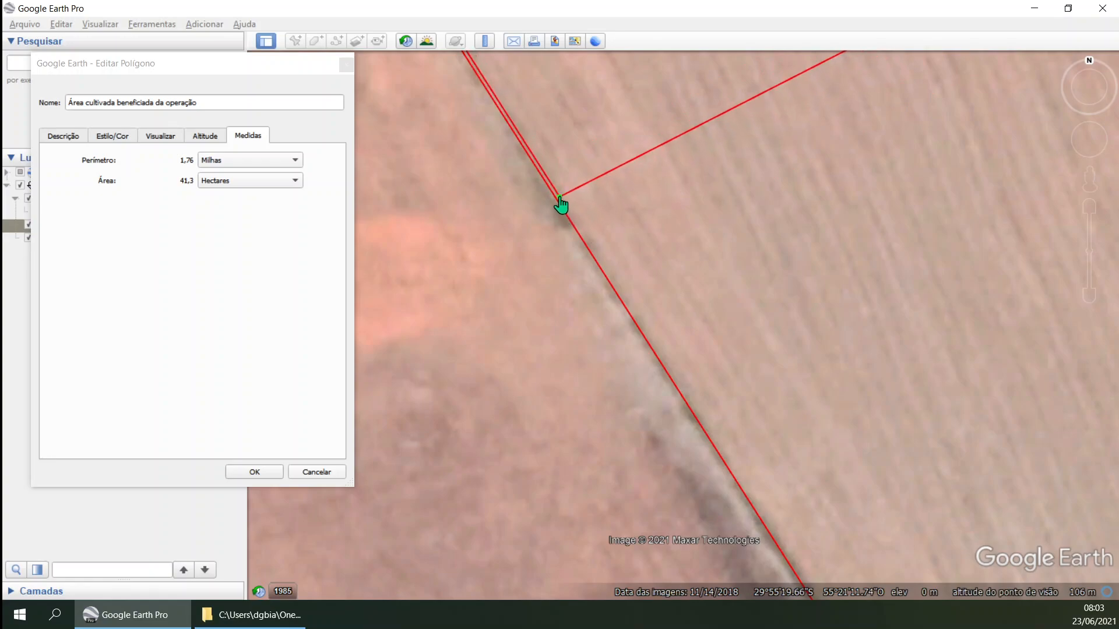
pyautogui.scroll(-5, 561, 205)
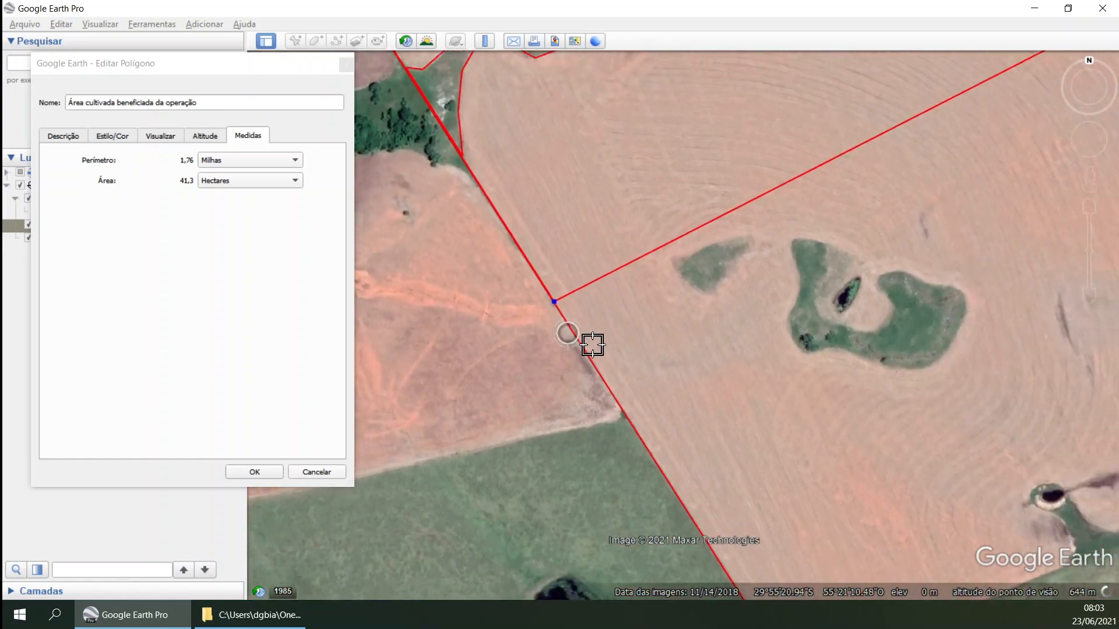
pyautogui.scroll(-4, 592, 345)
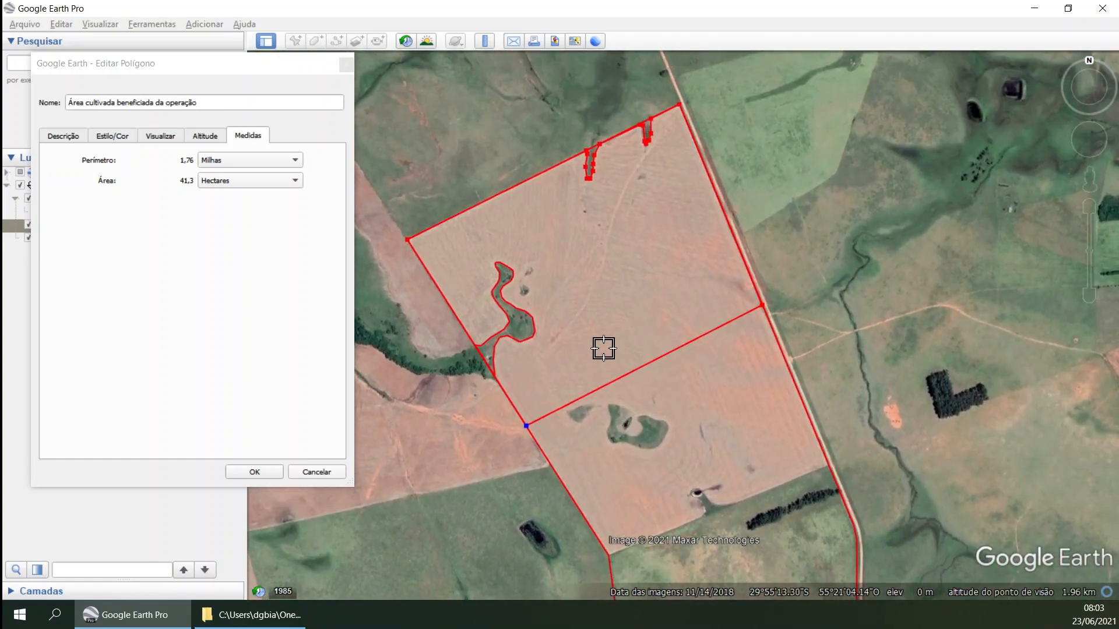
# Step: Accept the edits to the "Área cultivada beneficiada da operação" polygon
pyautogui.click(255, 472)
pyautogui.moveTo(637, 349); pyautogui.dragTo(564, 392)
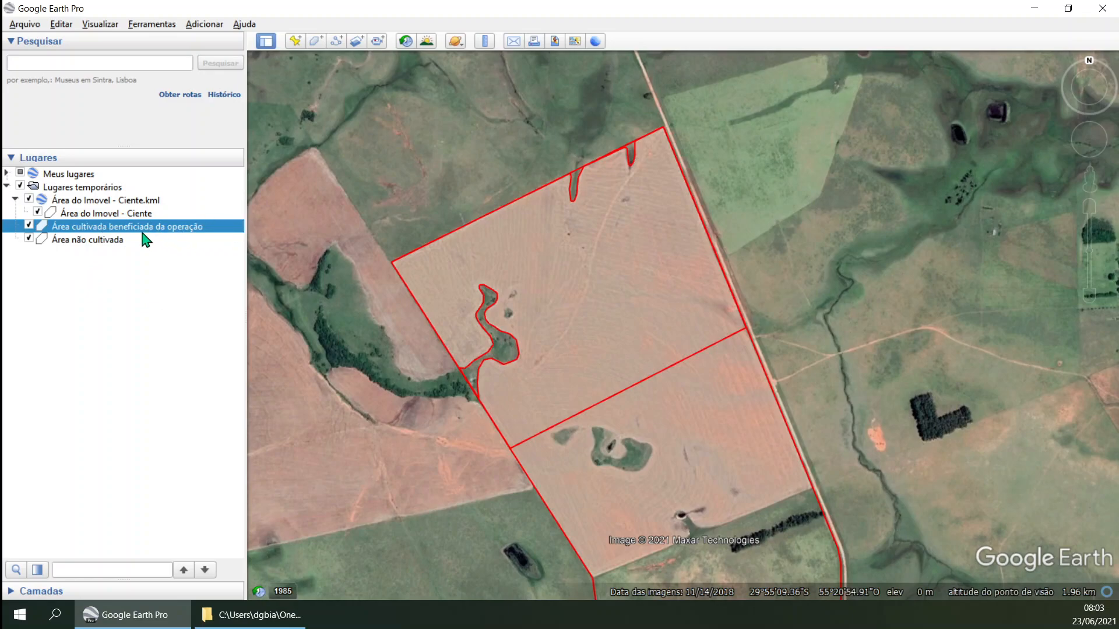
# Step: Save the "Área cultivada beneficiada da operação" polygon as a KML file under that name in the desktop folder "Pasta do Cliente"
pyautogui.rightClick(71, 228)
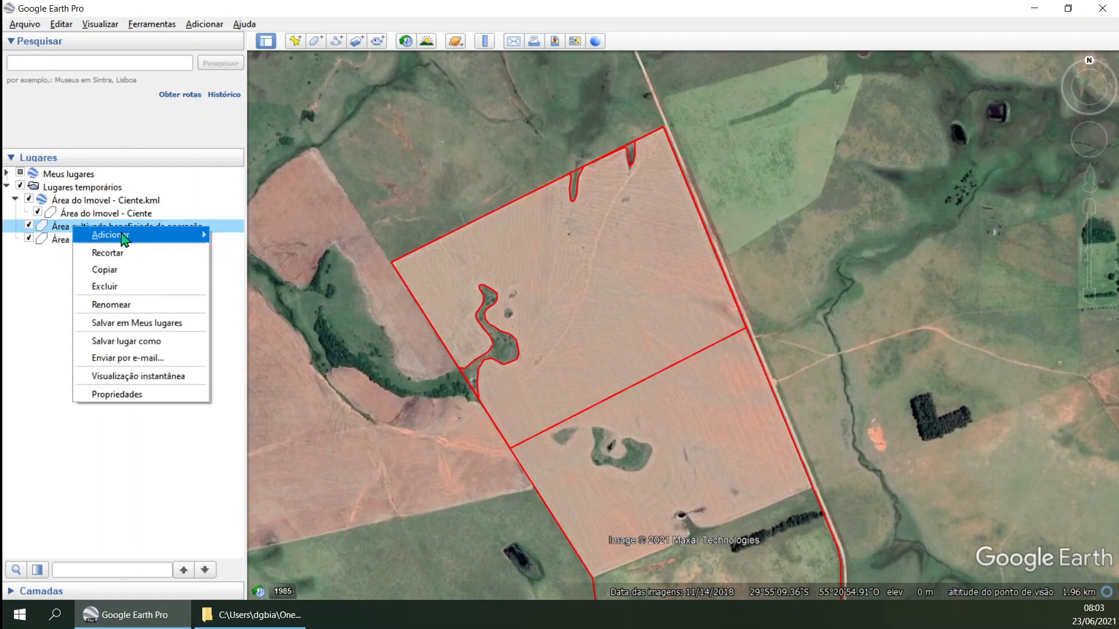
pyautogui.click(104, 342)
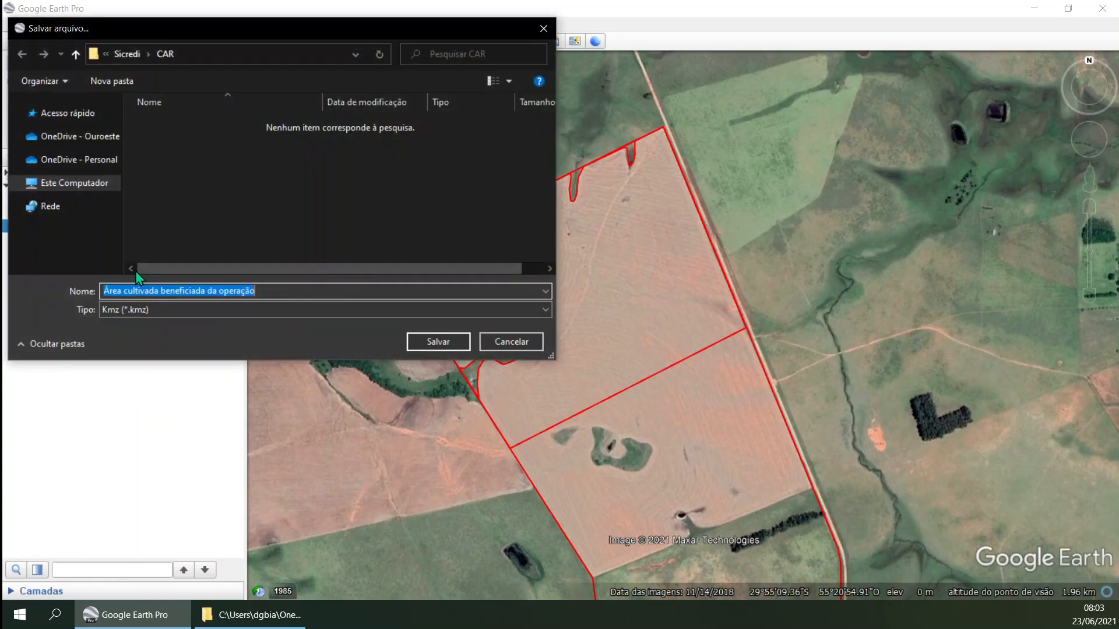
pyautogui.click(17, 183)
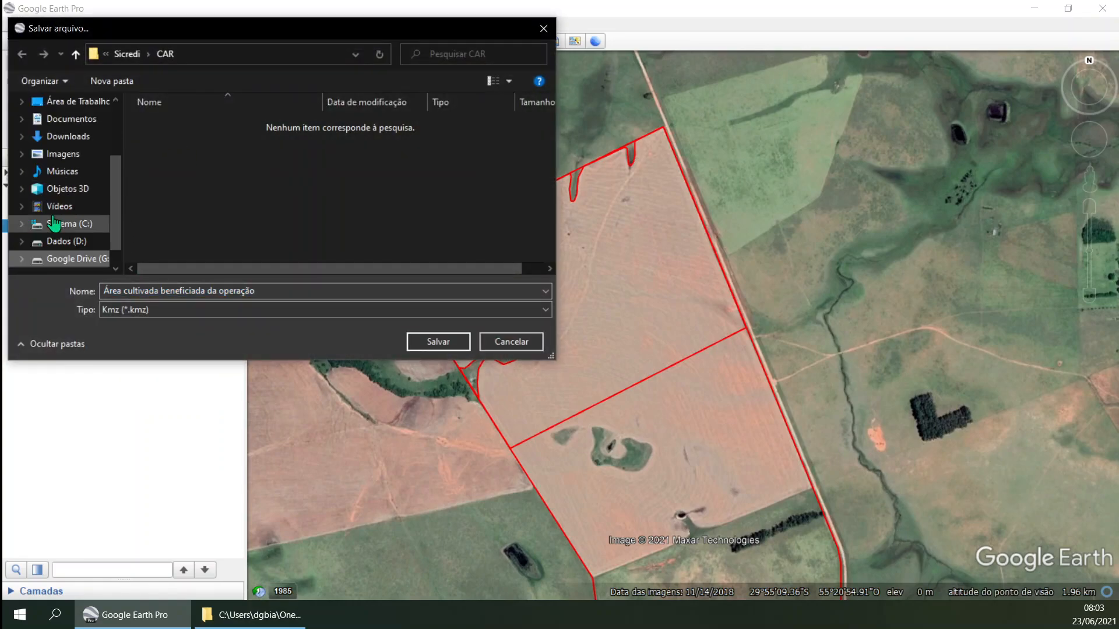
pyautogui.click(70, 102)
pyautogui.doubleClick(177, 137)
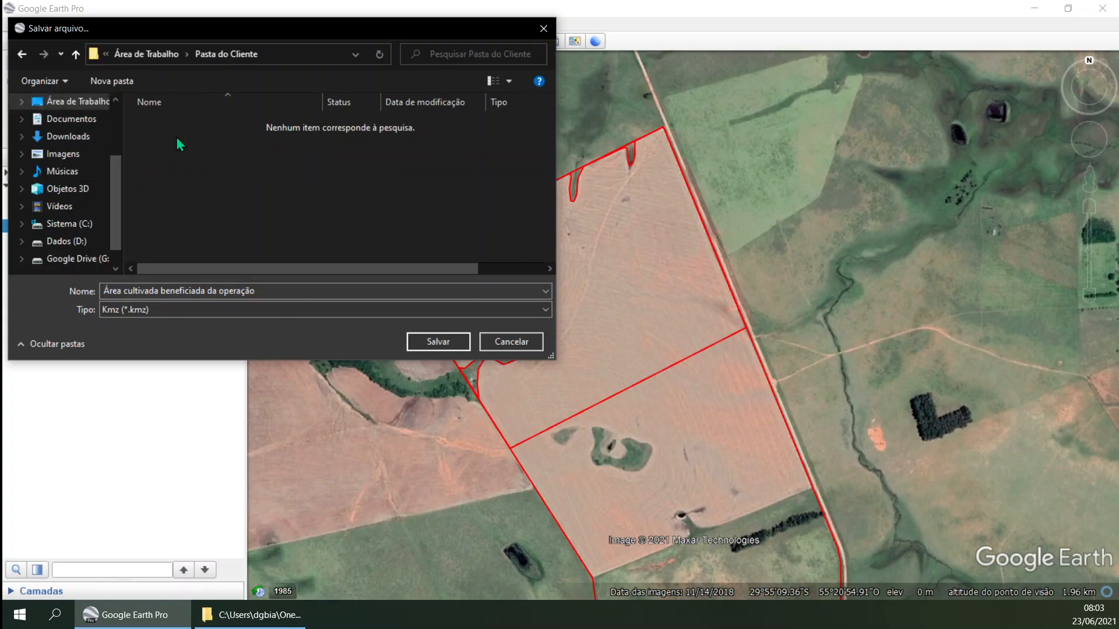
pyautogui.click(152, 311)
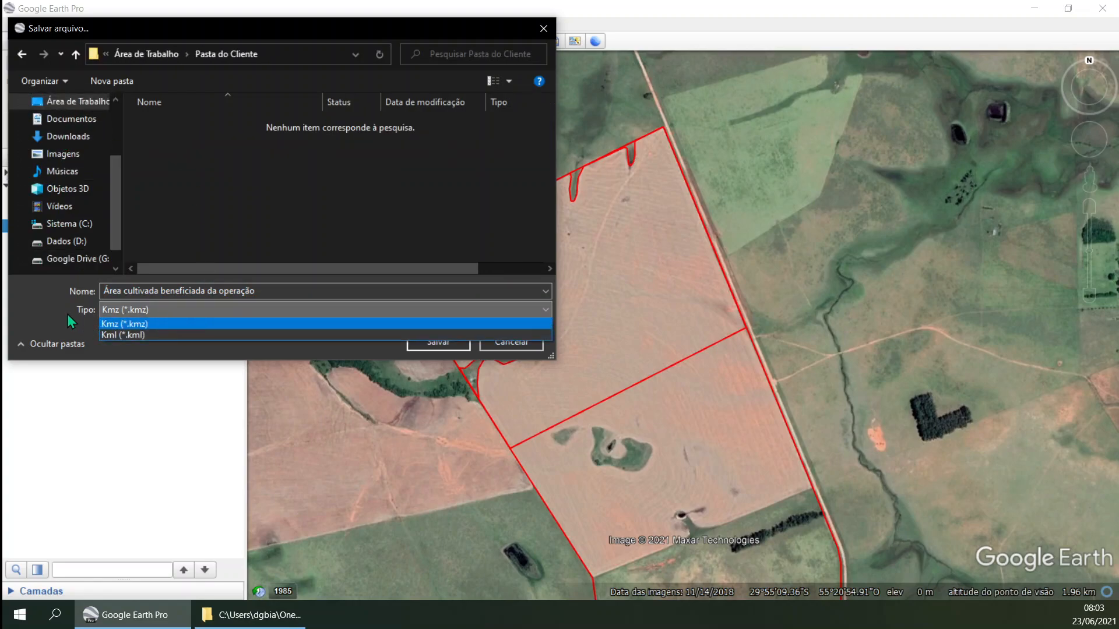
pyautogui.click(109, 312)
pyautogui.click(148, 309)
pyautogui.click(133, 331)
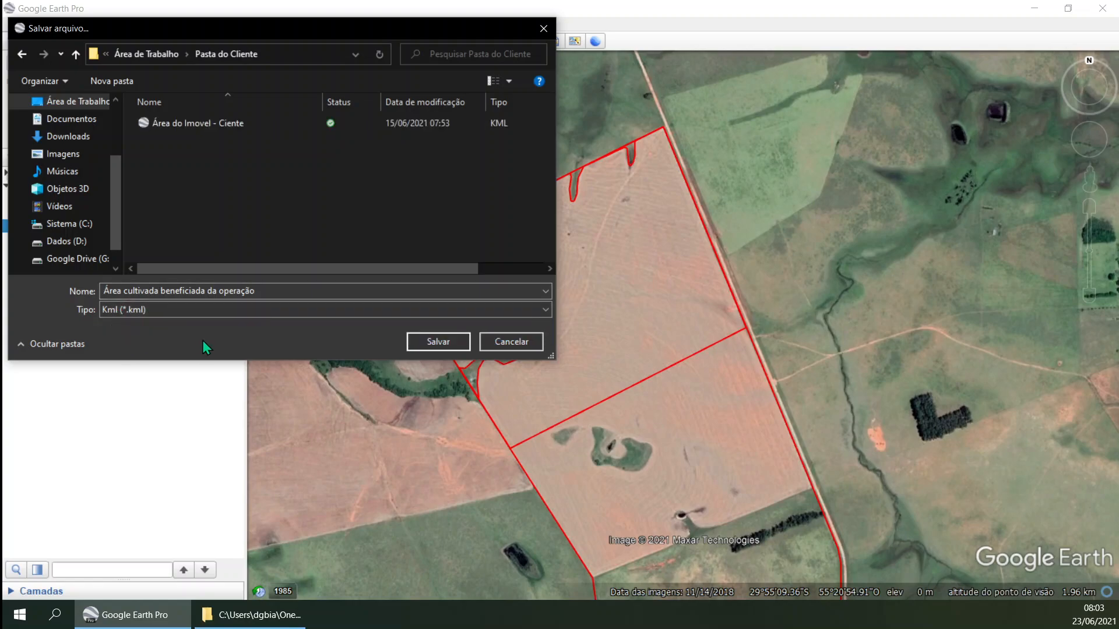
pyautogui.tripleClick(285, 287)
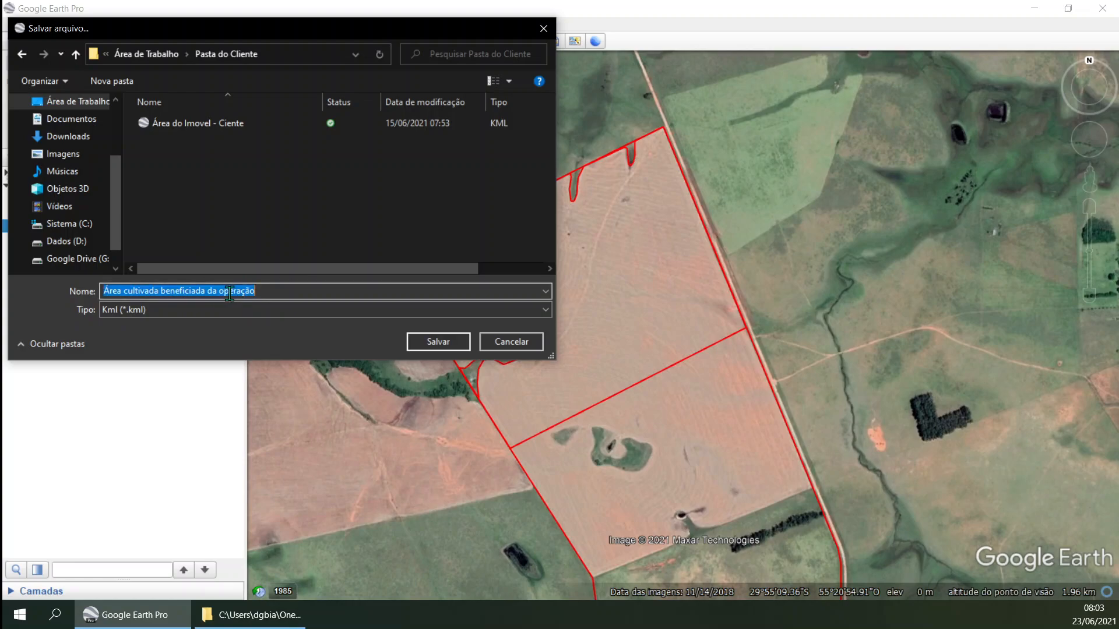
pyautogui.click(437, 342)
# Step: Save the "Área não cultivada" polygon as a KML file under that name in the "Pasta do Cliente" folder
pyautogui.moveTo(532, 387)
pyautogui.mouseDown()
pyautogui.moveTo(555, 385)
pyautogui.moveTo(545, 392)
pyautogui.mouseUp()
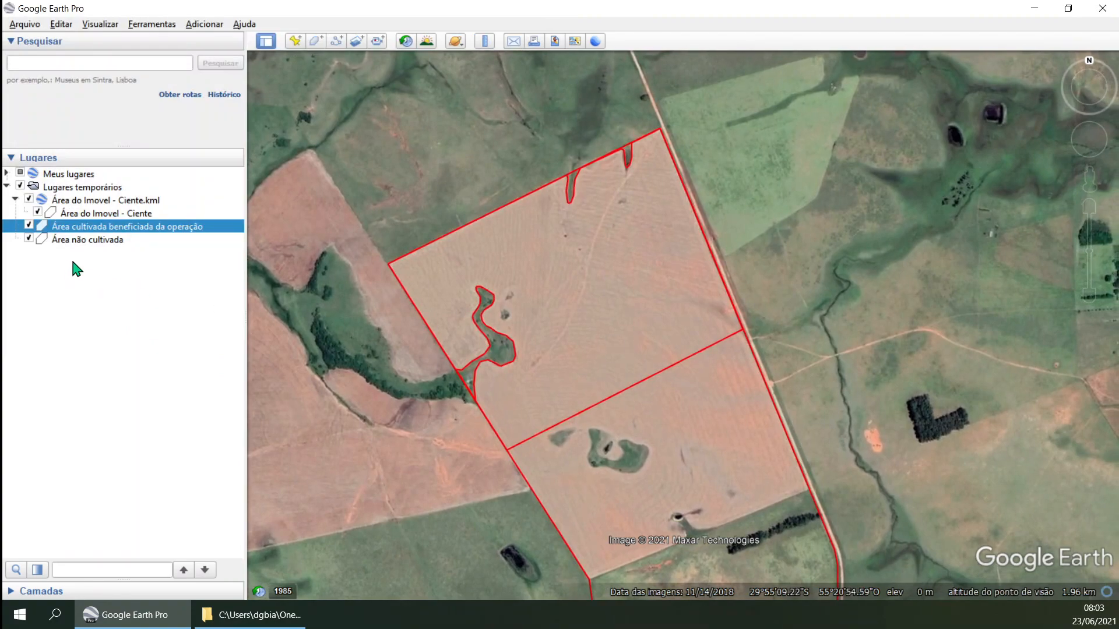
pyautogui.rightClick(99, 241)
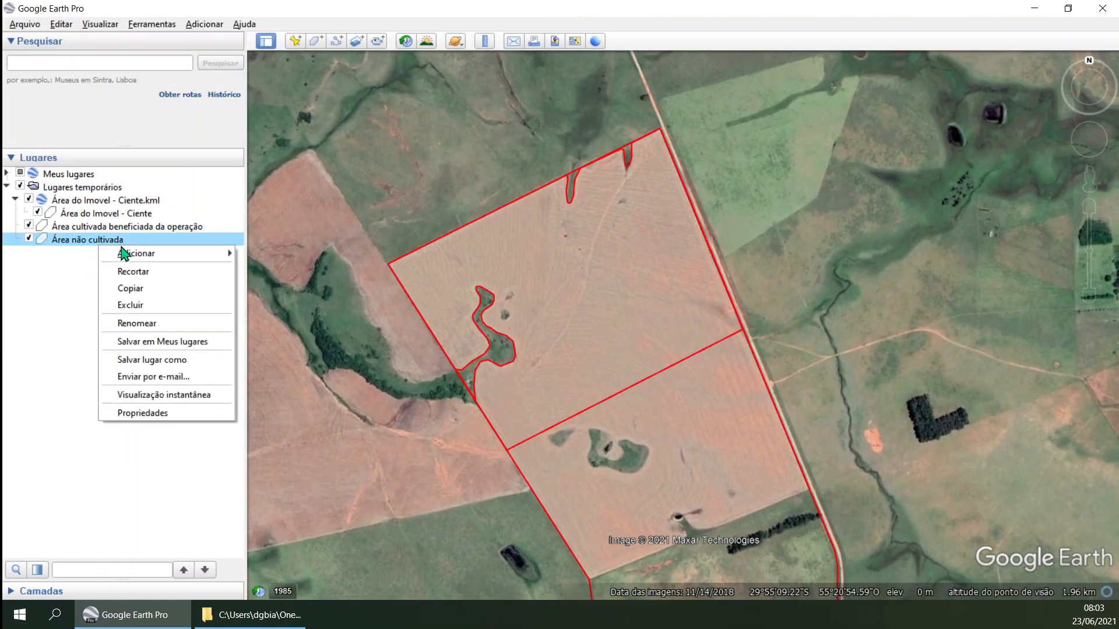
pyautogui.click(166, 360)
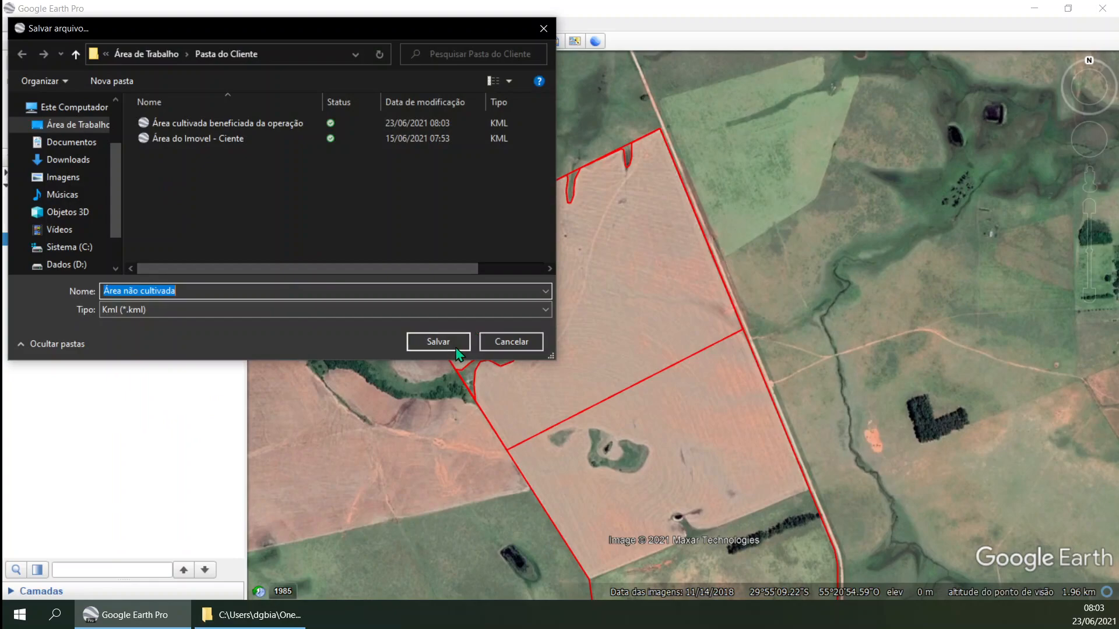
pyautogui.click(436, 341)
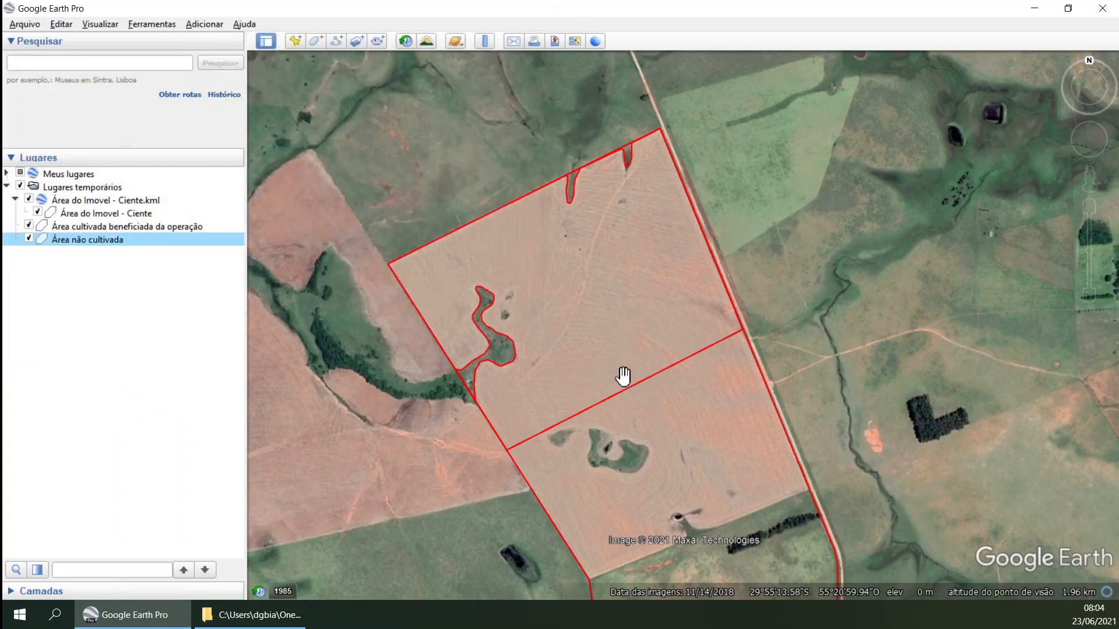
pyautogui.moveTo(591, 352); pyautogui.dragTo(625, 325)
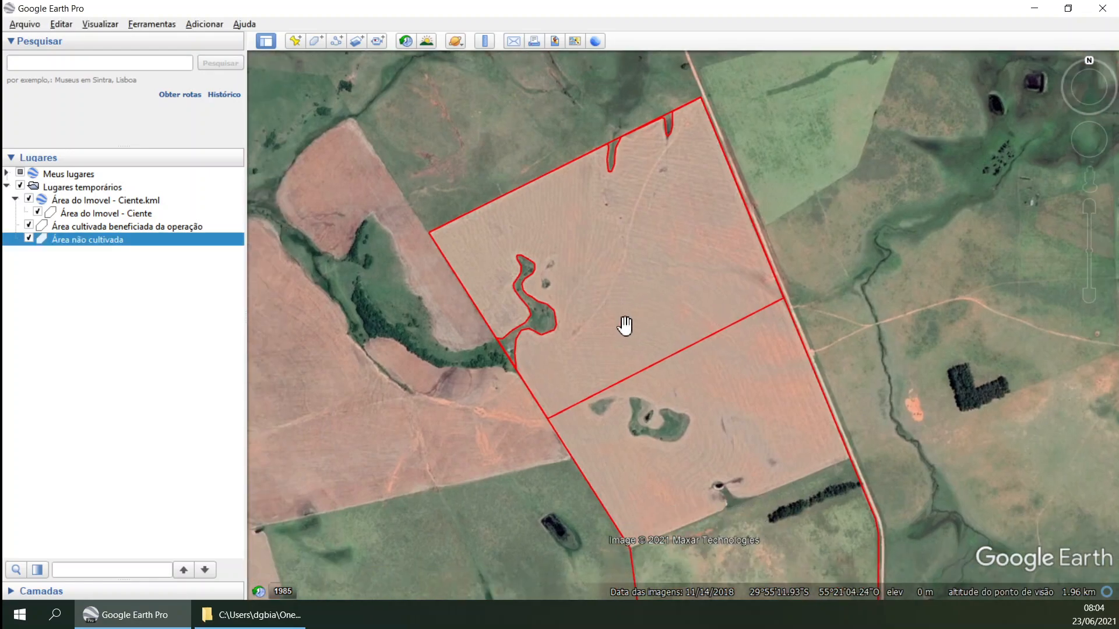